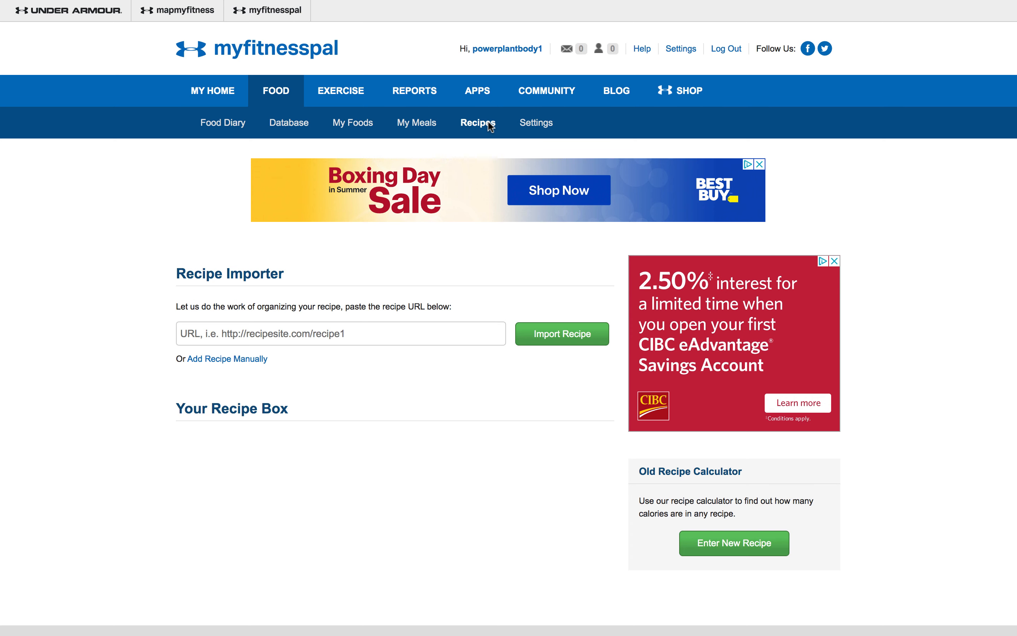
Switch to the Simple Vegan Blog page and review the Tofu Stir Fry recipe, including its stir fry and sauce ingredients
{"action": "key", "text": "ctrl+Right"}
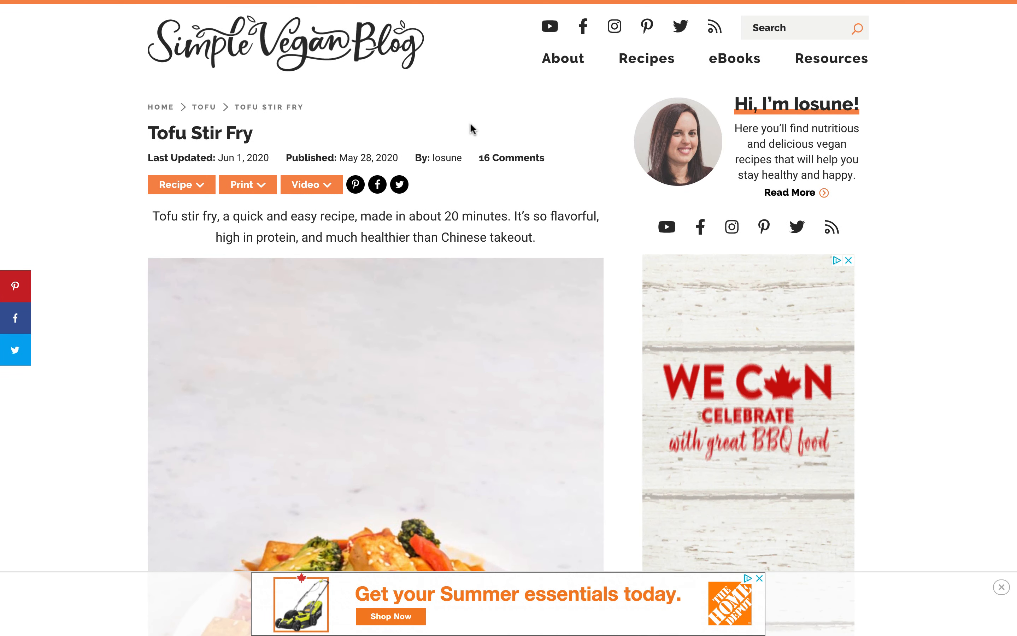
{"action": "scroll", "coordinate": [479, 293], "scroll_direction": "down", "scroll_amount": 8}
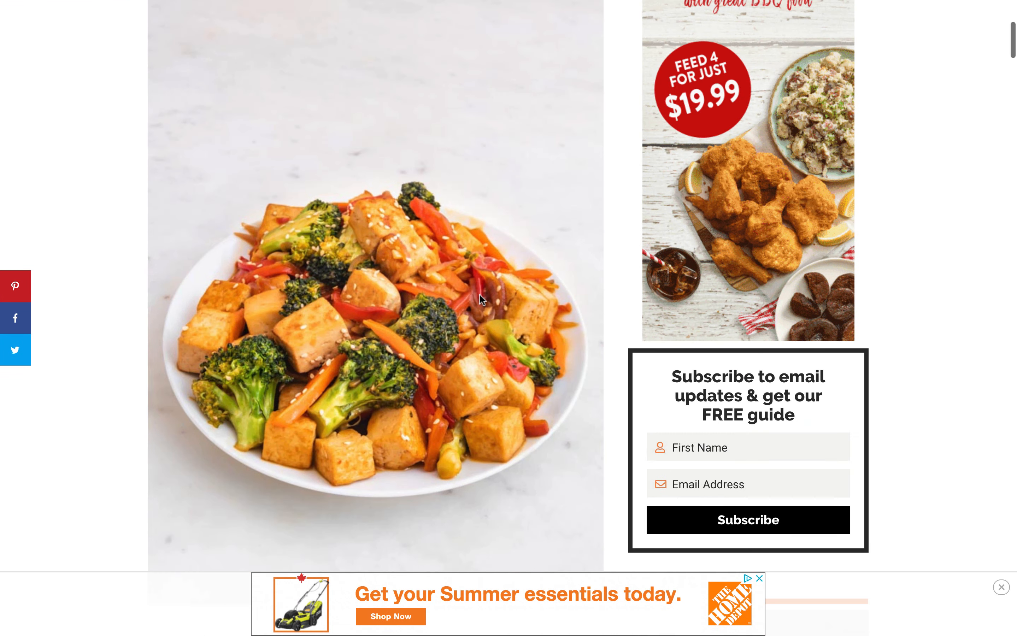
{"action": "scroll", "coordinate": [480, 294], "scroll_direction": "down", "scroll_amount": 18}
{"action": "scroll", "coordinate": [480, 293], "scroll_direction": "up", "scroll_amount": 20}
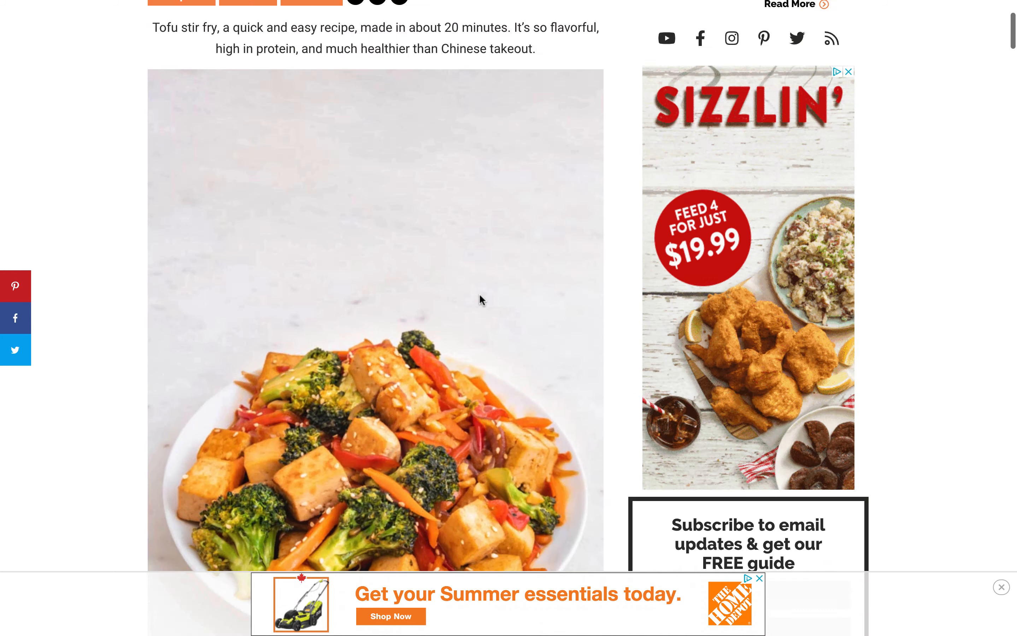
{"action": "scroll", "coordinate": [481, 299], "scroll_direction": "up", "scroll_amount": 5}
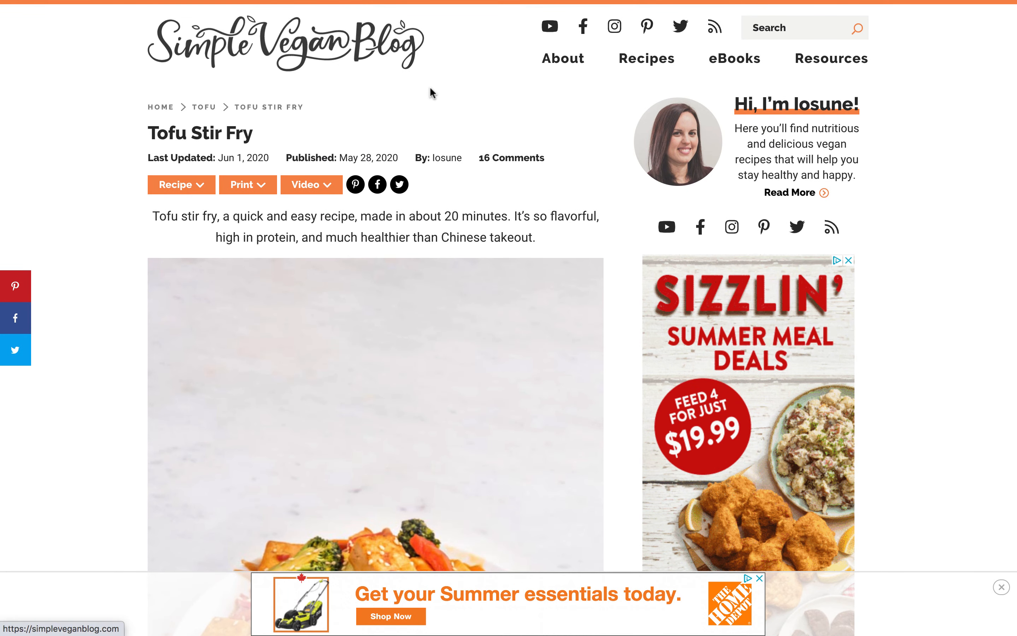
{"action": "scroll", "coordinate": [444, 205], "scroll_direction": "down", "scroll_amount": 6}
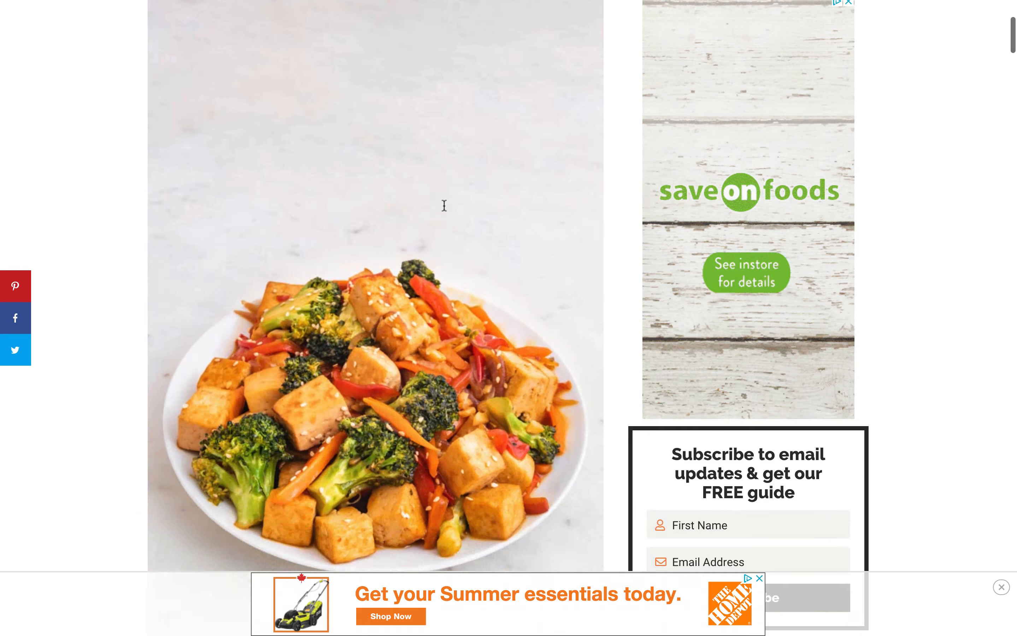
{"action": "scroll", "coordinate": [444, 206], "scroll_direction": "down", "scroll_amount": 20}
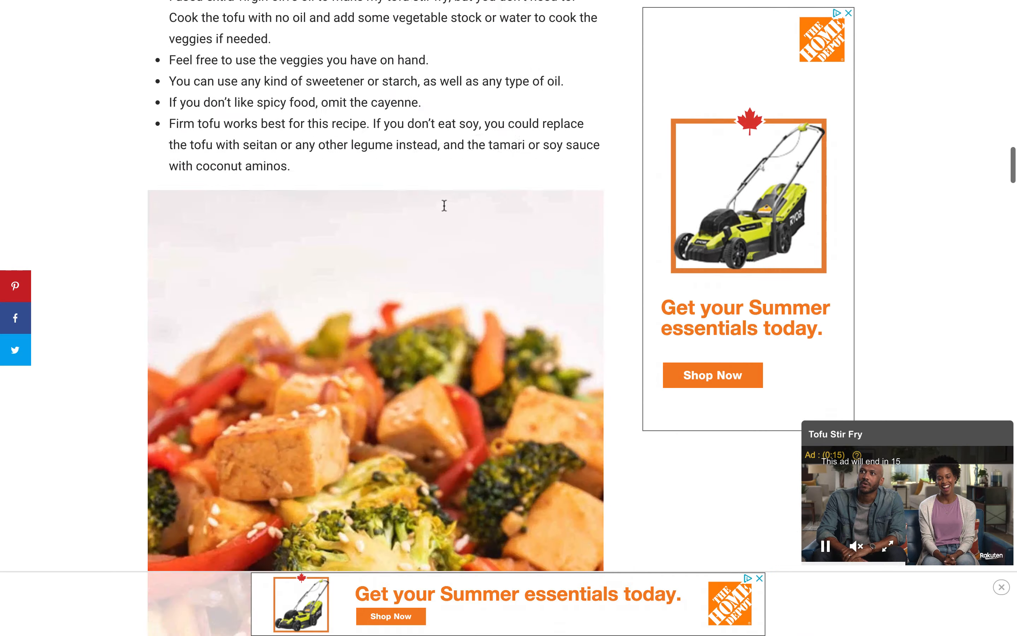
{"action": "scroll", "coordinate": [444, 206], "scroll_direction": "down", "scroll_amount": 20}
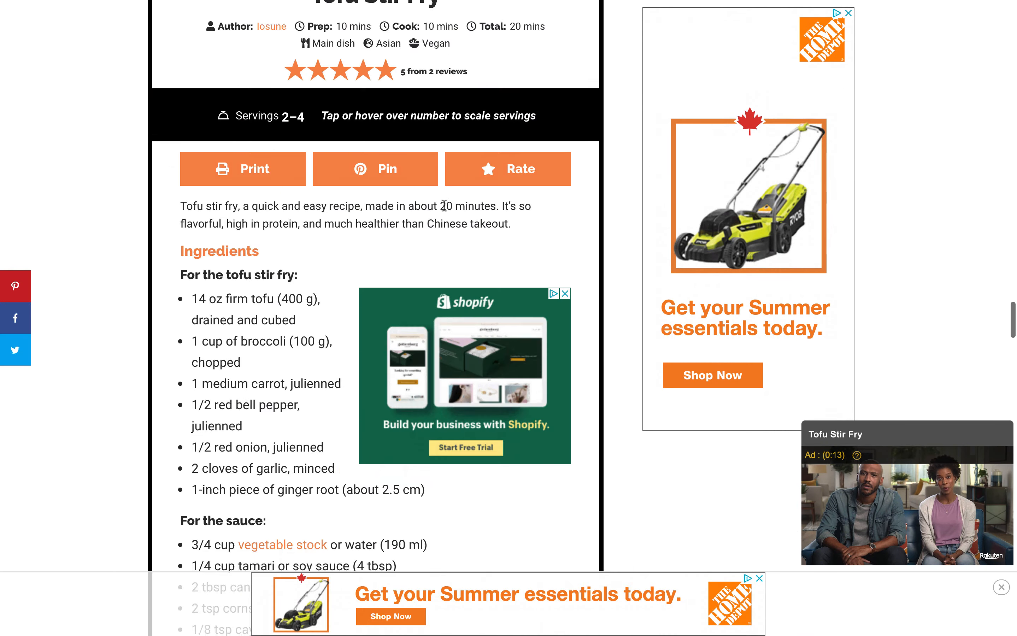
{"action": "scroll", "coordinate": [444, 205], "scroll_direction": "down", "scroll_amount": 5}
{"action": "scroll", "coordinate": [284, 429], "scroll_direction": "up", "scroll_amount": 1}
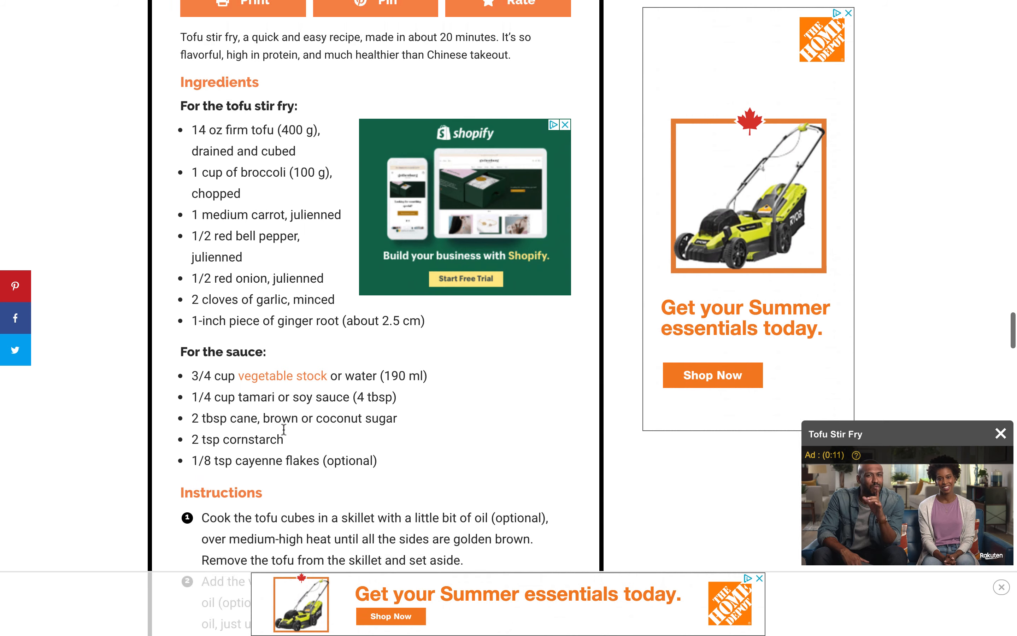
{"action": "scroll", "coordinate": [284, 430], "scroll_direction": "up", "scroll_amount": 4}
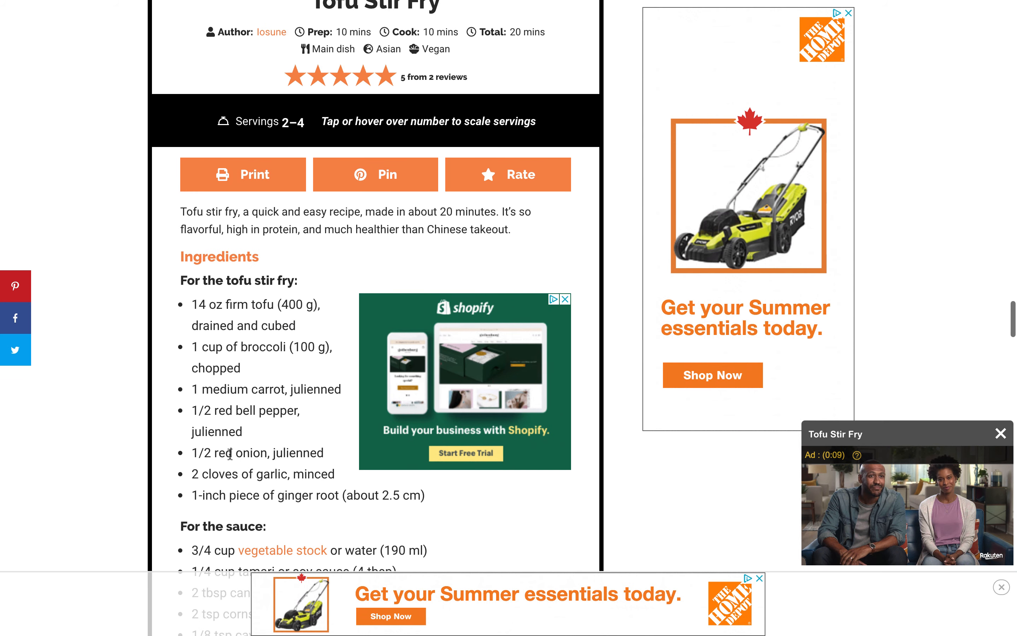
{"action": "scroll", "coordinate": [230, 454], "scroll_direction": "up", "scroll_amount": 1}
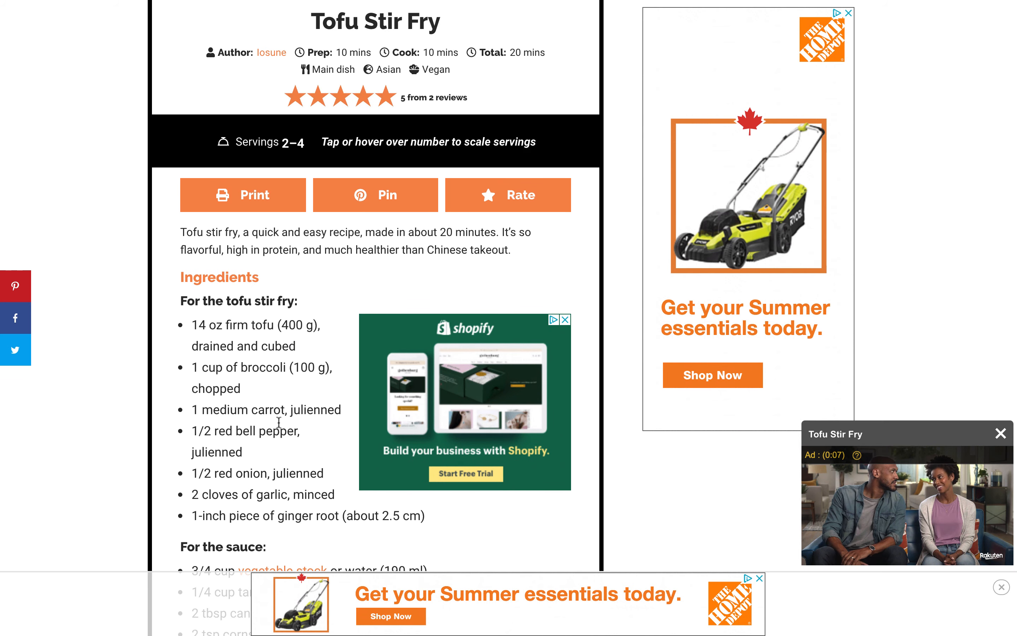
{"action": "scroll", "coordinate": [279, 422], "scroll_direction": "down", "scroll_amount": 6}
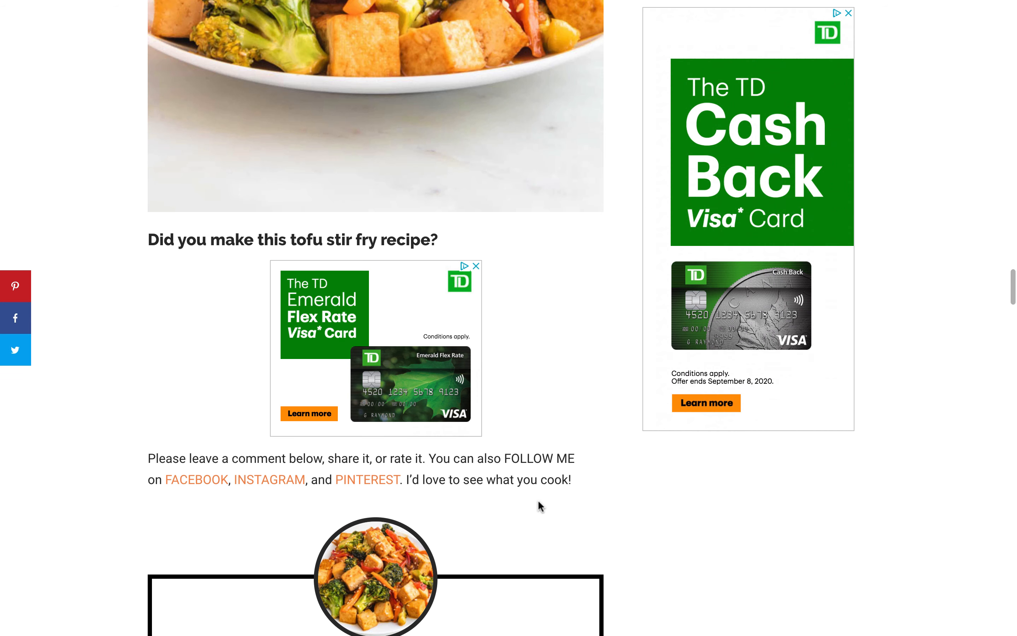
{"action": "scroll", "coordinate": [539, 502], "scroll_direction": "up", "scroll_amount": 20}
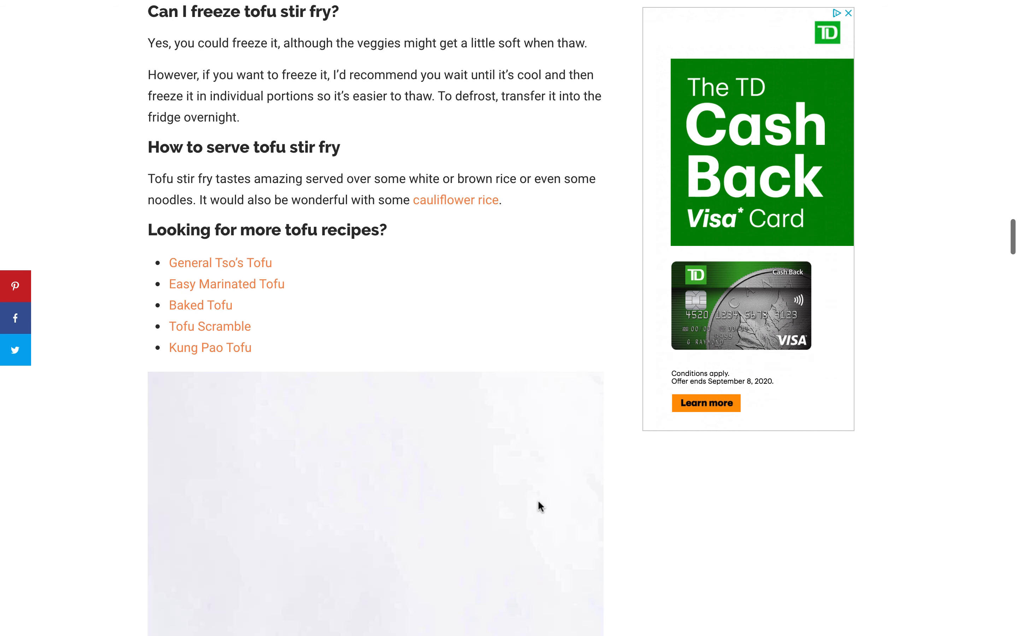
{"action": "scroll", "coordinate": [539, 502], "scroll_direction": "up", "scroll_amount": 9}
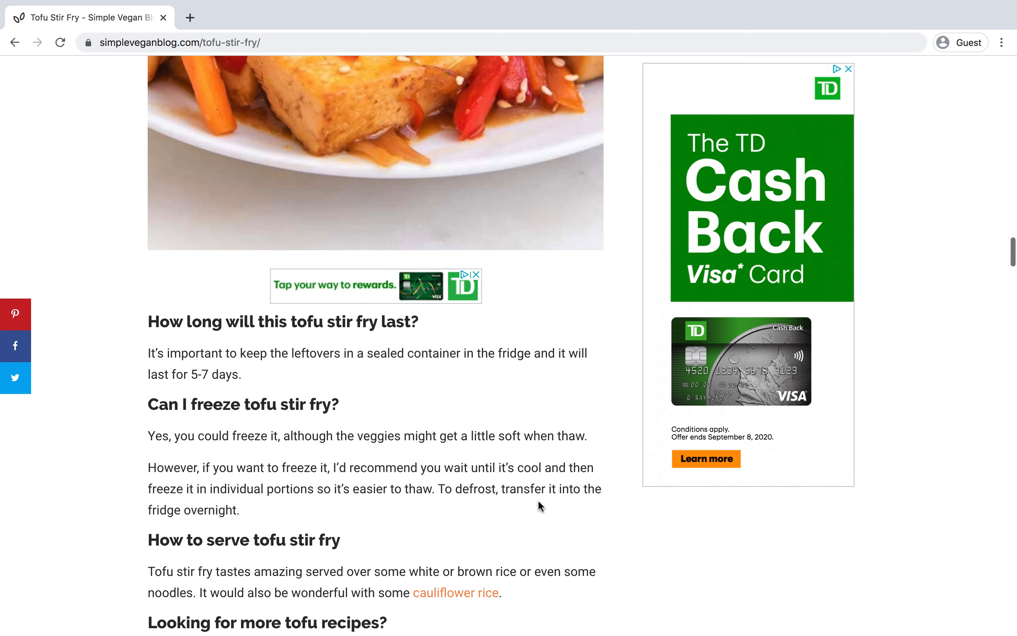
{"action": "left_click", "coordinate": [217, 42]}
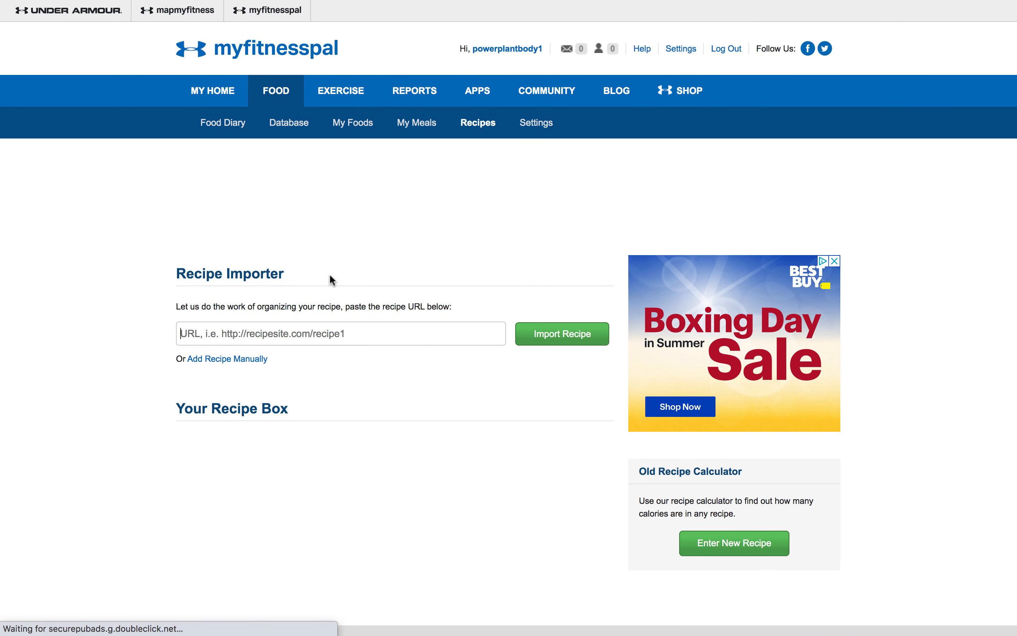
{"action": "type", "text": "https://simpleveganblog.com/tofu-stir-fry/"}
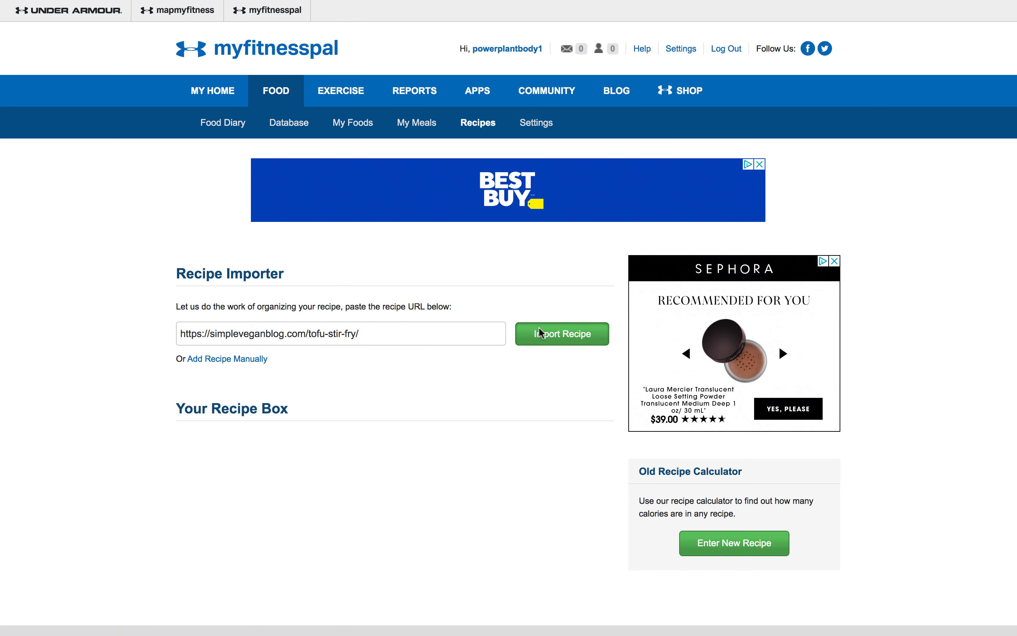
{"action": "left_click", "coordinate": [545, 336]}
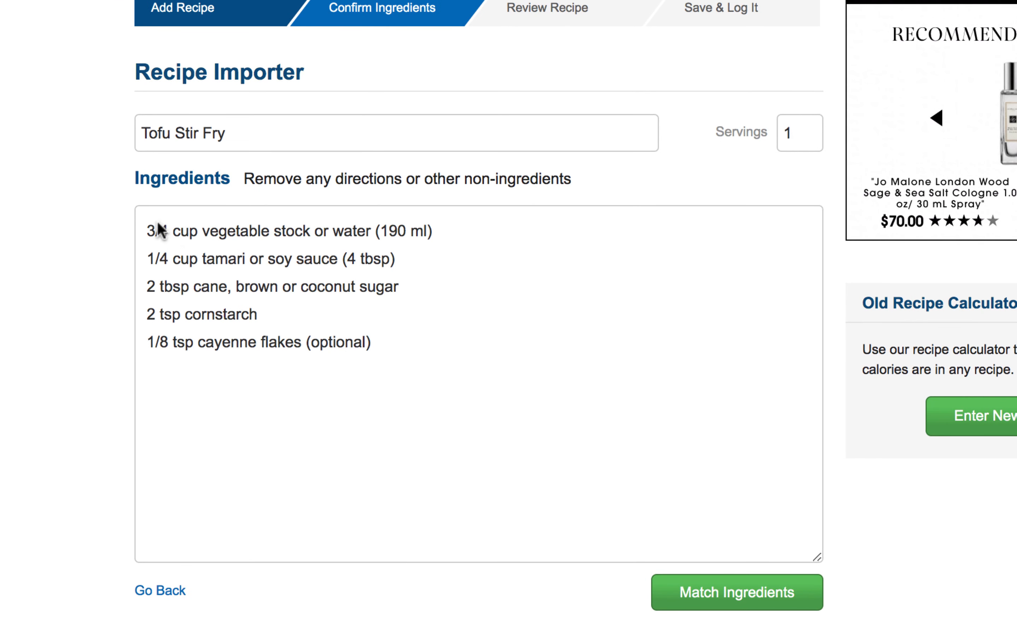
Replace the imported ingredients with the full list copied from the blog's recipe, from the 14 oz firm tofu through the cayenne flakes
{"action": "left_click", "coordinate": [183, 373]}
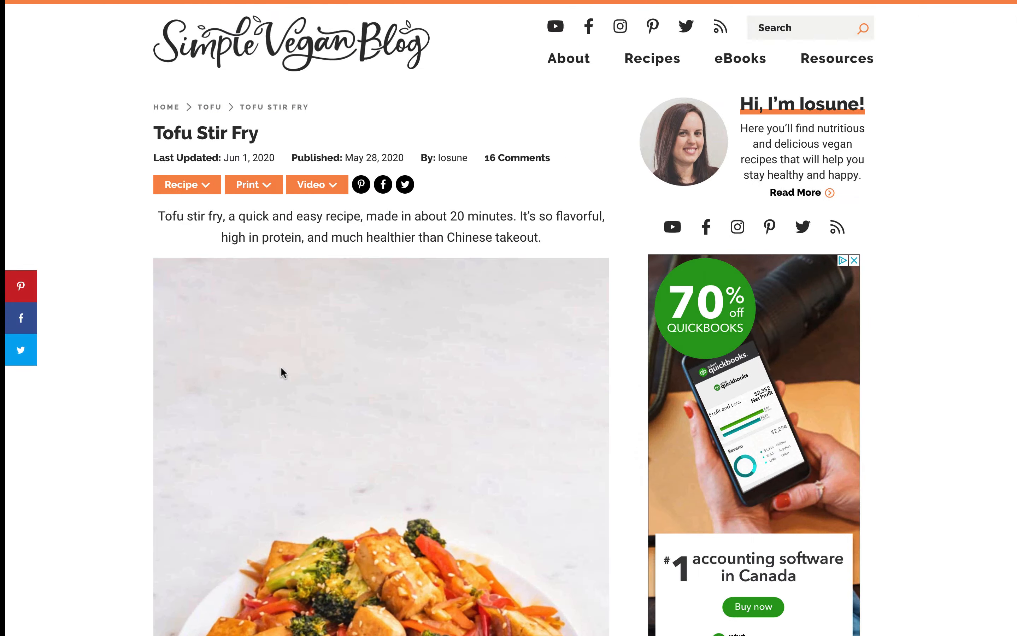
{"action": "scroll", "coordinate": [290, 377], "scroll_direction": "down", "scroll_amount": 15}
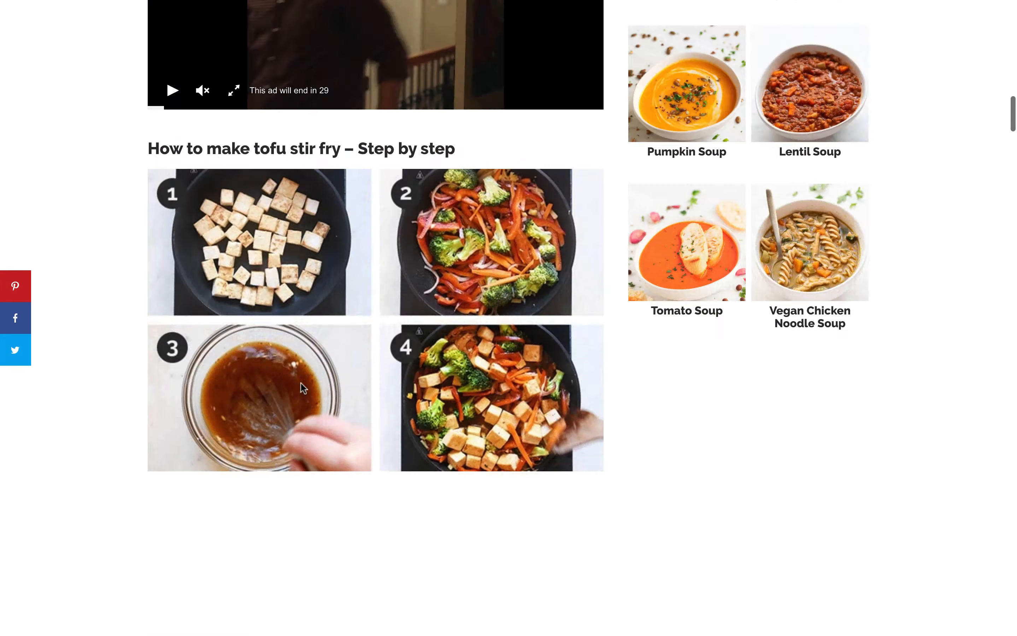
{"action": "scroll", "coordinate": [300, 382], "scroll_direction": "down", "scroll_amount": 20}
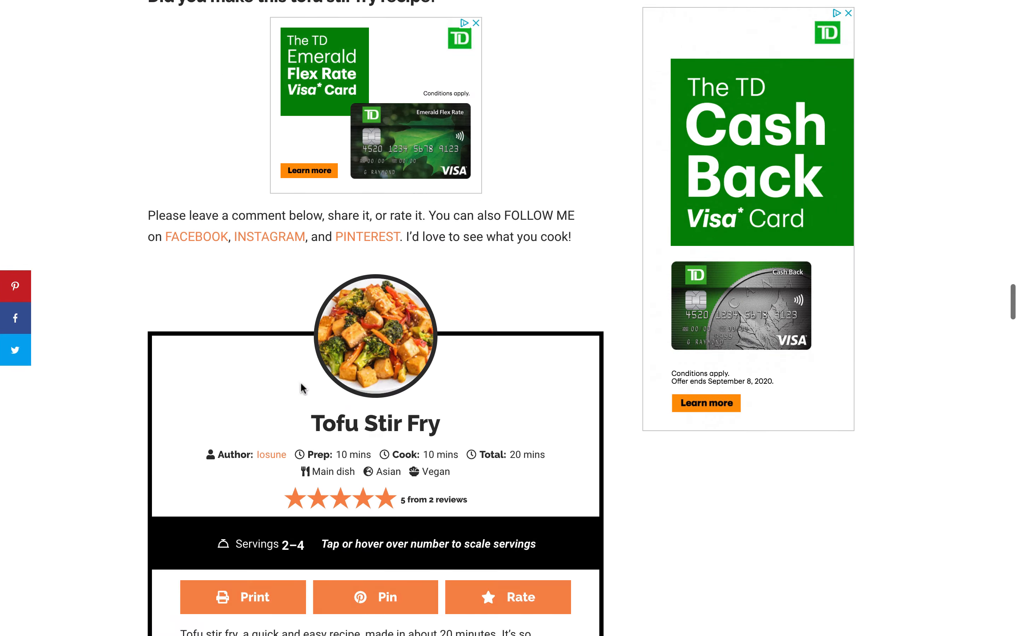
{"action": "scroll", "coordinate": [301, 384], "scroll_direction": "down", "scroll_amount": 10}
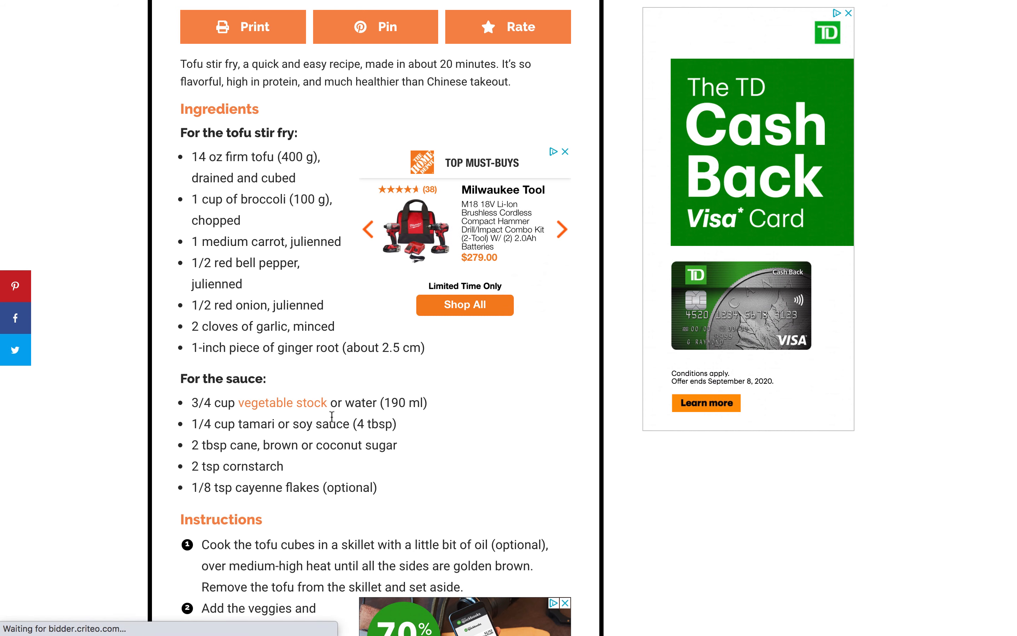
{"action": "scroll", "coordinate": [266, 374], "scroll_direction": "down", "scroll_amount": 1}
{"action": "scroll", "coordinate": [267, 373], "scroll_direction": "up", "scroll_amount": 1}
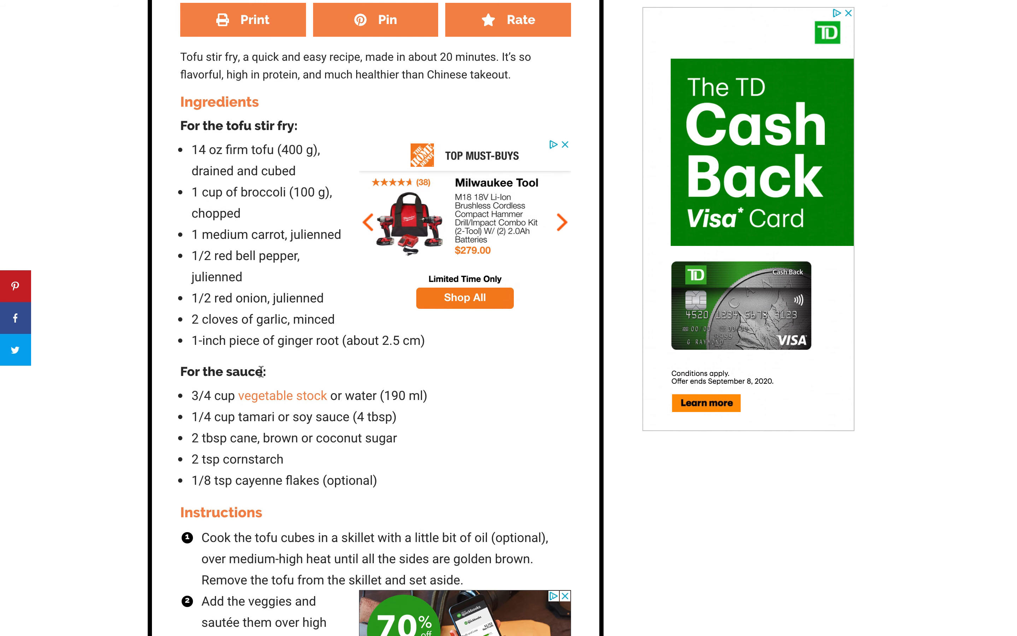
{"action": "left_click_drag", "start_coordinate": [192, 142], "coordinate": [376, 479]}
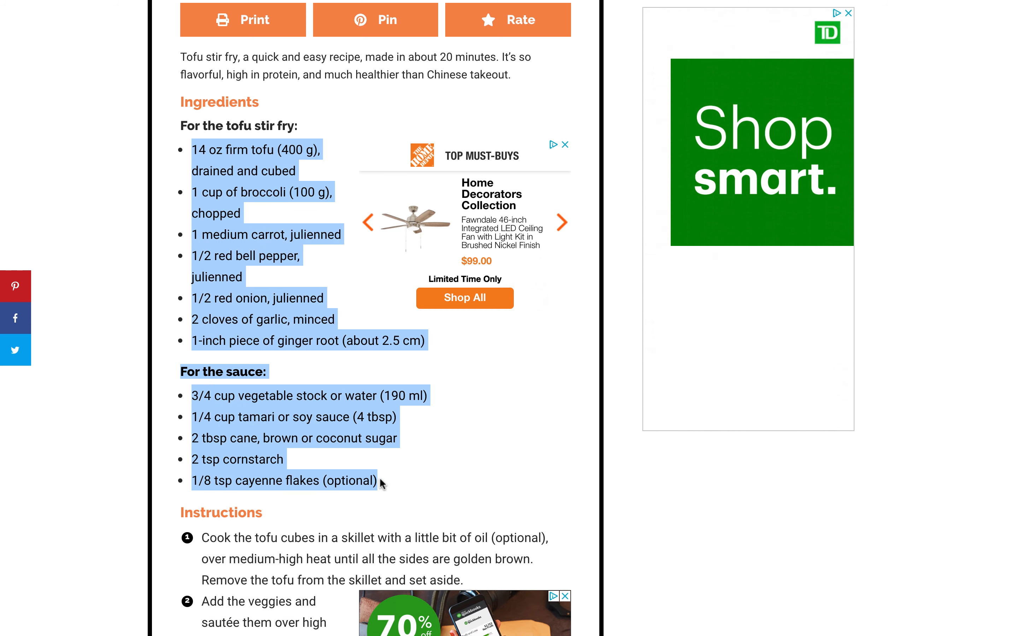
{"action": "key", "text": "super+c"}
{"action": "key", "text": "ctrl+Left"}
{"action": "key", "text": "super+a"}
{"action": "key", "text": "super+v"}
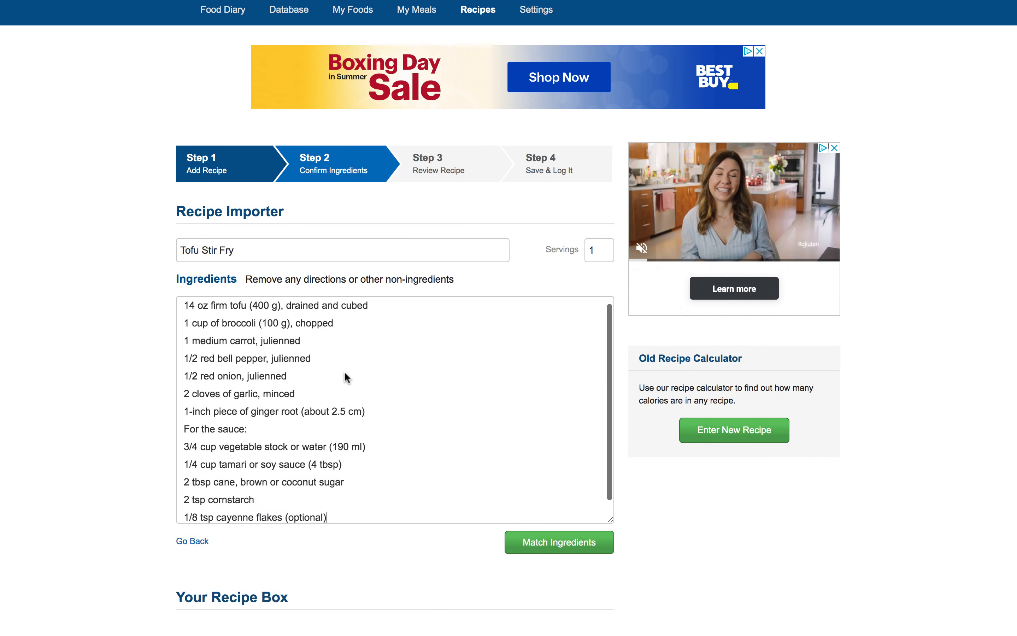
Delete the "For the sauce:" heading line from the ingredient list
{"action": "left_click_drag", "start_coordinate": [209, 431], "coordinate": [180, 432]}
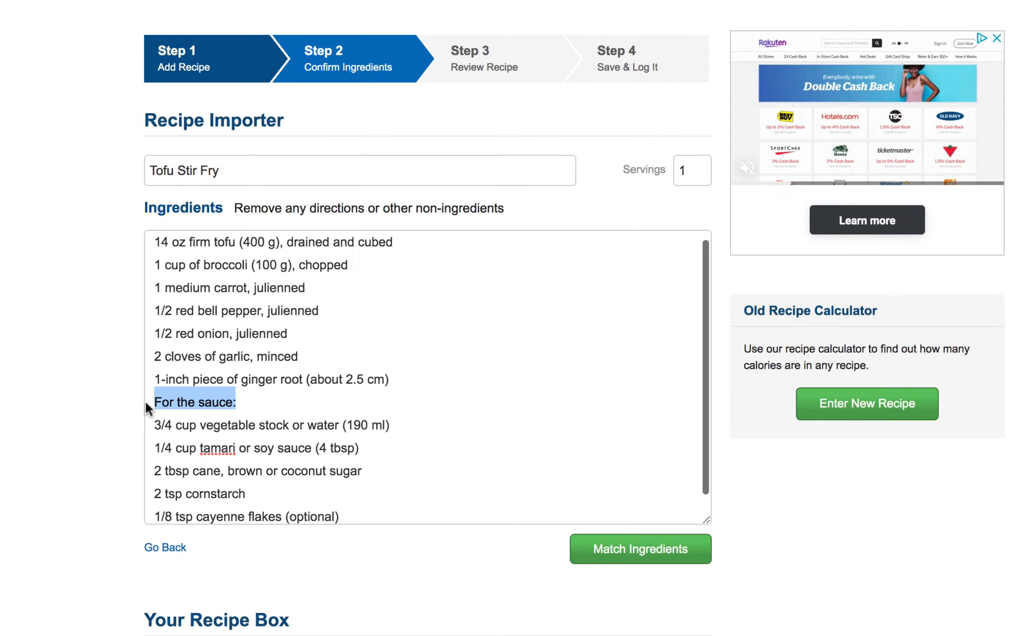
{"action": "key", "text": "BackSpace"}
{"action": "key", "text": "BackSpace"}
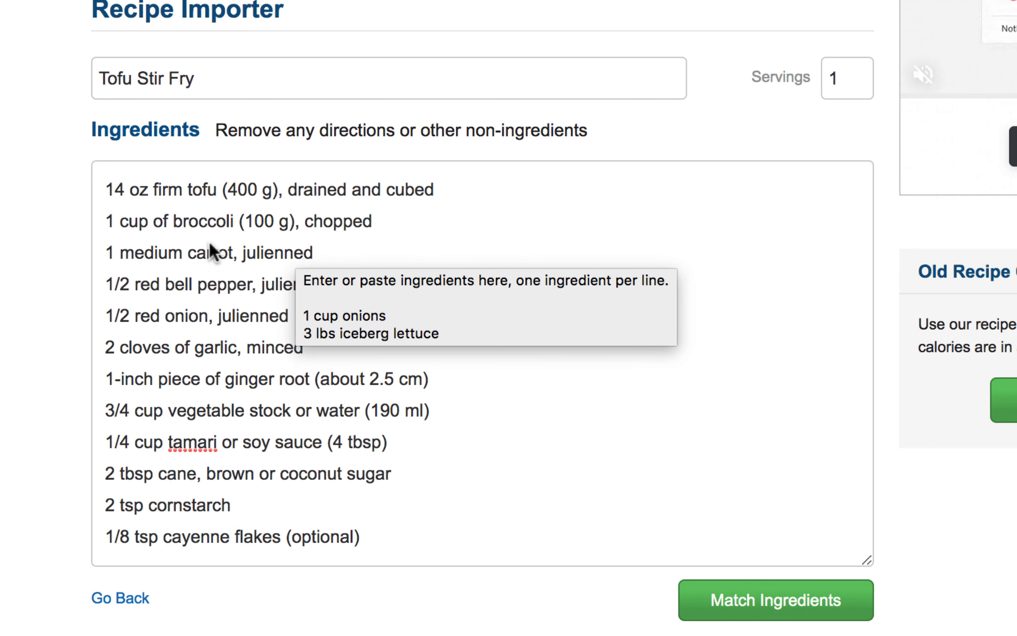
Shorten the tofu ingredient line to "14 oz tofu" by removing the gram weight, the preparation notes and the word "firm"
{"action": "left_click_drag", "start_coordinate": [228, 270], "coordinate": [232, 268]}
{"action": "scroll", "coordinate": [231, 268], "scroll_direction": "down", "scroll_amount": 1}
{"action": "left_click", "coordinate": [219, 229]}
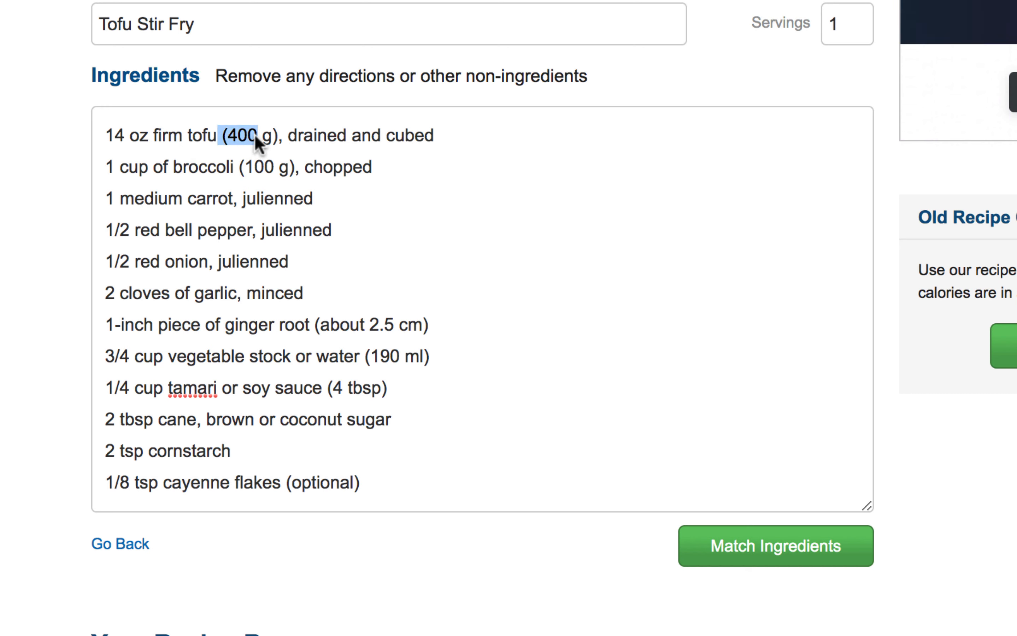
{"action": "left_click_drag", "start_coordinate": [255, 133], "coordinate": [436, 139]}
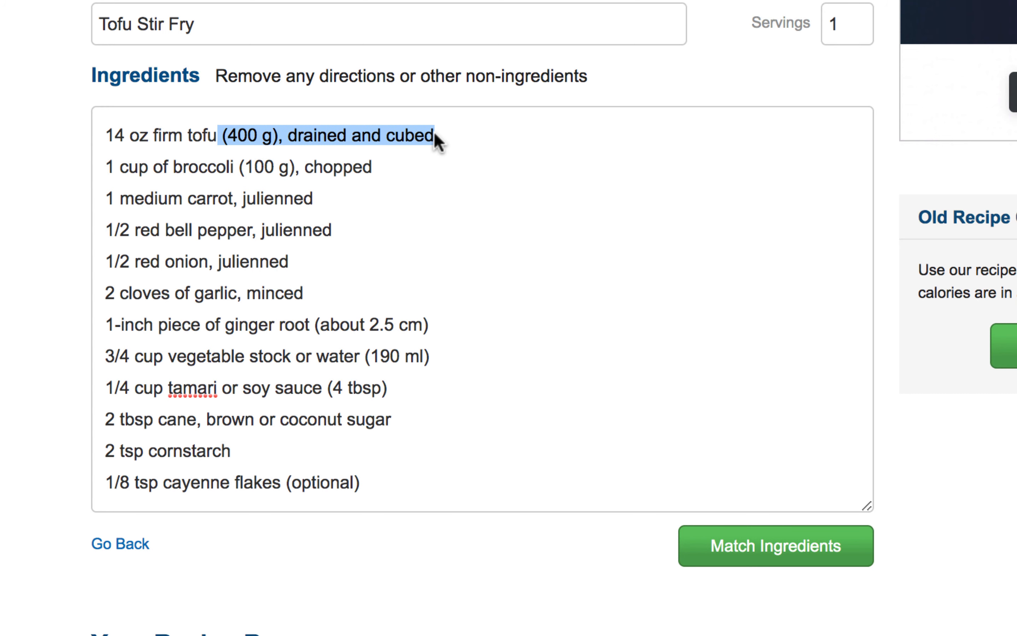
{"action": "key", "text": "BackSpace"}
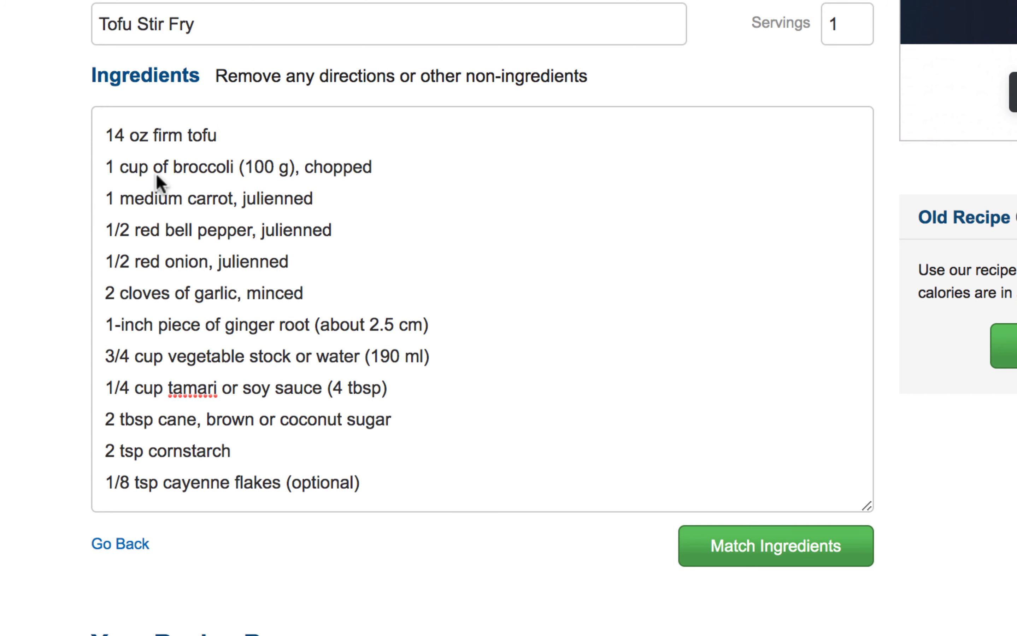
{"action": "double_click", "coordinate": [162, 135]}
{"action": "key", "text": "BackSpace"}
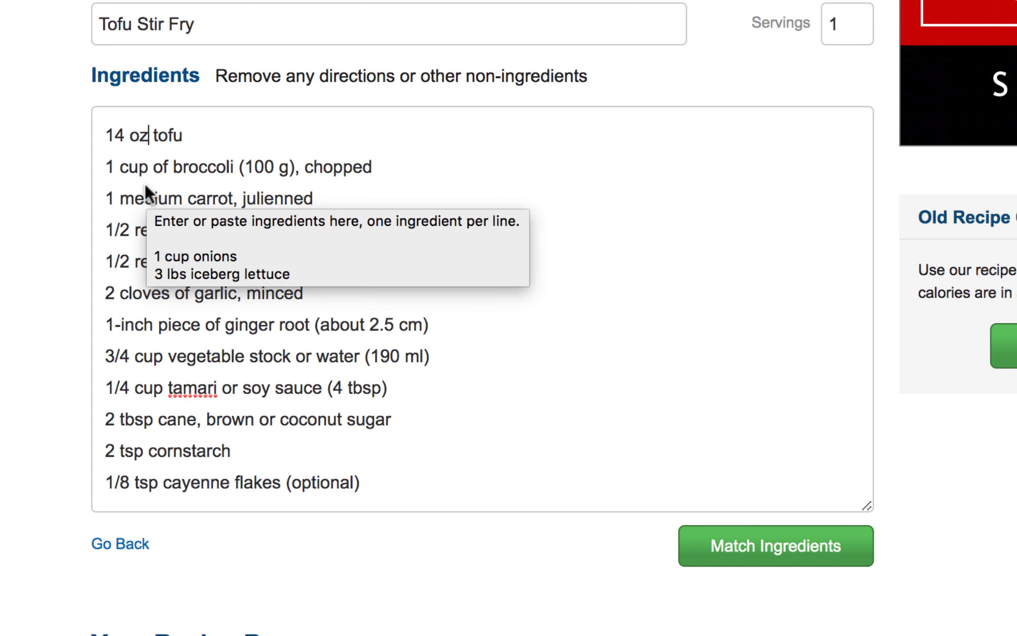
Trim the broccoli and carrot lines to "1 cup of broccoli" and "1 medium carrot"
{"action": "left_click", "coordinate": [235, 168]}
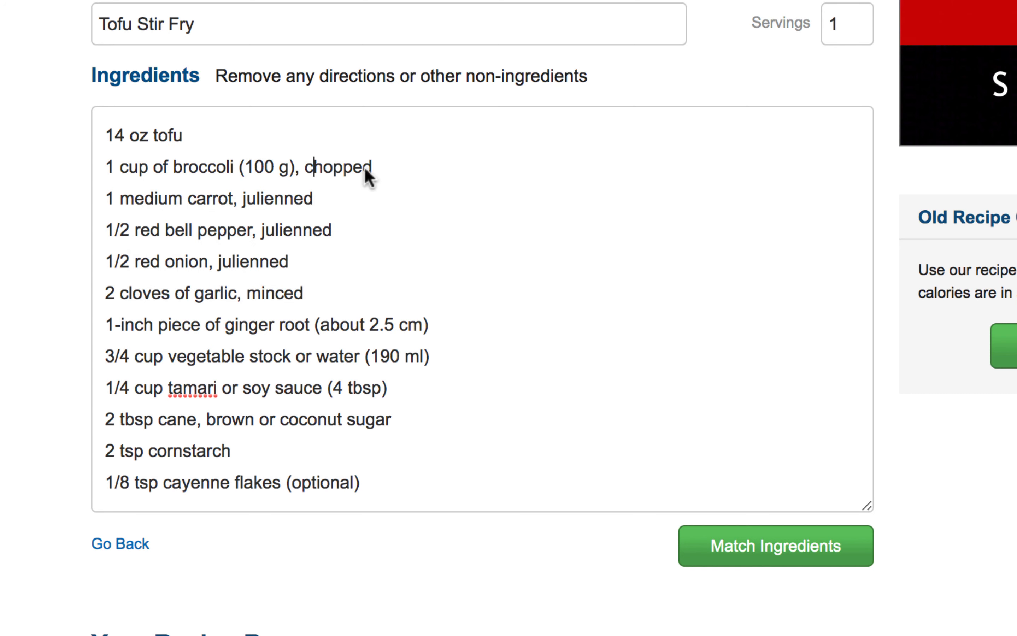
{"action": "left_click_drag", "start_coordinate": [364, 168], "coordinate": [311, 196]}
{"action": "key", "text": "BackSpace"}
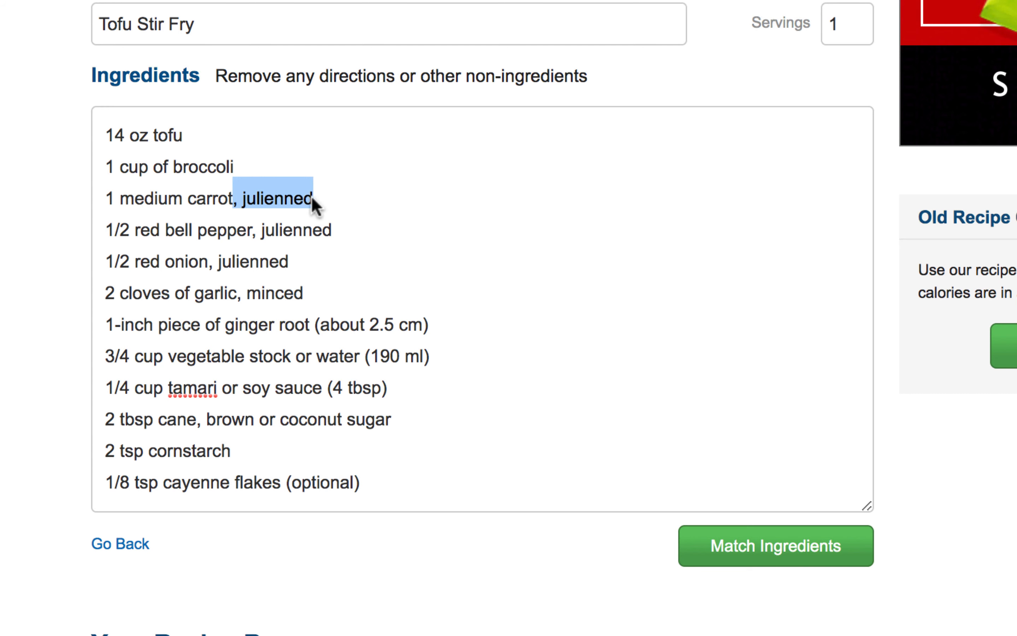
{"action": "key", "text": "BackSpace"}
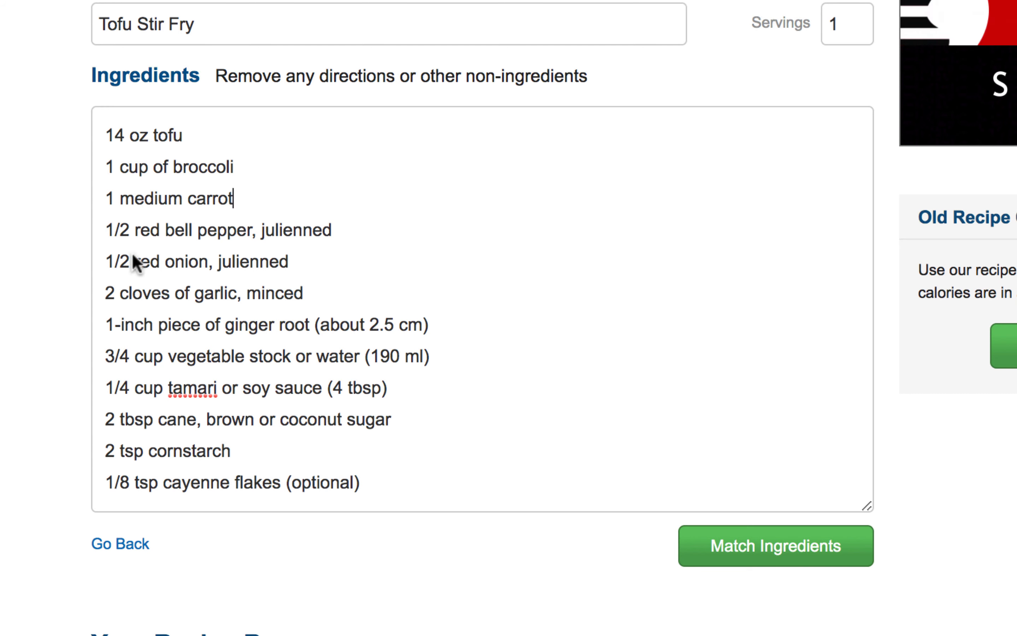
Remove ", julienned" from the red bell pepper and red onion lines, leaving "1/2 red bell pepper" and "1/2 red onion"
{"action": "left_click_drag", "start_coordinate": [252, 234], "coordinate": [310, 233]}
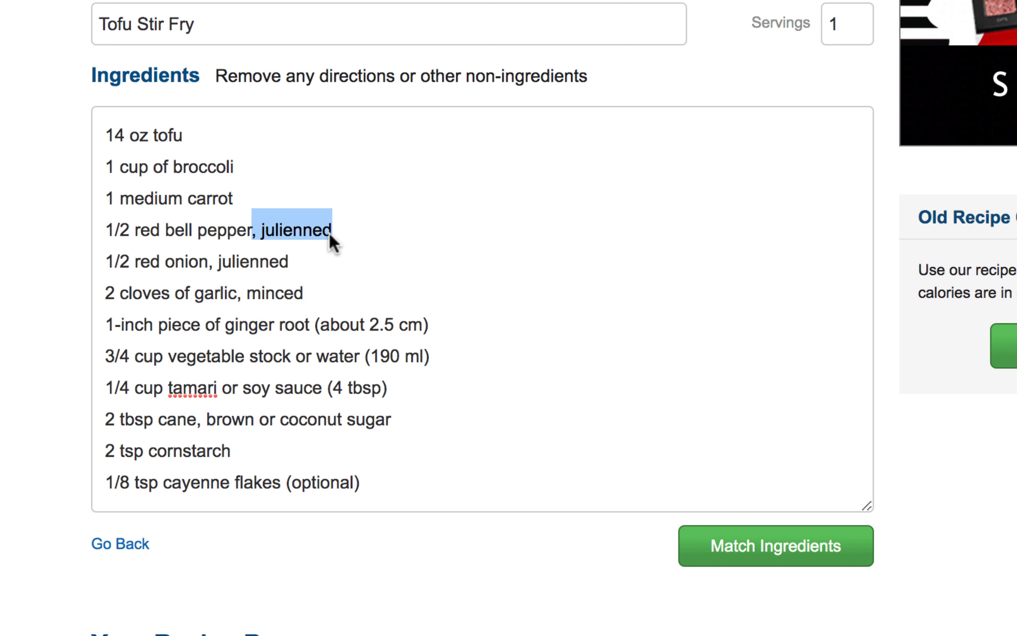
{"action": "key", "text": "BackSpace"}
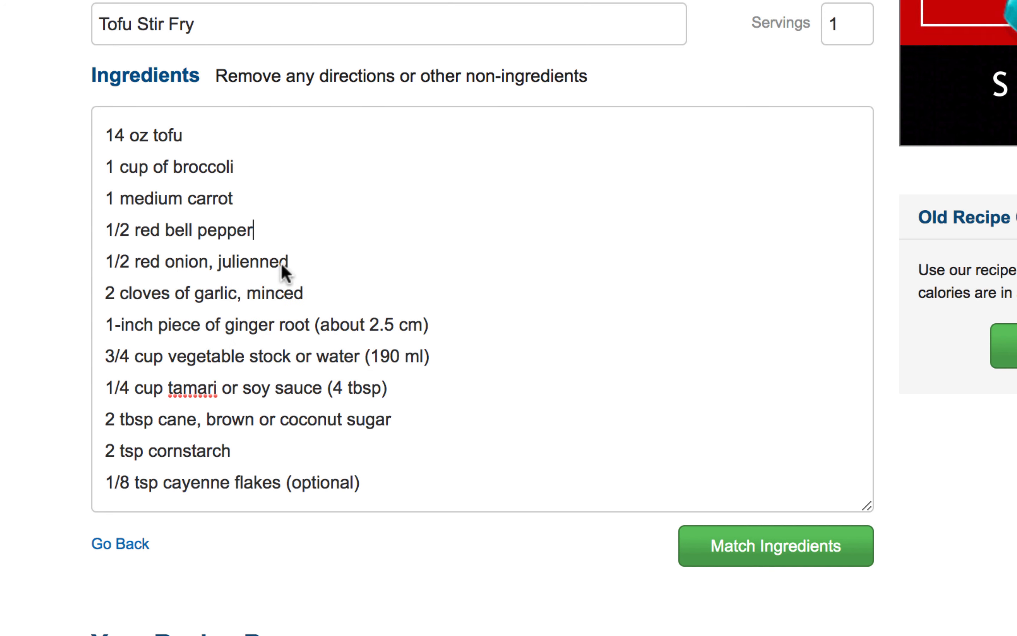
{"action": "left_click_drag", "start_coordinate": [246, 261], "coordinate": [208, 261]}
{"action": "key", "text": "BackSpace"}
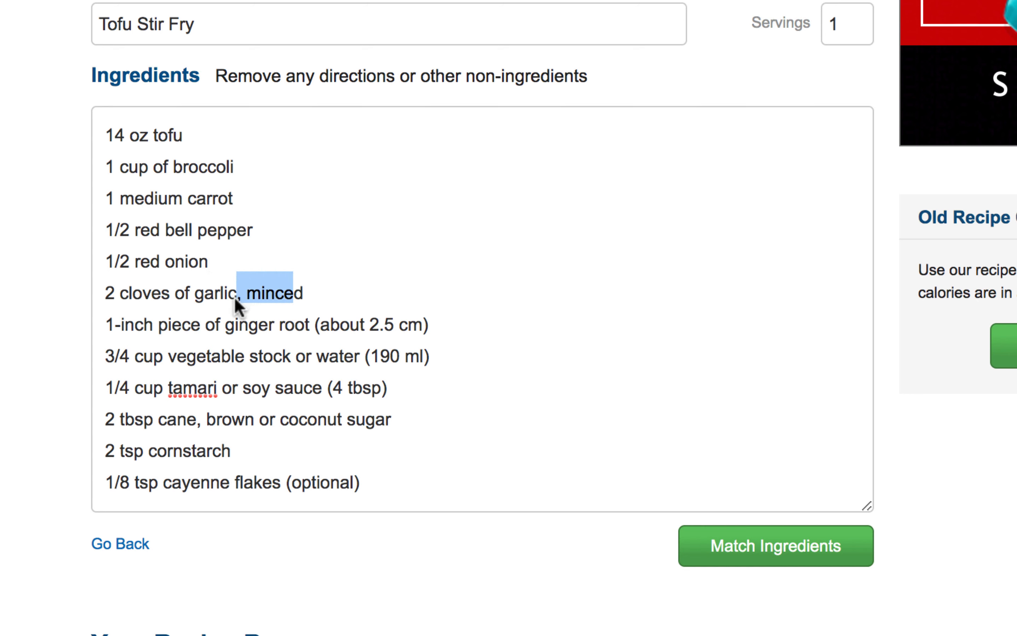
Trim the garlic and ginger lines to "2 cloves of garlic" and "1-inch piece of ginger root"
{"action": "key", "text": "shift+Right"}
{"action": "key", "text": "BackSpace"}
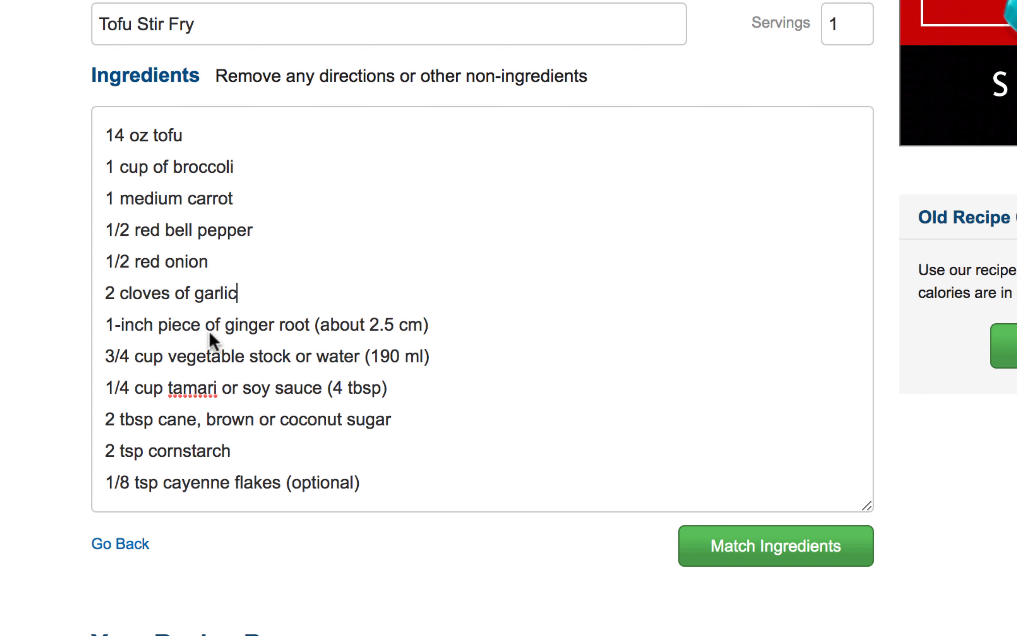
{"action": "left_click_drag", "start_coordinate": [312, 326], "coordinate": [415, 322]}
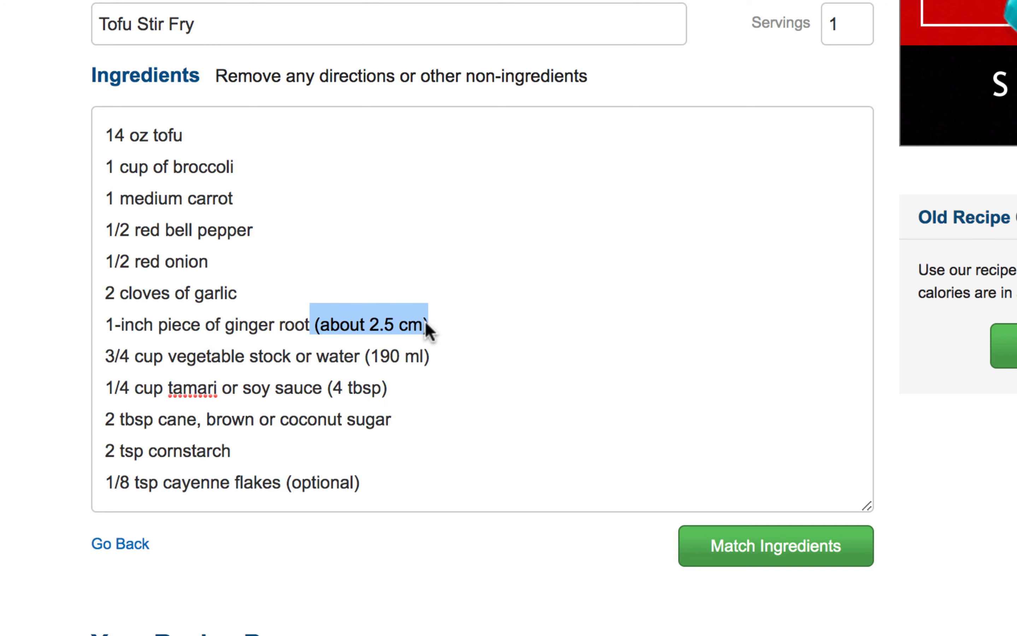
{"action": "key", "text": "BackSpace"}
Remove the millilitre amount and the "or water" alternative from the stock line, leaving "3/4 cup vegetable stock"
{"action": "scroll", "coordinate": [210, 362], "scroll_direction": "down", "scroll_amount": 2}
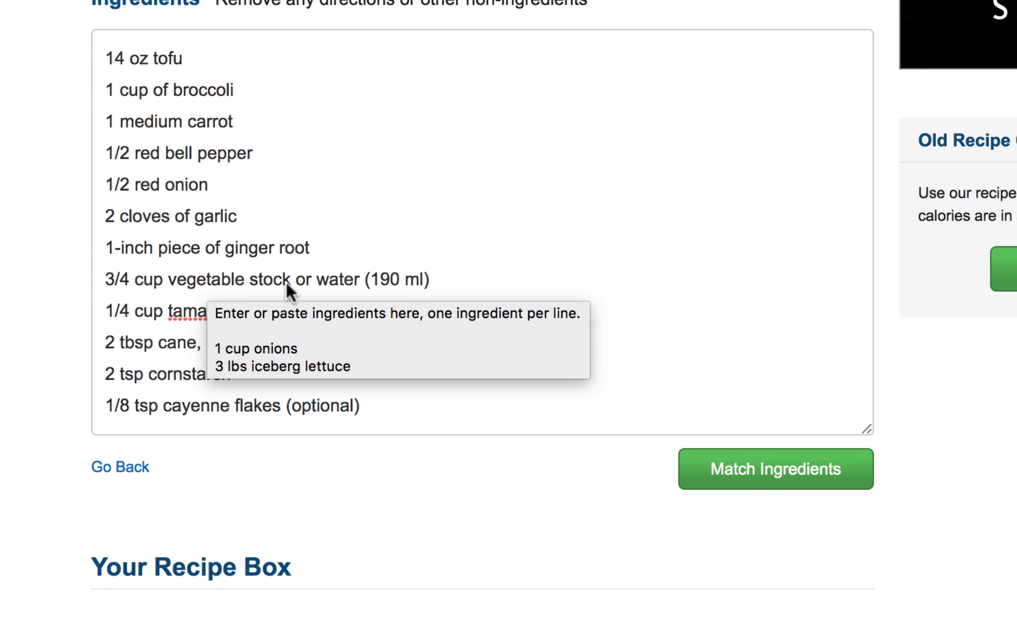
{"action": "left_click", "coordinate": [419, 283]}
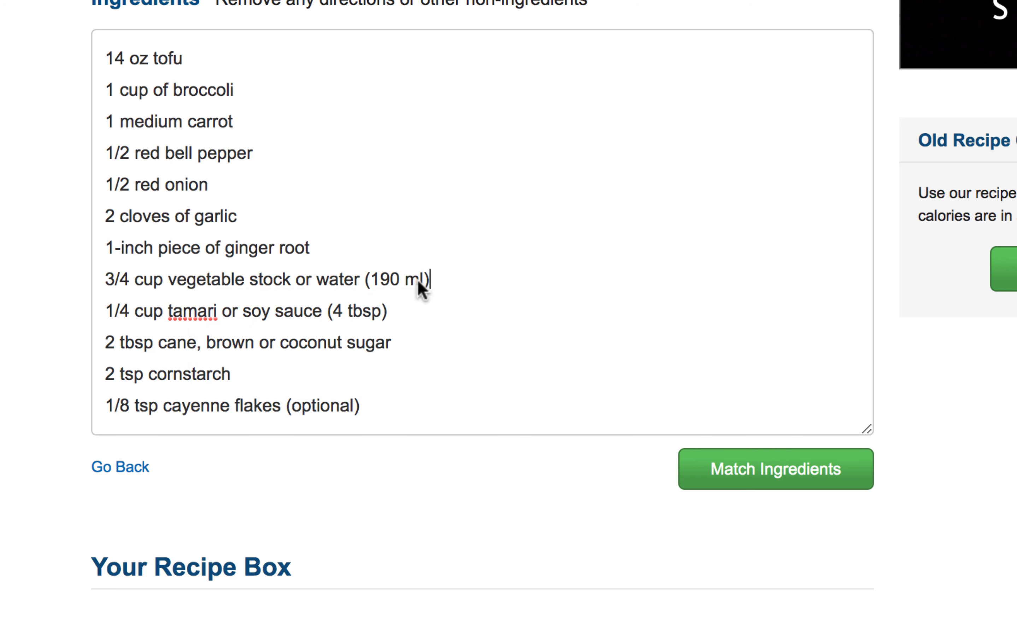
{"action": "left_click_drag", "start_coordinate": [418, 283], "coordinate": [360, 287]}
{"action": "key", "text": "BackSpace"}
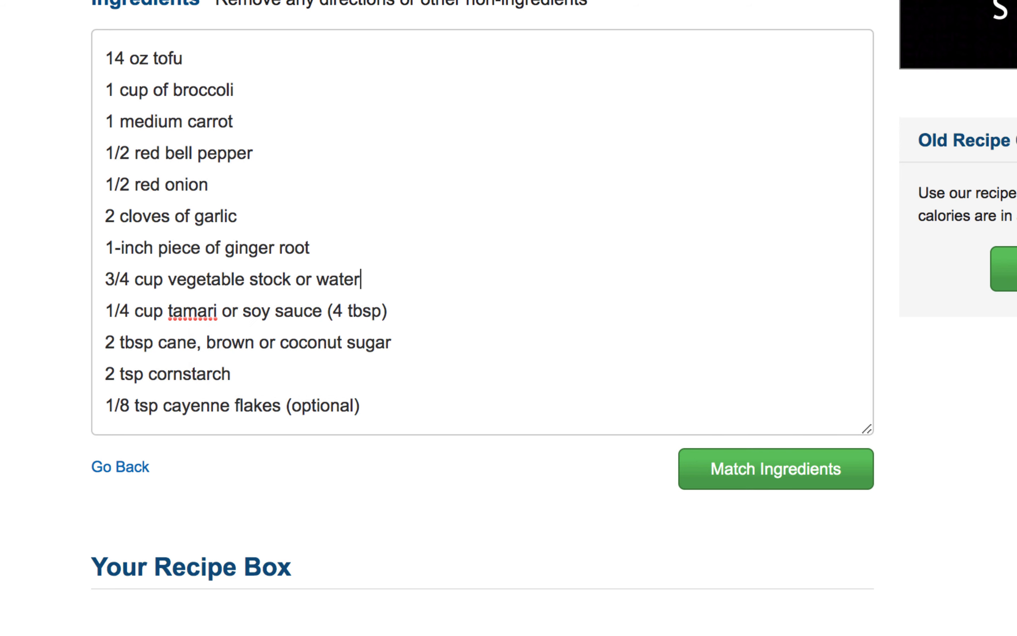
{"action": "left_click", "coordinate": [291, 284], "text": "shift"}
{"action": "key", "text": "BackSpace"}
Remove "or soy sauce (4 tbsp)" from the tamari line, leaving "1/4 cup tamari"
{"action": "scroll", "coordinate": [302, 290], "scroll_direction": "down", "scroll_amount": 1}
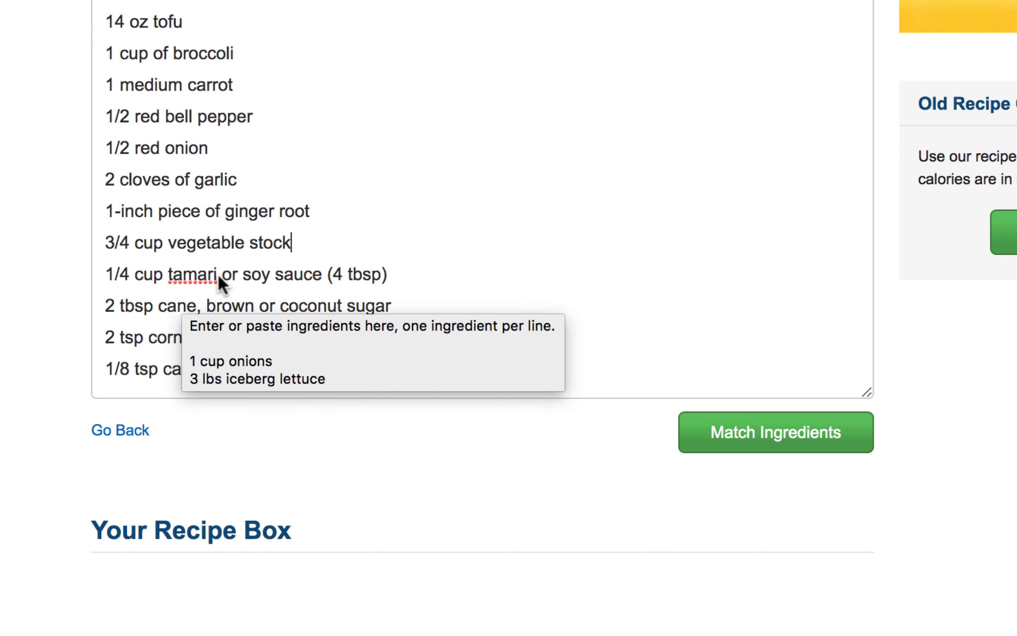
{"action": "left_click_drag", "start_coordinate": [219, 278], "coordinate": [259, 274]}
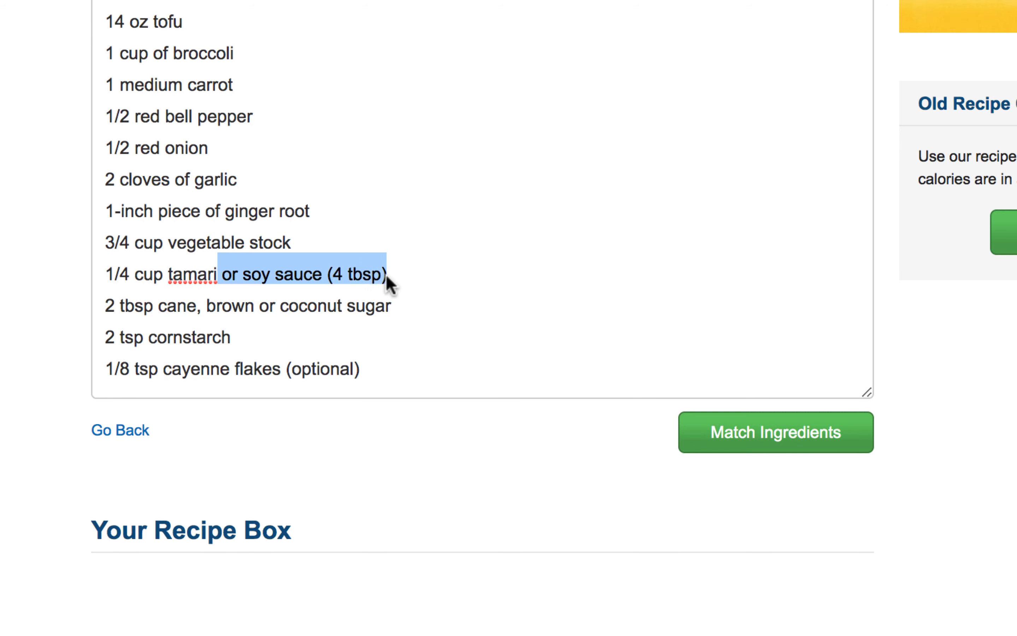
{"action": "key", "text": "BackSpace"}
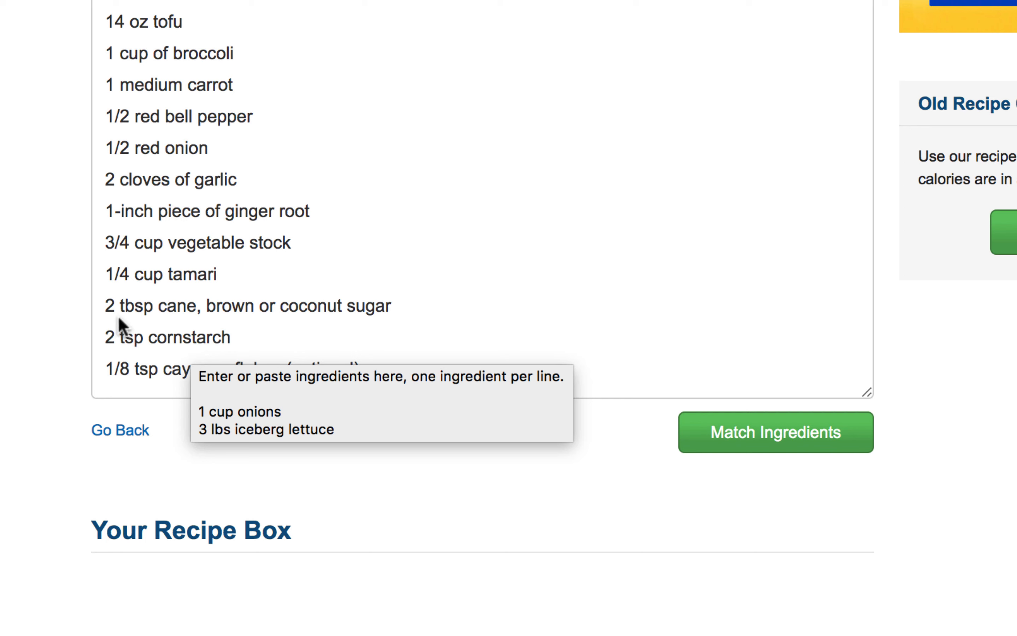
Remove the cane and coconut alternatives from the sugar line, leaving "2 tbsp brown sugar"
{"action": "left_click", "coordinate": [392, 306]}
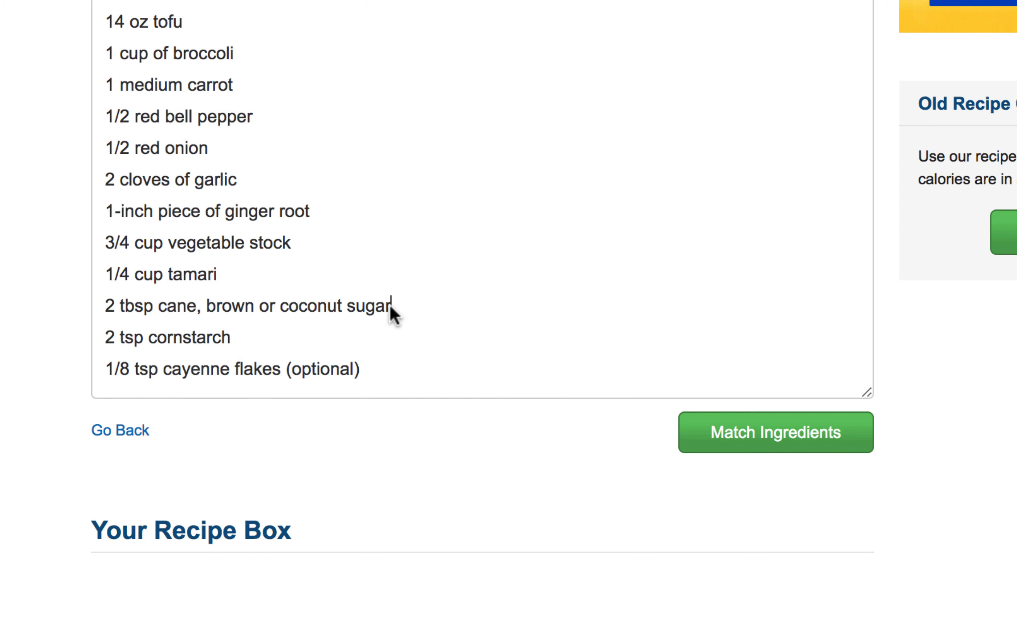
{"action": "left_click_drag", "start_coordinate": [347, 306], "coordinate": [255, 311]}
{"action": "key", "text": "BackSpace"}
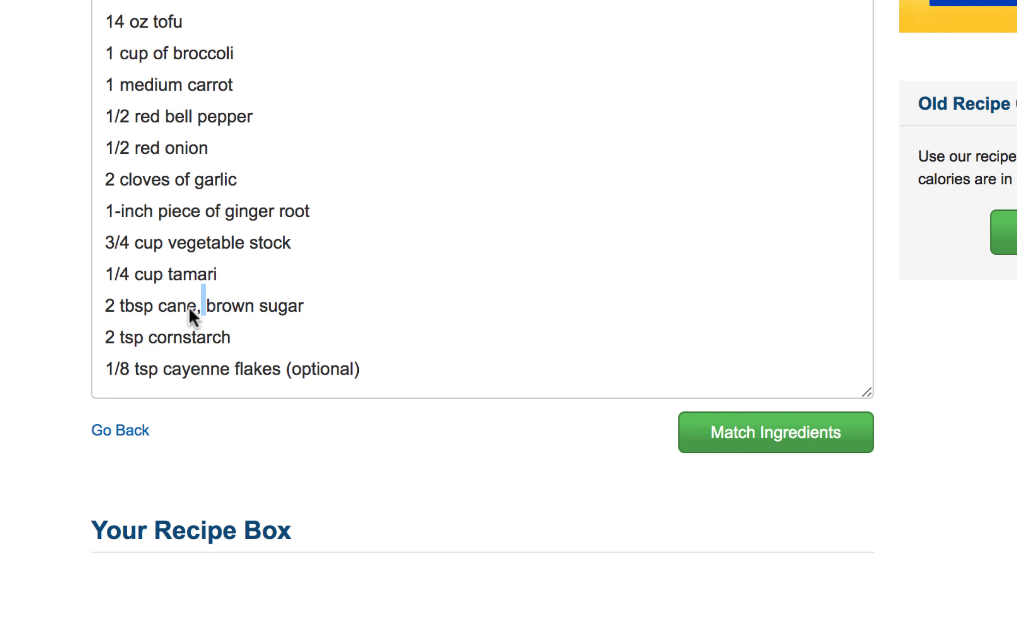
{"action": "key", "text": "BackSpace"}
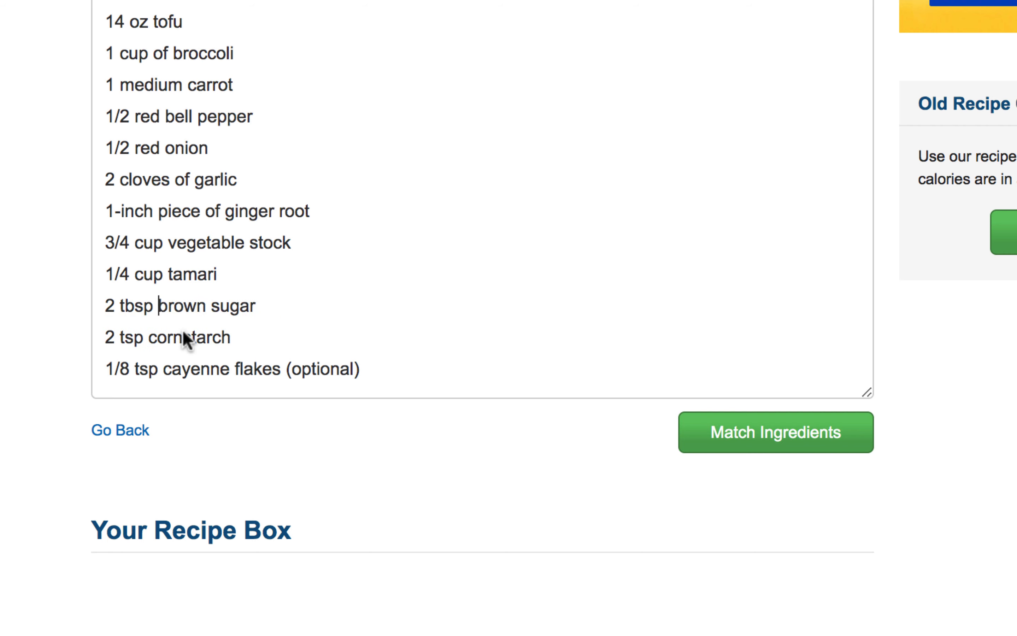
Remove "(optional)" from the last ingredient line, leaving "1/8 tsp cayenne flakes"
{"action": "left_click", "coordinate": [232, 340]}
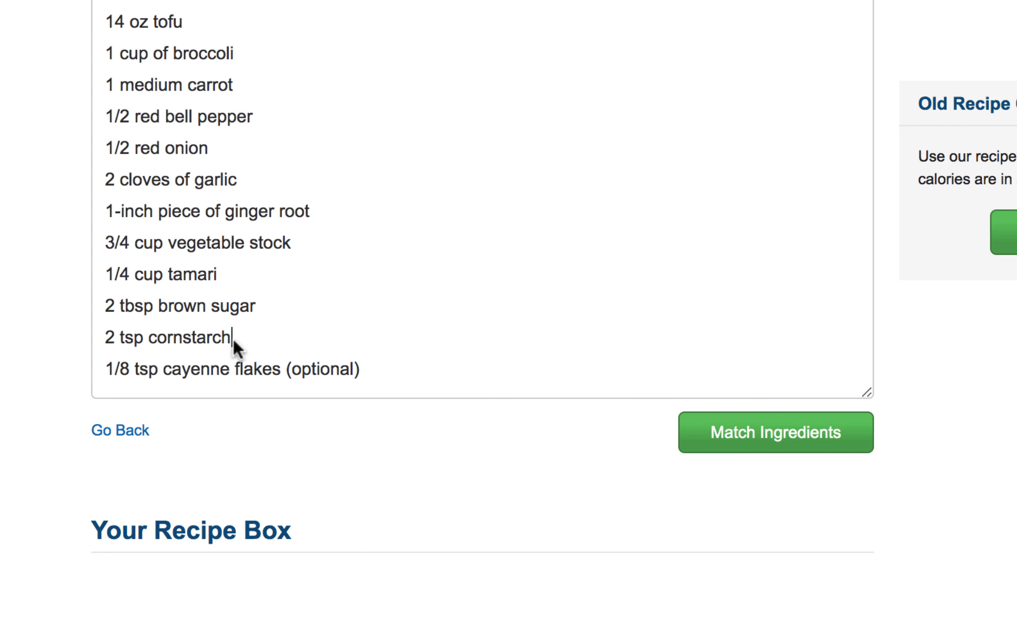
{"action": "scroll", "coordinate": [238, 355], "scroll_direction": "down", "scroll_amount": 2}
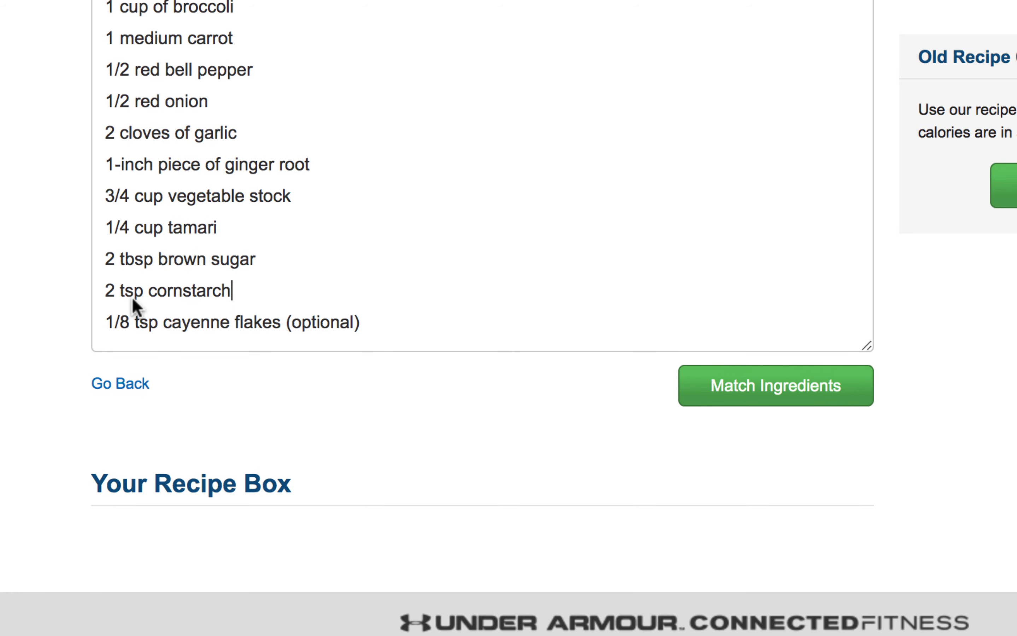
{"action": "left_click", "coordinate": [118, 320]}
{"action": "left_click_drag", "start_coordinate": [368, 328], "coordinate": [294, 325]}
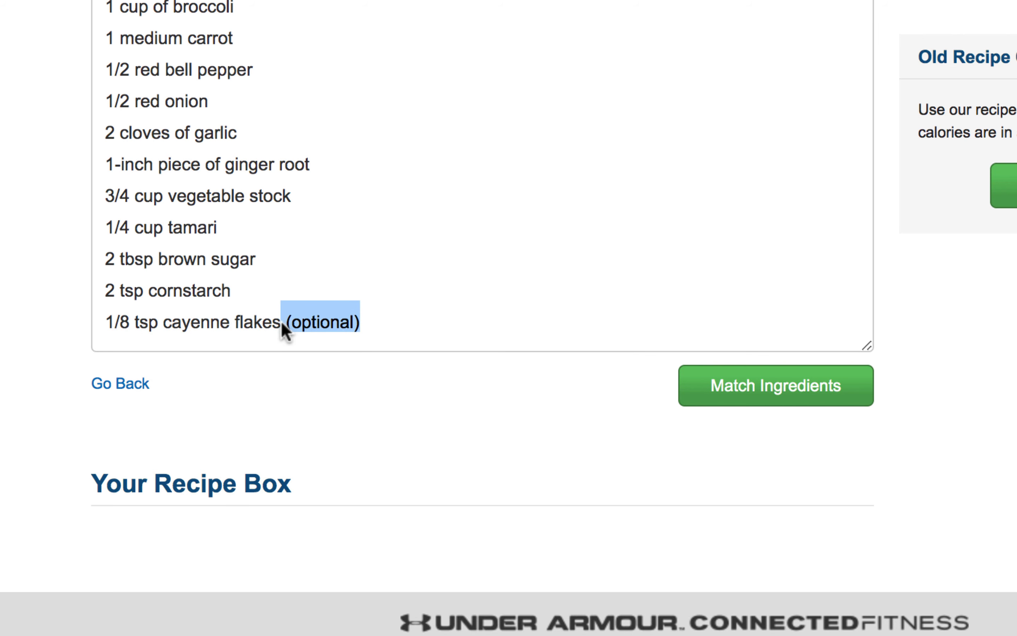
{"action": "key", "text": "BackSpace"}
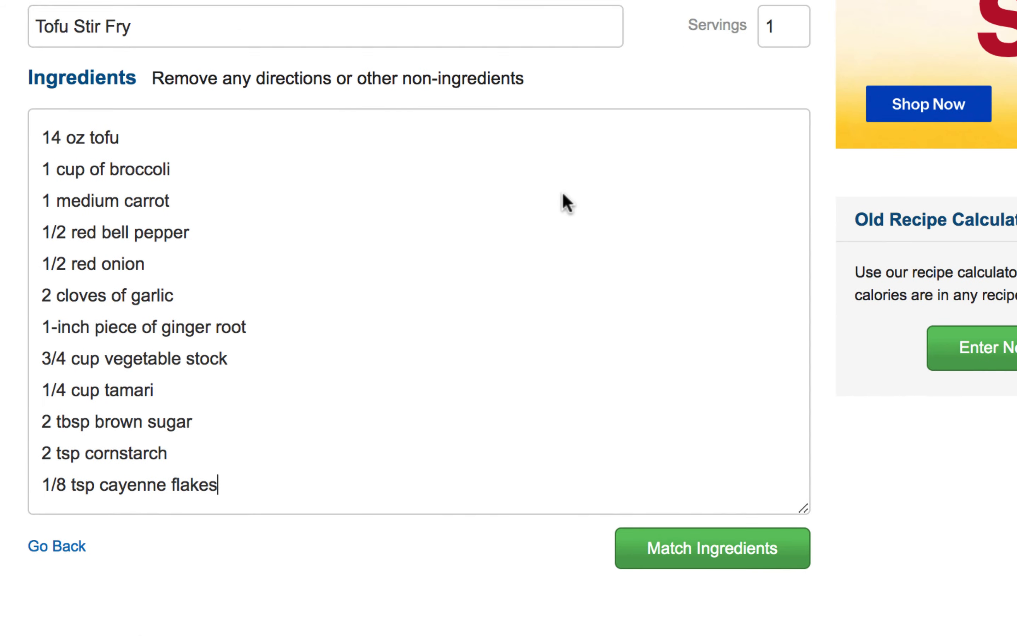
Set the recipe's servings to 4 and run the ingredient matching
{"action": "left_click", "coordinate": [765, 98]}
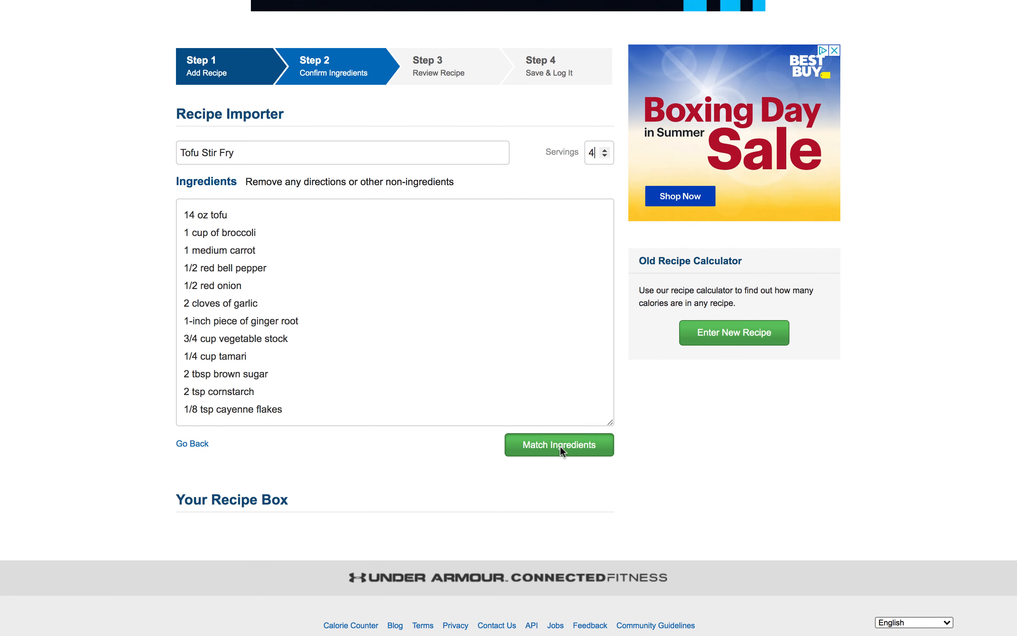
{"action": "left_click", "coordinate": [559, 446]}
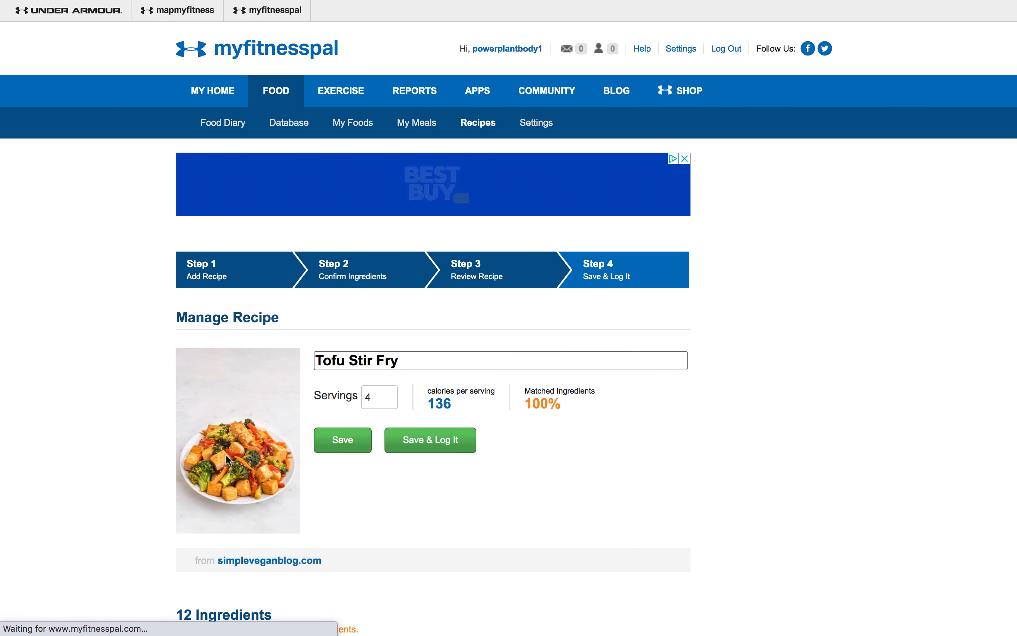
Review the calories per serving and compare each matched food and quantity with its original ingredient line
{"action": "scroll", "coordinate": [226, 459], "scroll_direction": "down", "scroll_amount": 2}
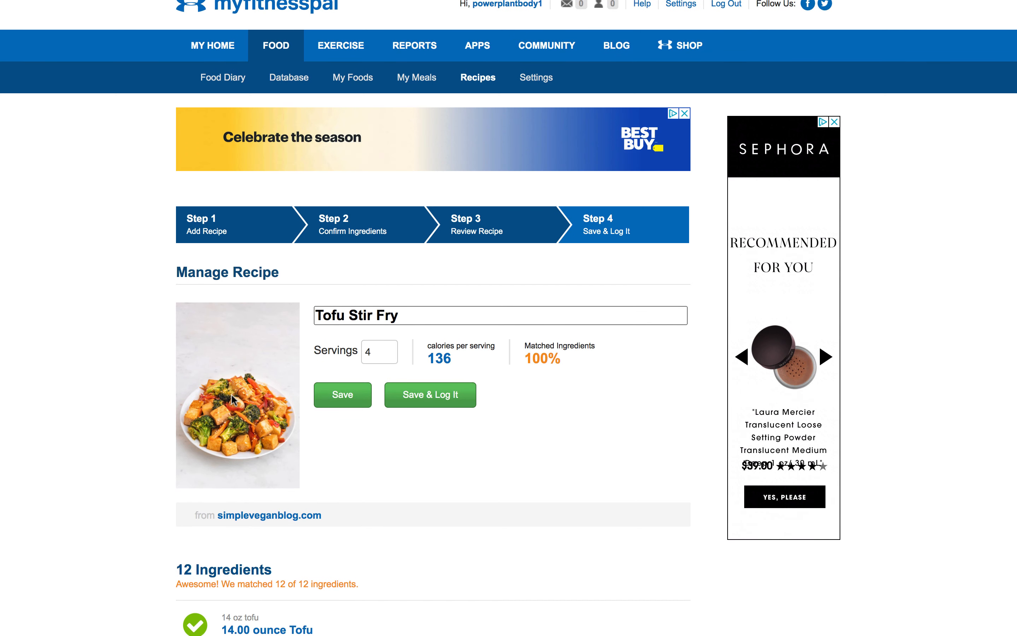
{"action": "scroll", "coordinate": [164, 437], "scroll_direction": "down", "scroll_amount": 2}
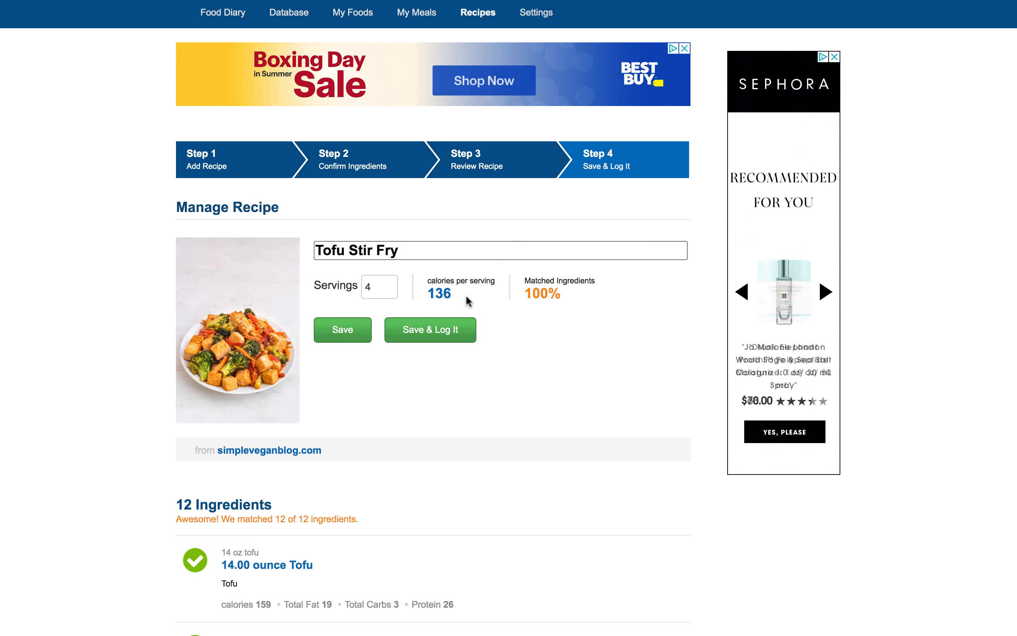
{"action": "scroll", "coordinate": [357, 405], "scroll_direction": "down", "scroll_amount": 5}
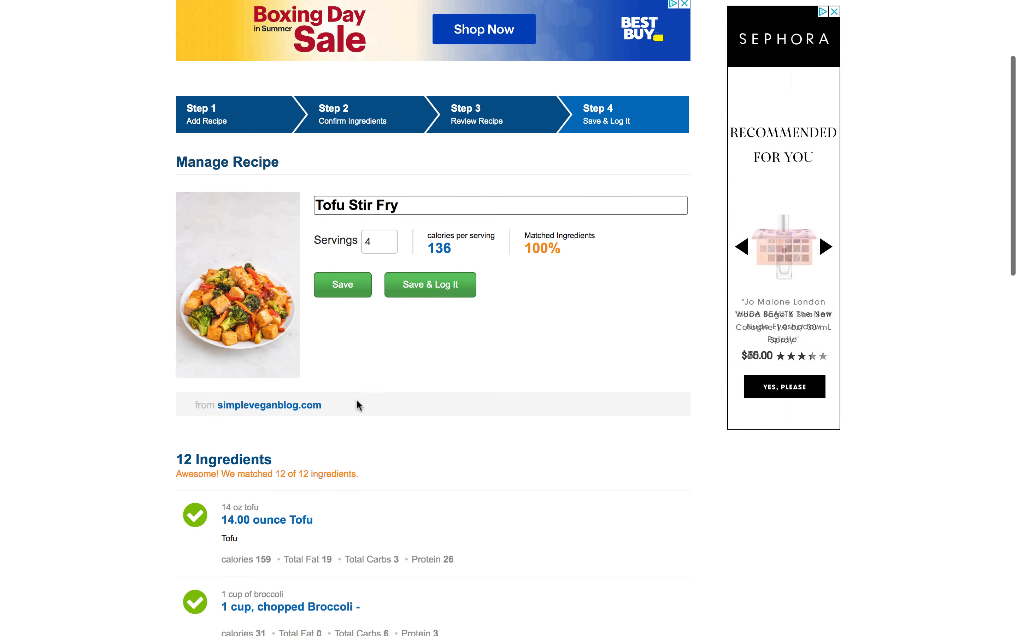
{"action": "scroll", "coordinate": [238, 368], "scroll_direction": "down", "scroll_amount": 3}
{"action": "scroll", "coordinate": [238, 368], "scroll_direction": "down", "scroll_amount": 15}
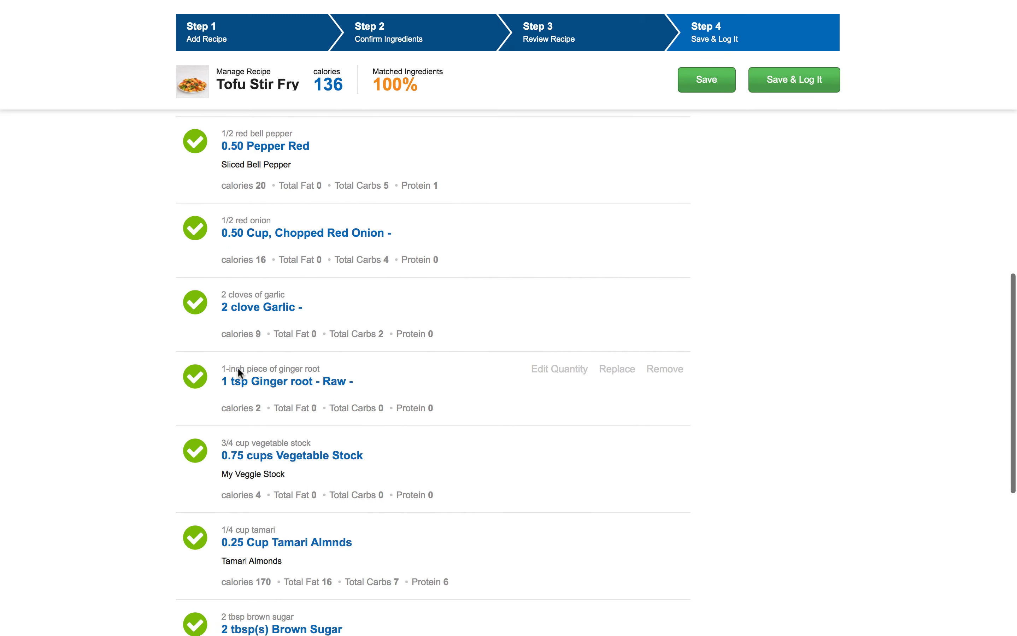
{"action": "scroll", "coordinate": [238, 367], "scroll_direction": "up", "scroll_amount": 5}
{"action": "scroll", "coordinate": [238, 367], "scroll_direction": "up", "scroll_amount": 9}
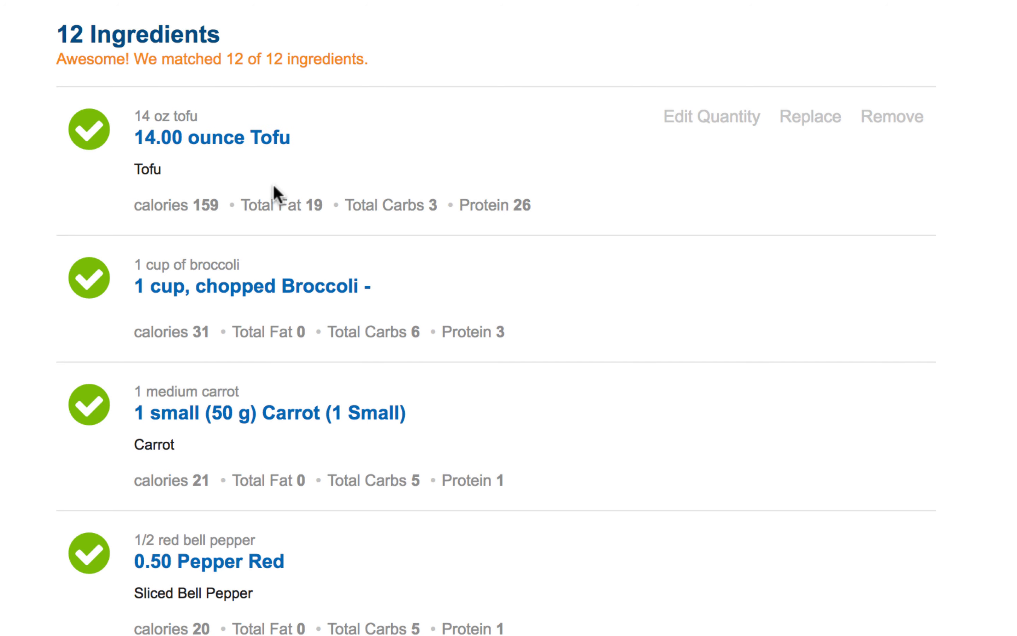
{"action": "scroll", "coordinate": [279, 195], "scroll_direction": "down", "scroll_amount": 3}
{"action": "scroll", "coordinate": [357, 217], "scroll_direction": "down", "scroll_amount": 4}
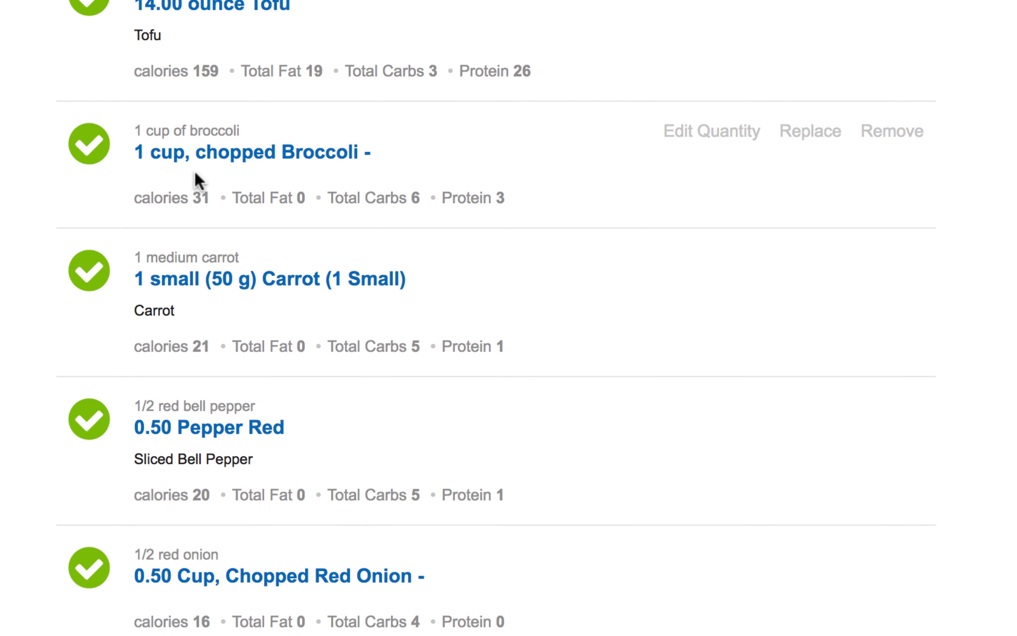
Replace the carrot ingredient's match by searching for "carrot" and choosing the generic Carrots entry with a quantity of 1 and the size "1 medium"
{"action": "scroll", "coordinate": [356, 206], "scroll_direction": "down", "scroll_amount": 3}
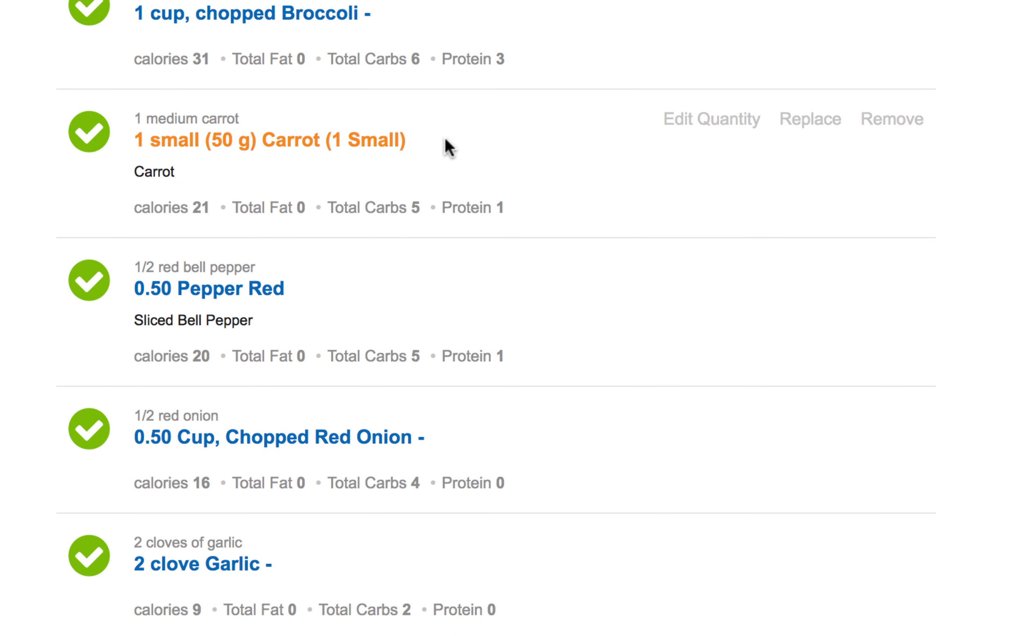
{"action": "left_click", "coordinate": [829, 123]}
{"action": "left_click", "coordinate": [507, 264]}
{"action": "type", "text": "carrot"}
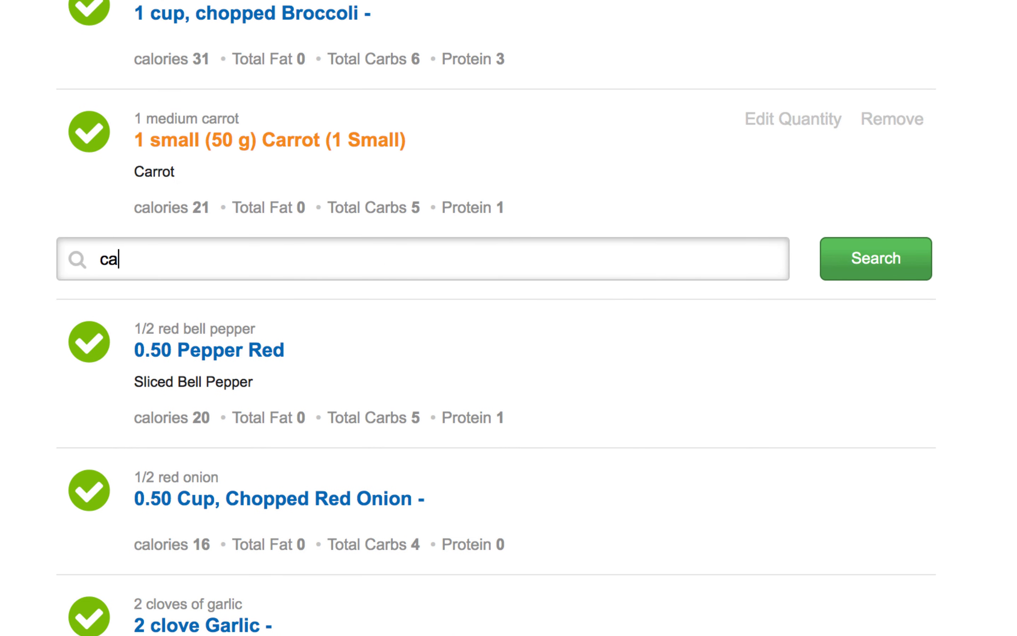
{"action": "key", "text": "BackSpace"}
{"action": "type", "text": "t"}
{"action": "key", "text": "Return"}
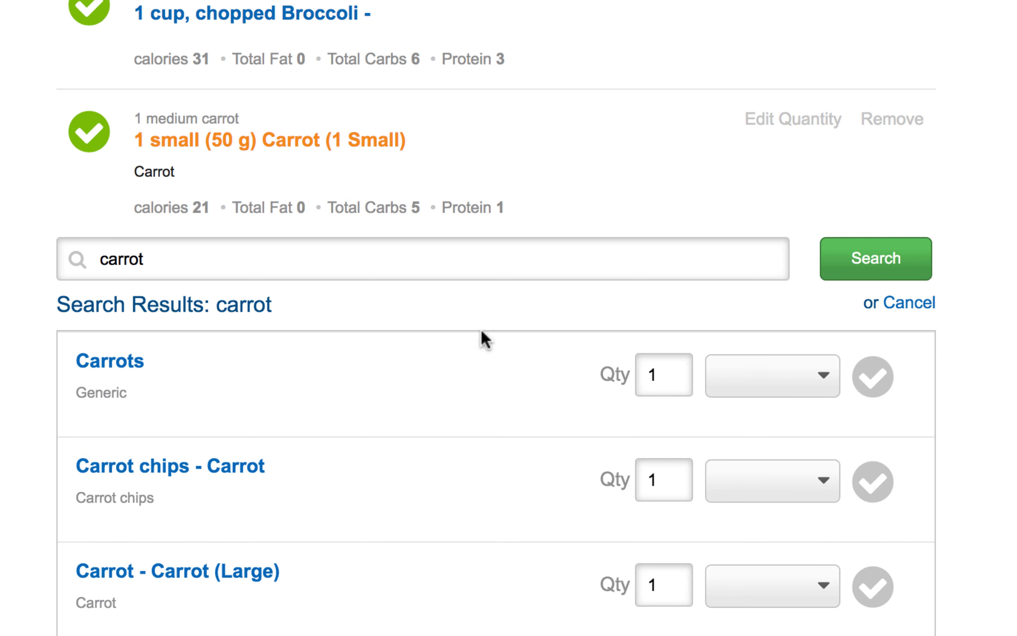
{"action": "left_click", "coordinate": [770, 384]}
{"action": "scroll", "coordinate": [757, 434], "scroll_direction": "down", "scroll_amount": 1}
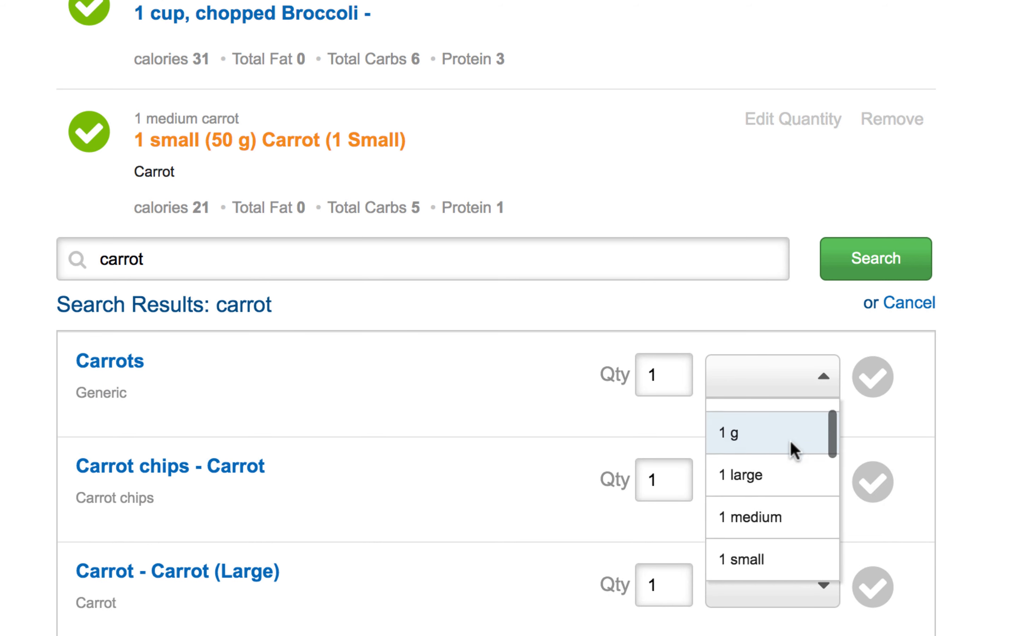
{"action": "left_click", "coordinate": [755, 521]}
{"action": "left_click", "coordinate": [869, 380]}
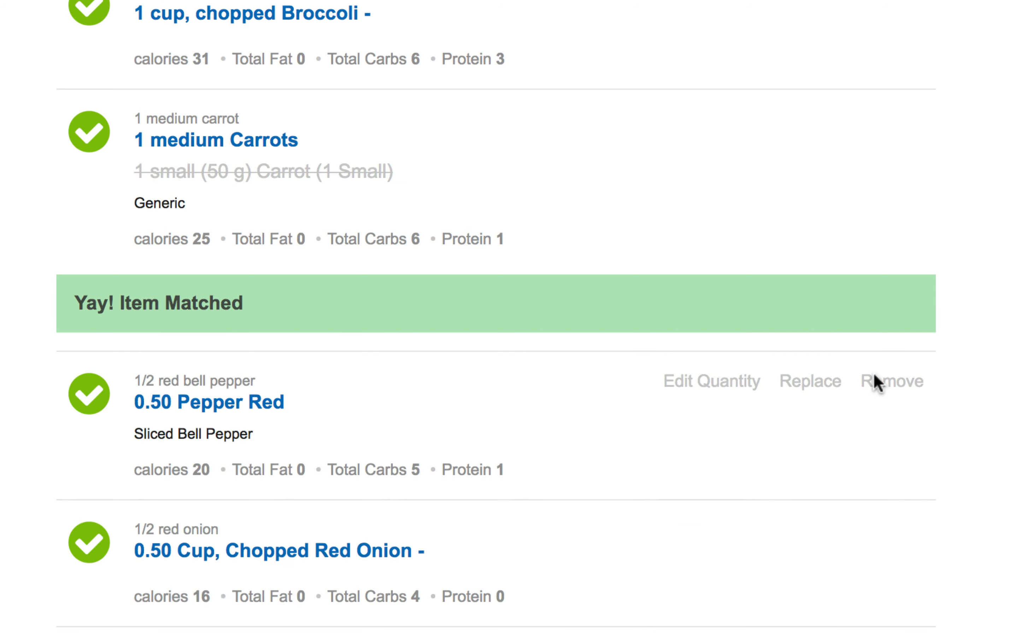
Replace the red onion's match by searching for "onion" and choosing the generic Onion entry with a quantity of .5 and the size "1 medium"
{"action": "scroll", "coordinate": [488, 523], "scroll_direction": "down", "scroll_amount": 1}
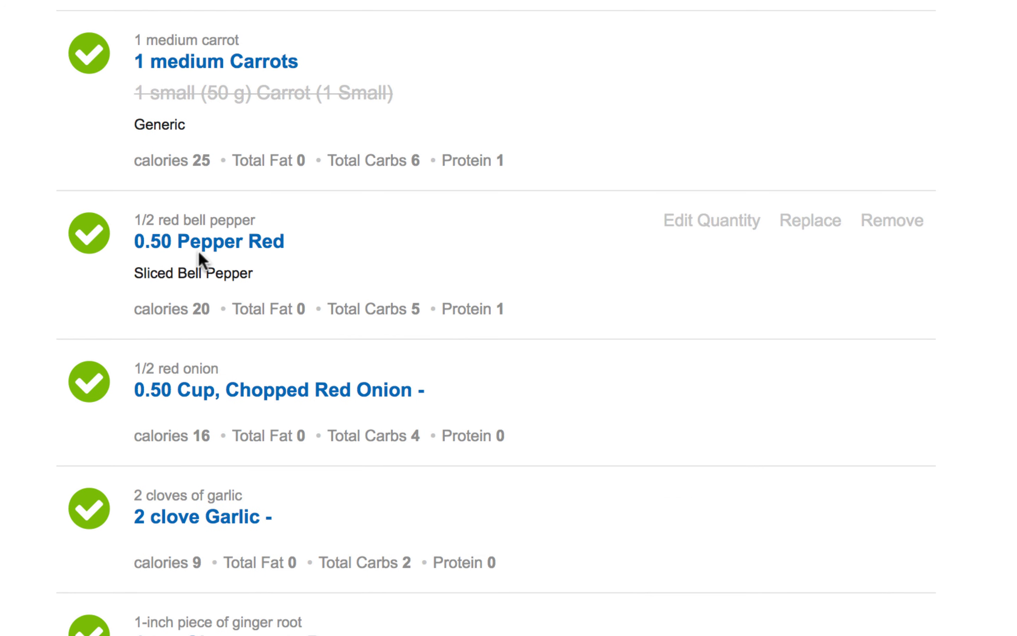
{"action": "scroll", "coordinate": [332, 303], "scroll_direction": "down", "scroll_amount": 5}
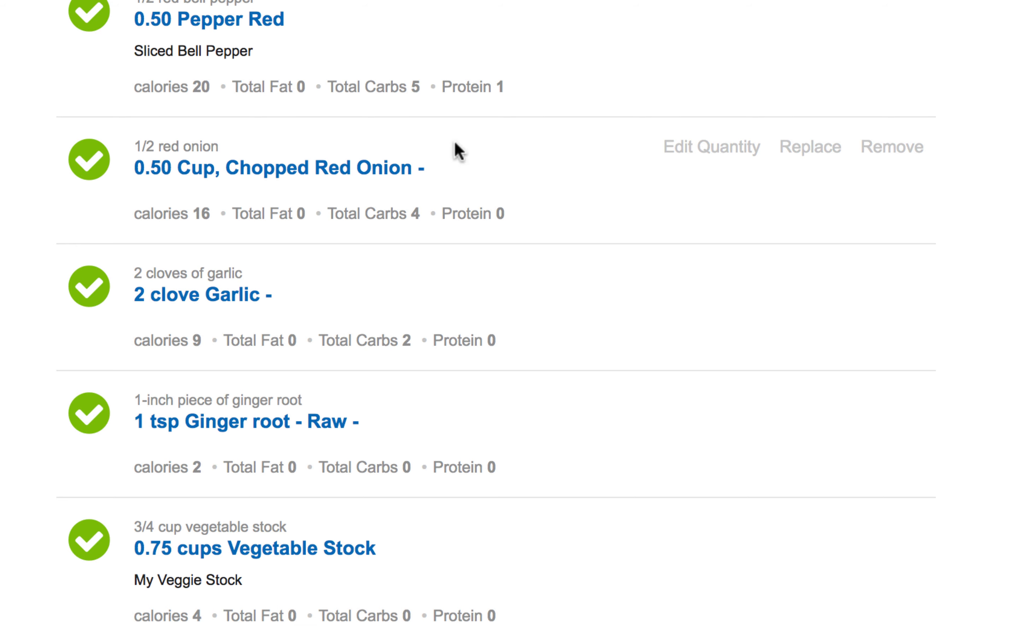
{"action": "left_click", "coordinate": [825, 145]}
{"action": "left_click", "coordinate": [606, 269]}
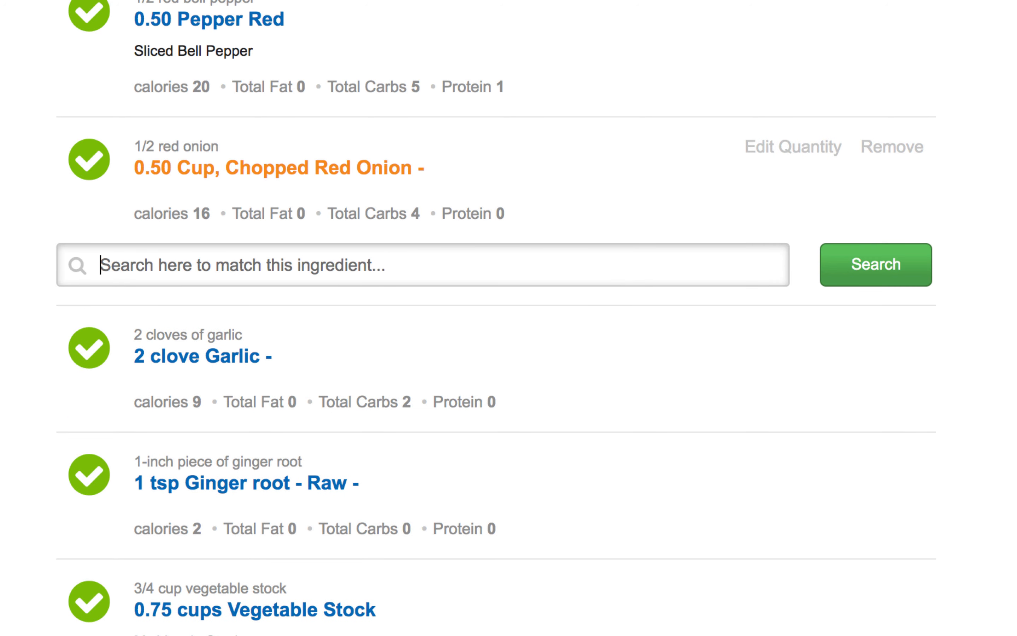
{"action": "type", "text": "onion"}
{"action": "key", "text": "Return"}
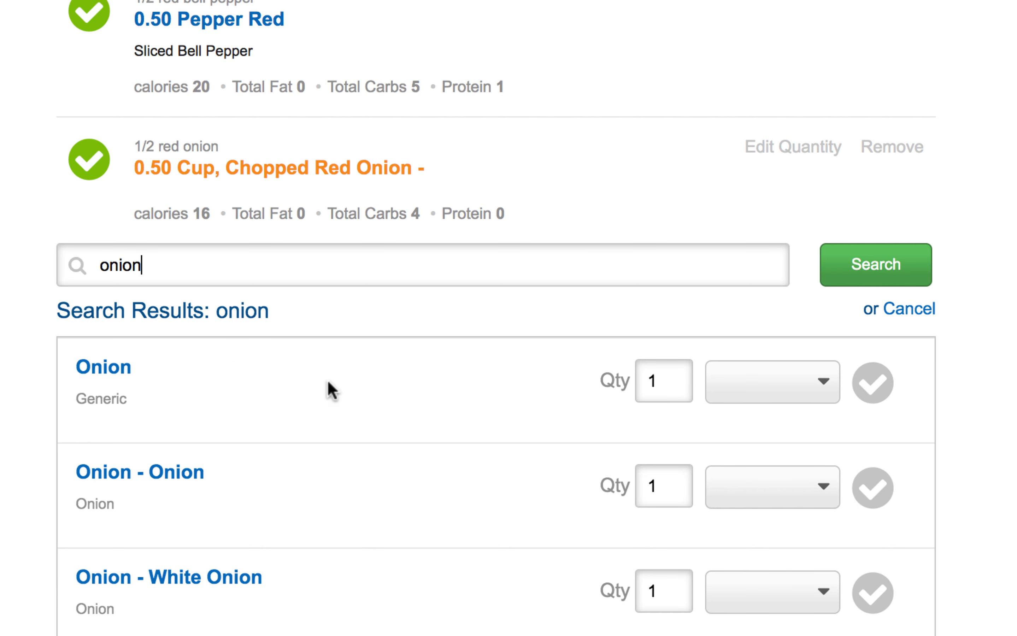
{"action": "left_click", "coordinate": [768, 395]}
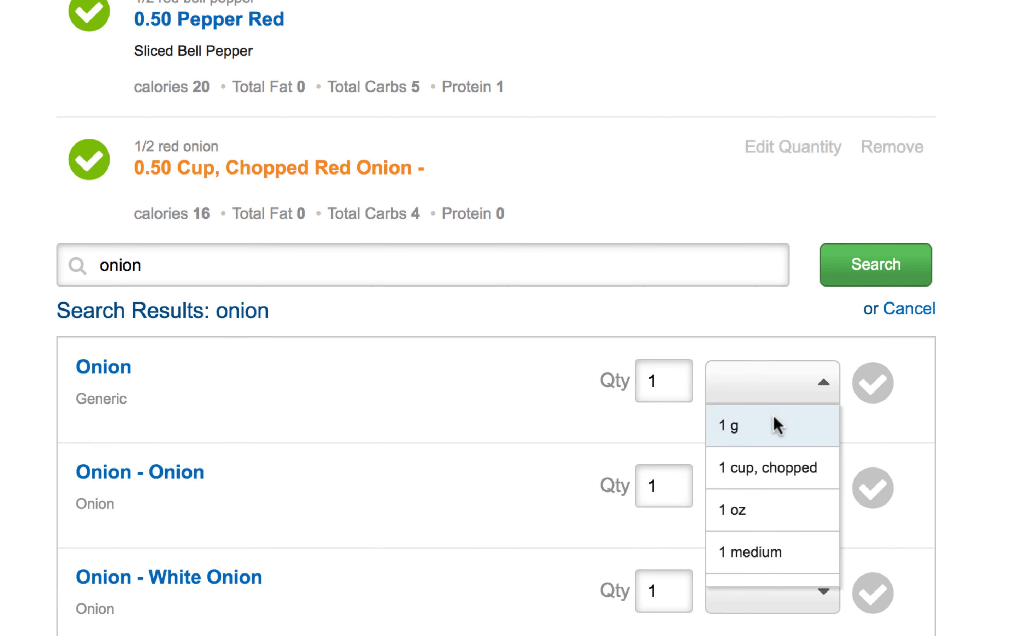
{"action": "left_click", "coordinate": [715, 550]}
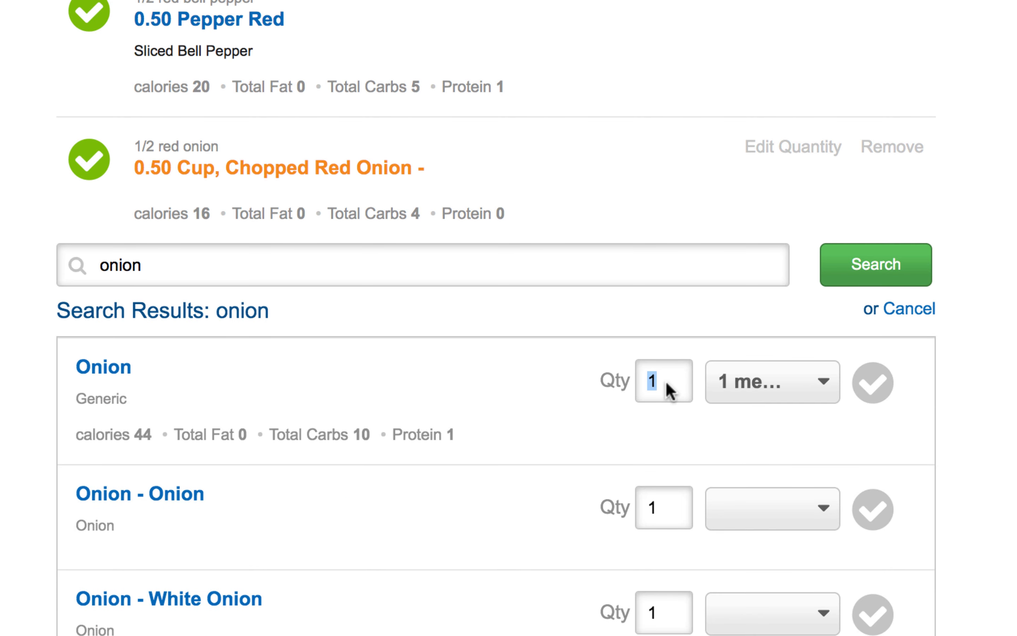
{"action": "key", "text": "BackSpace"}
{"action": "type", "text": ".5"}
{"action": "left_click", "coordinate": [876, 384]}
{"action": "scroll", "coordinate": [266, 179], "scroll_direction": "down", "scroll_amount": 8}
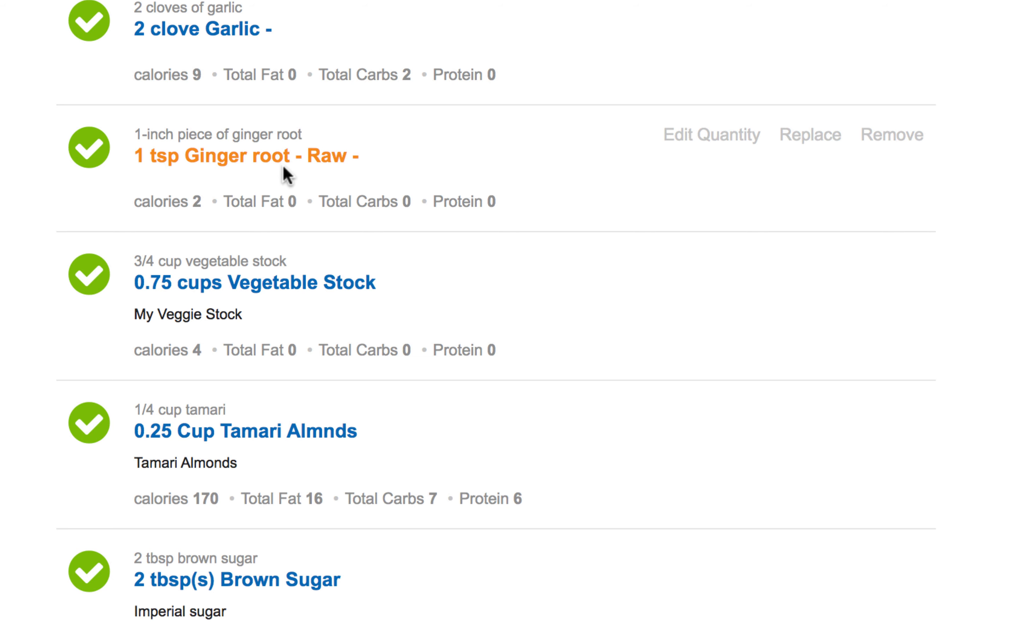
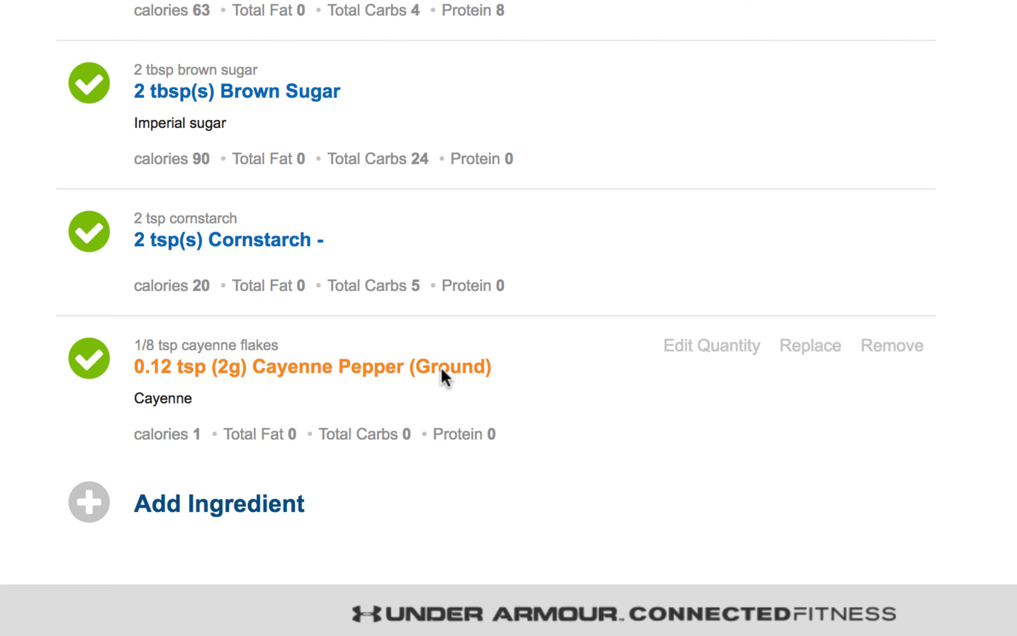
Set the Tofu Stir Fry recipe's servings to 2
{"action": "scroll", "coordinate": [505, 387], "scroll_direction": "up", "scroll_amount": 20}
{"action": "scroll", "coordinate": [467, 395], "scroll_direction": "down", "scroll_amount": 2}
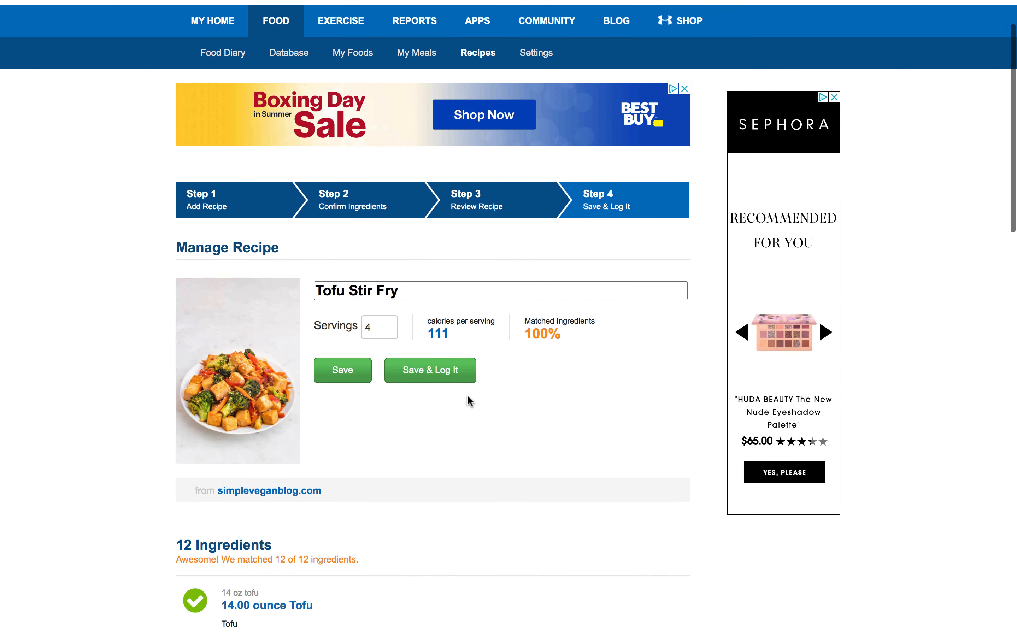
{"action": "scroll", "coordinate": [468, 397], "scroll_direction": "down", "scroll_amount": 5}
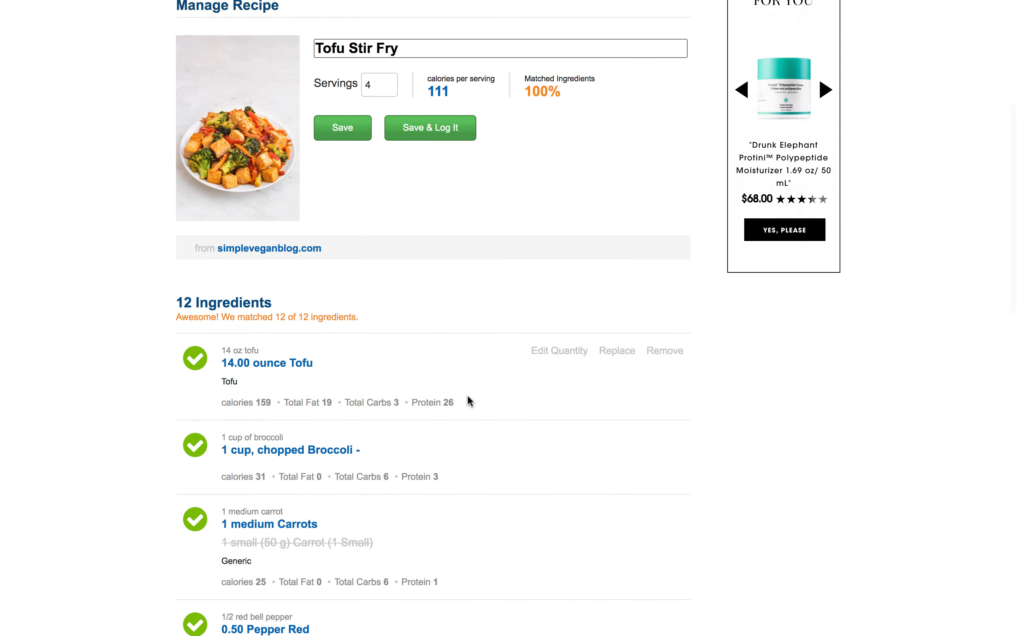
{"action": "scroll", "coordinate": [467, 394], "scroll_direction": "down", "scroll_amount": 1}
{"action": "scroll", "coordinate": [467, 394], "scroll_direction": "up", "scroll_amount": 2}
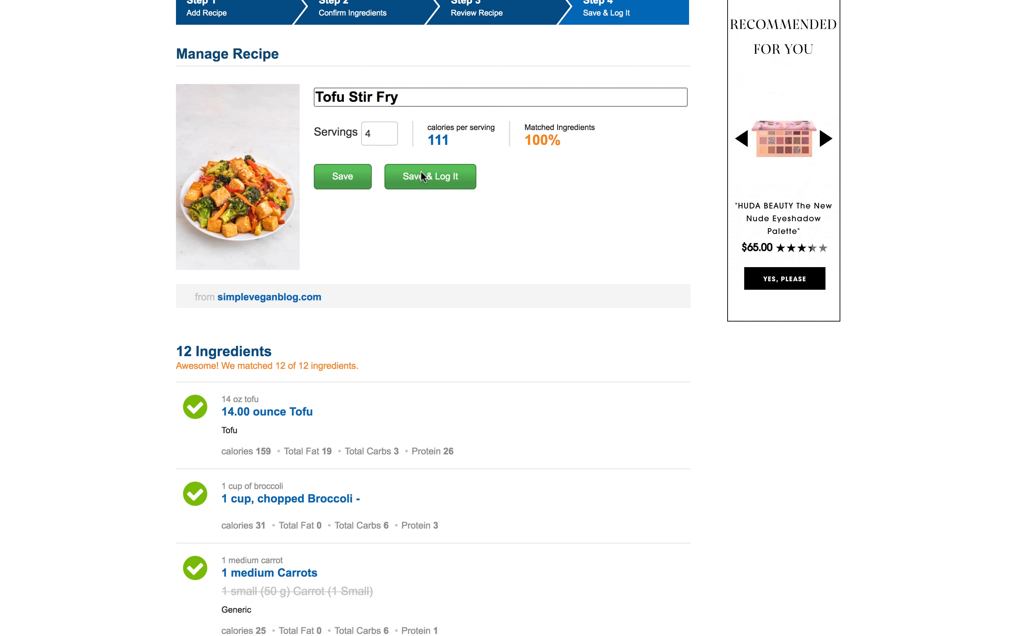
{"action": "left_click", "coordinate": [389, 136]}
{"action": "left_click", "coordinate": [388, 137]}
Start replacing the 14 oz tofu ingredient's match and search for "firm tofu"
{"action": "scroll", "coordinate": [403, 318], "scroll_direction": "down", "scroll_amount": 5}
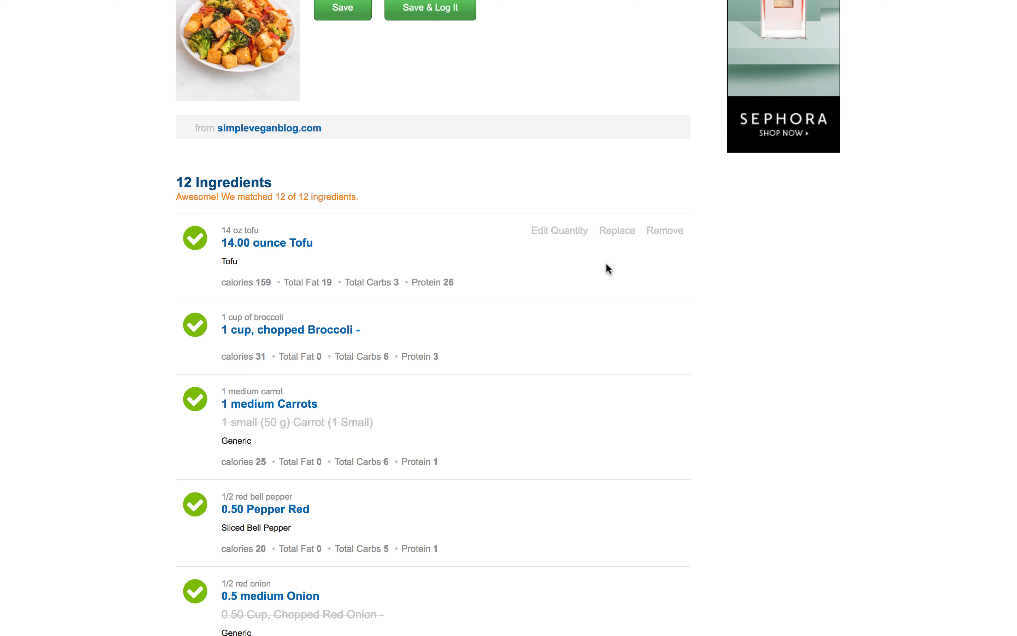
{"action": "left_click", "coordinate": [625, 231]}
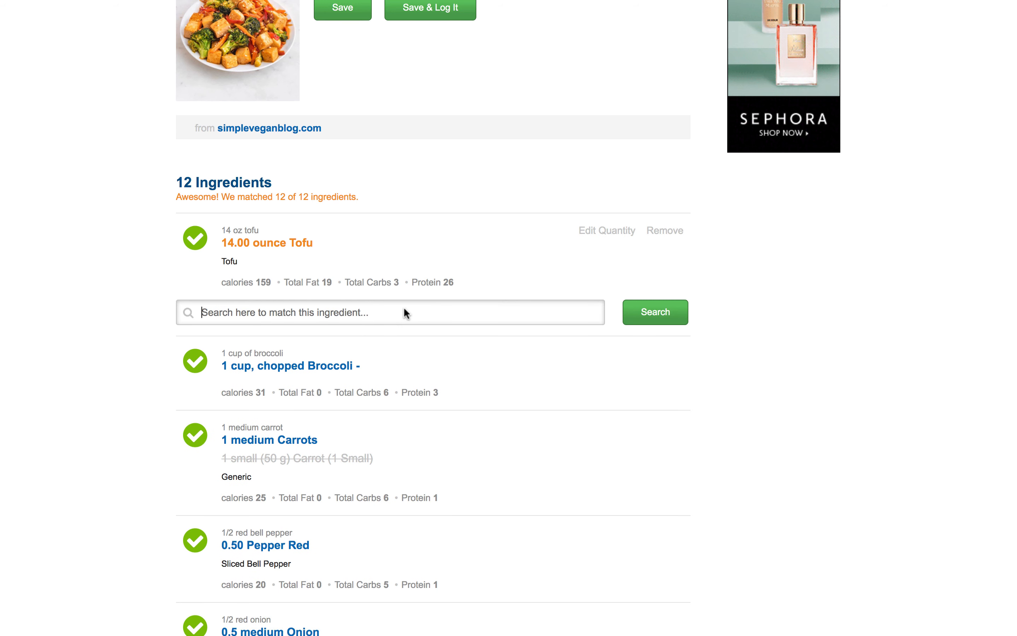
{"action": "type", "text": "firm tofu"}
{"action": "key", "text": "Return"}
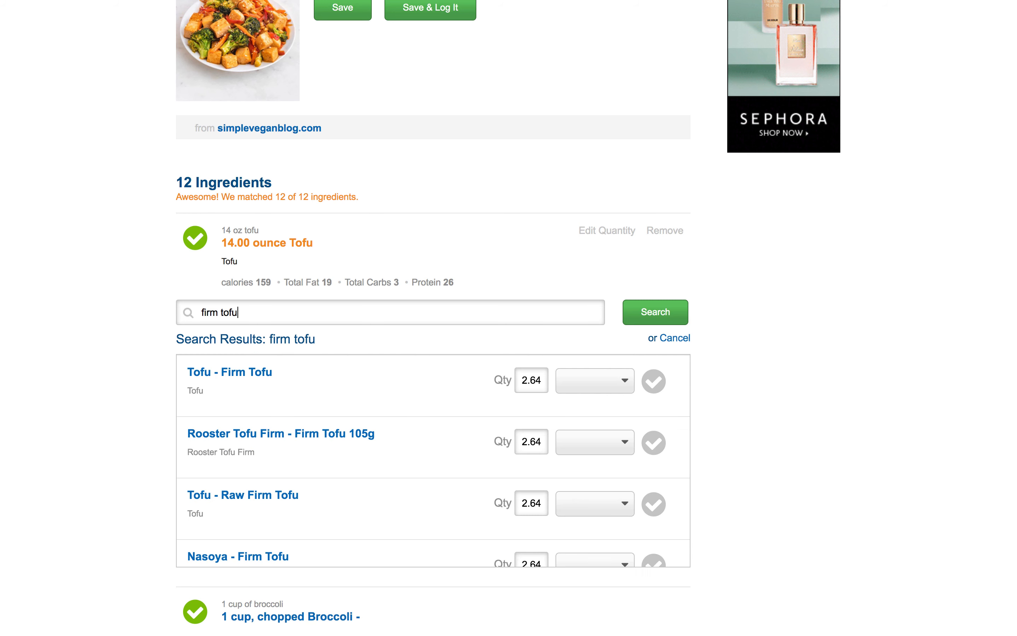
Give the "Tofu - Firm Tofu" result the size "1 ounce" and a quantity of 14
{"action": "left_click", "coordinate": [581, 380]}
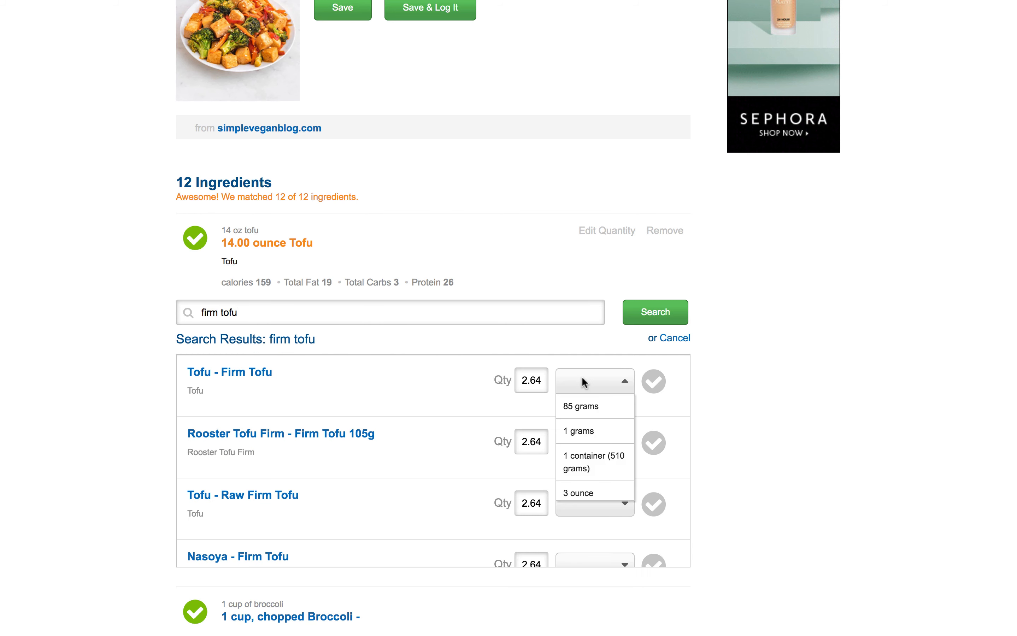
{"action": "scroll", "coordinate": [593, 424], "scroll_direction": "down", "scroll_amount": 3}
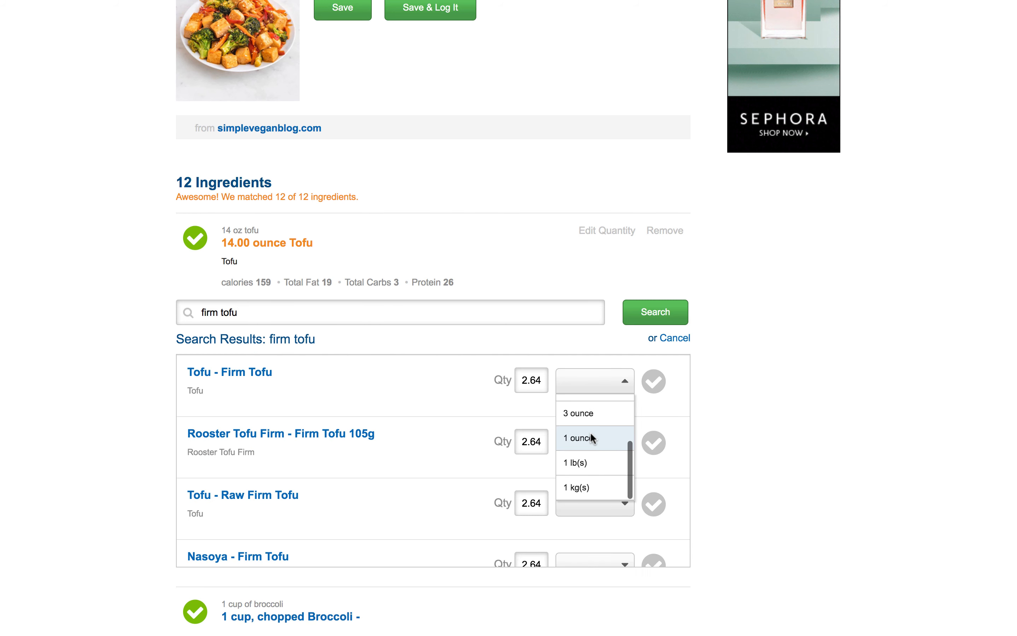
{"action": "left_click", "coordinate": [592, 434]}
{"action": "double_click", "coordinate": [531, 380]}
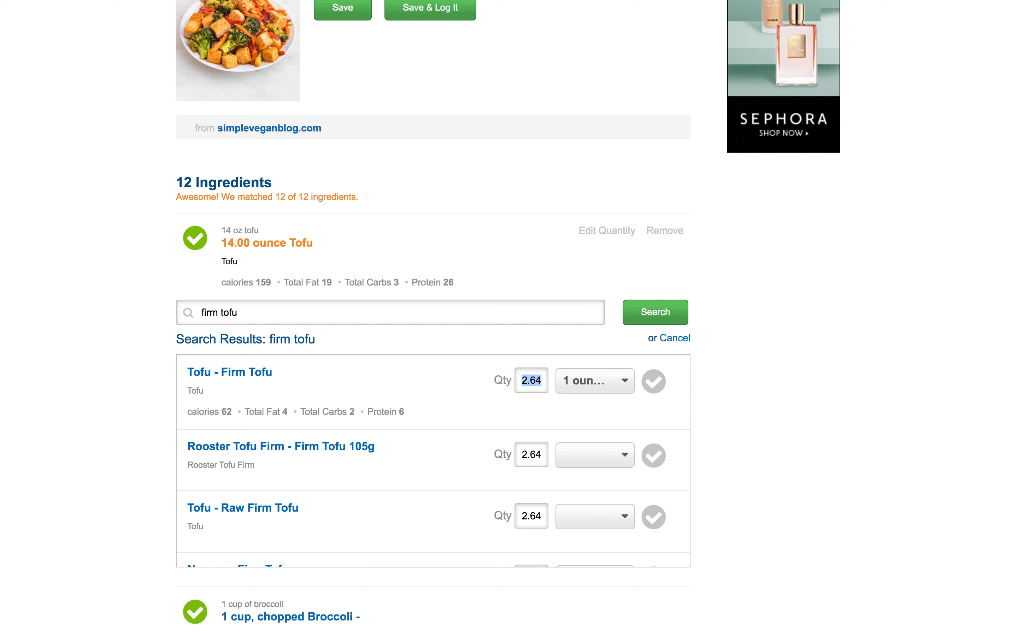
{"action": "type", "text": "14"}
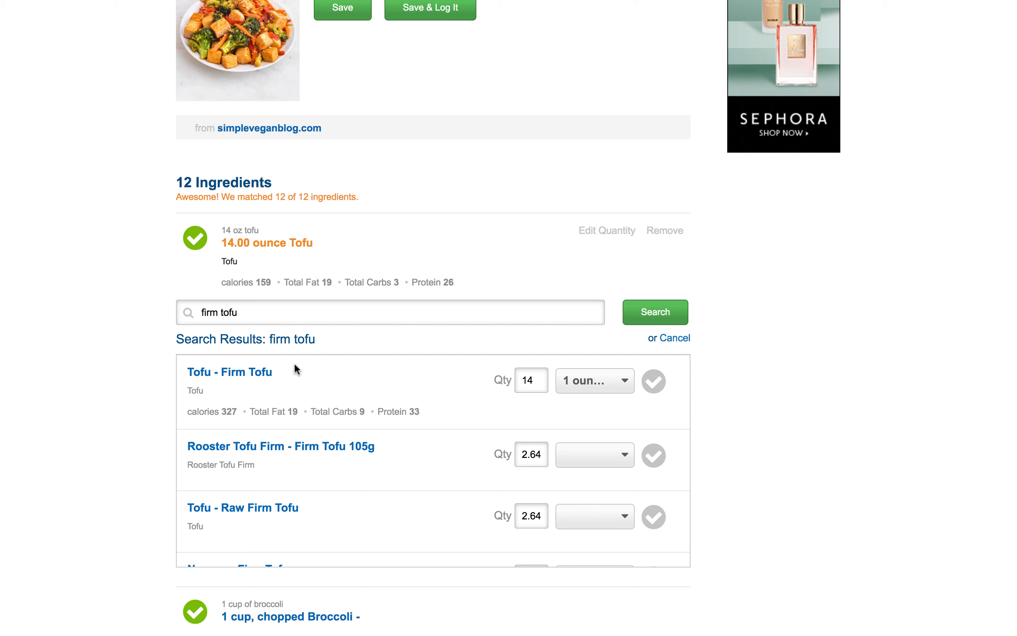
Give the "Tofu - Raw Firm Tofu" result the size "1 ounce" and a quantity of 14 for comparison
{"action": "scroll", "coordinate": [293, 475], "scroll_direction": "down", "scroll_amount": 3}
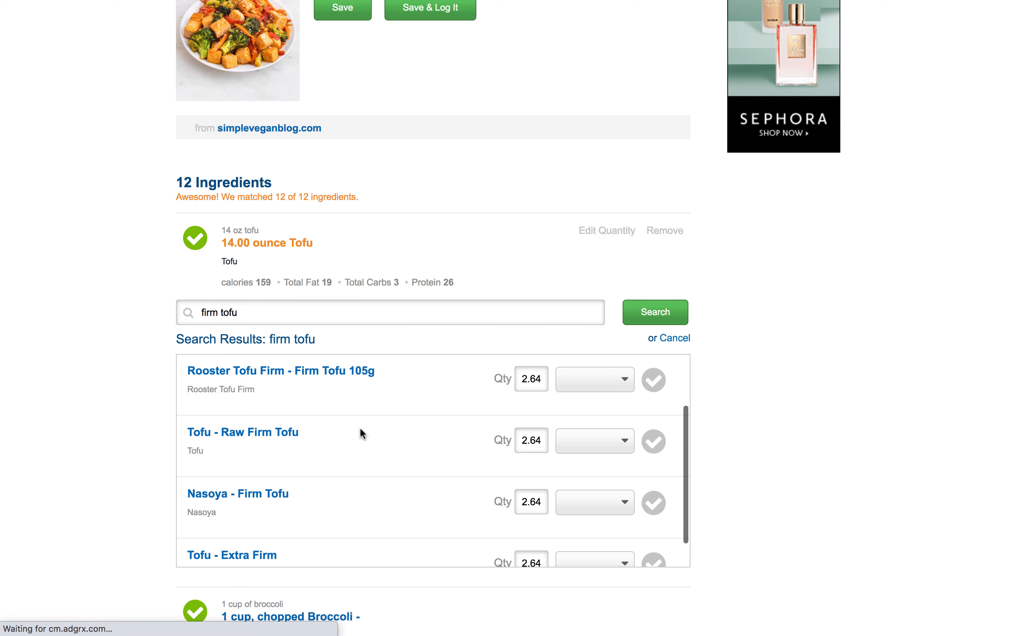
{"action": "left_click", "coordinate": [586, 447]}
{"action": "scroll", "coordinate": [594, 496], "scroll_direction": "down", "scroll_amount": 5}
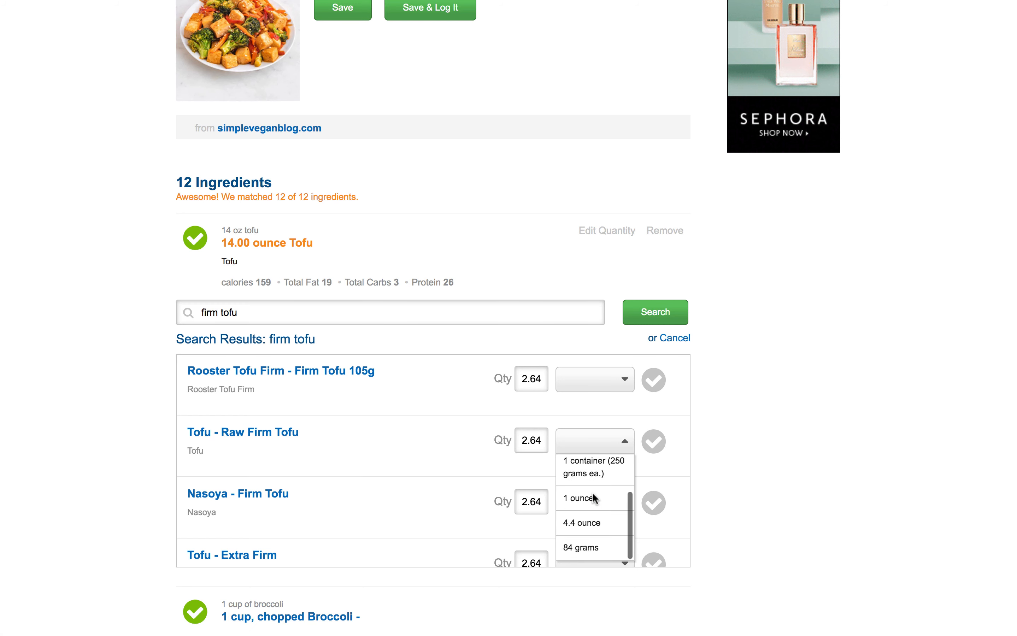
{"action": "left_click", "coordinate": [588, 483]}
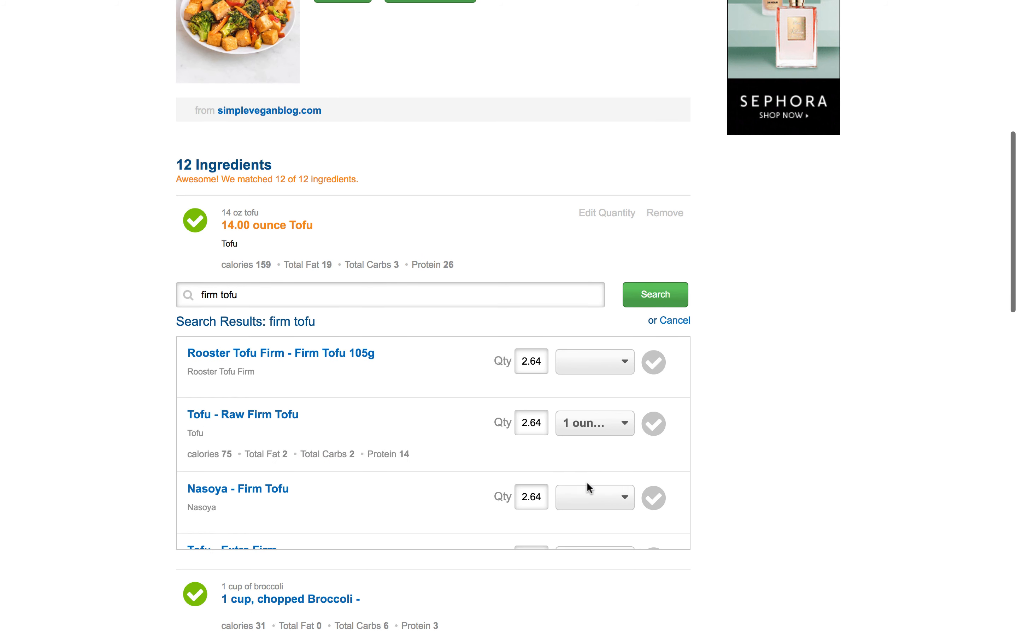
{"action": "double_click", "coordinate": [529, 426]}
{"action": "type", "text": "14"}
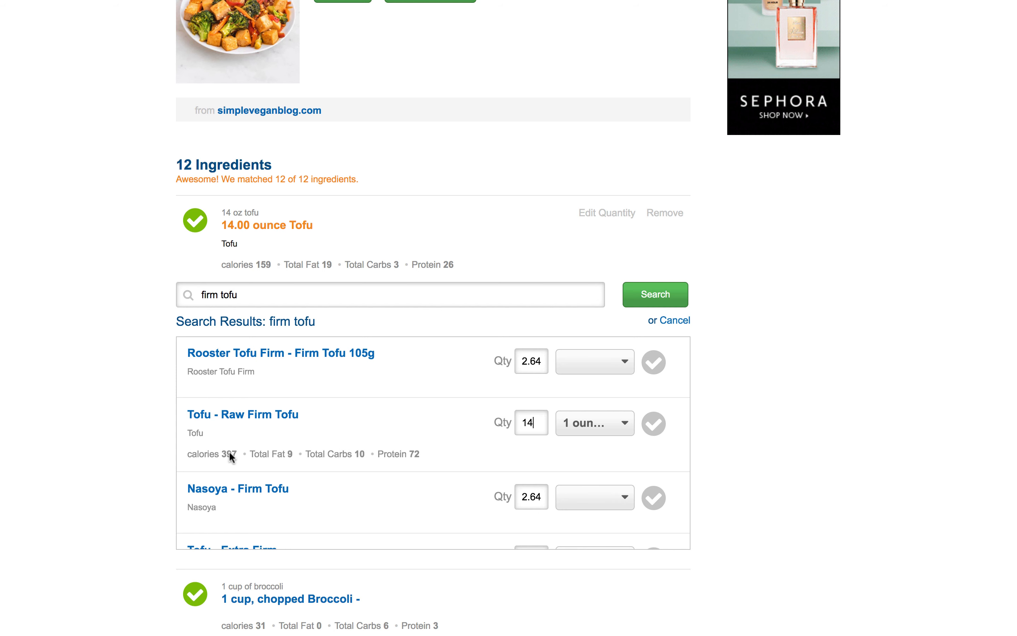
Compare the calories of the firm tofu results with the current tofu match and check the recipe's calories per serving
{"action": "scroll", "coordinate": [229, 452], "scroll_direction": "up", "scroll_amount": 3}
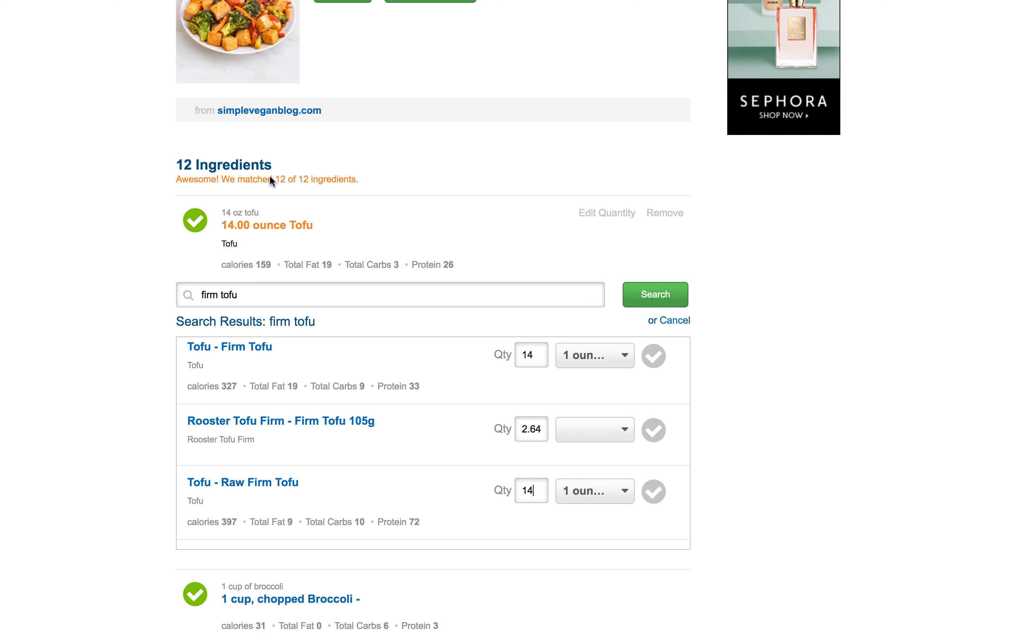
{"action": "scroll", "coordinate": [290, 265], "scroll_direction": "up", "scroll_amount": 2}
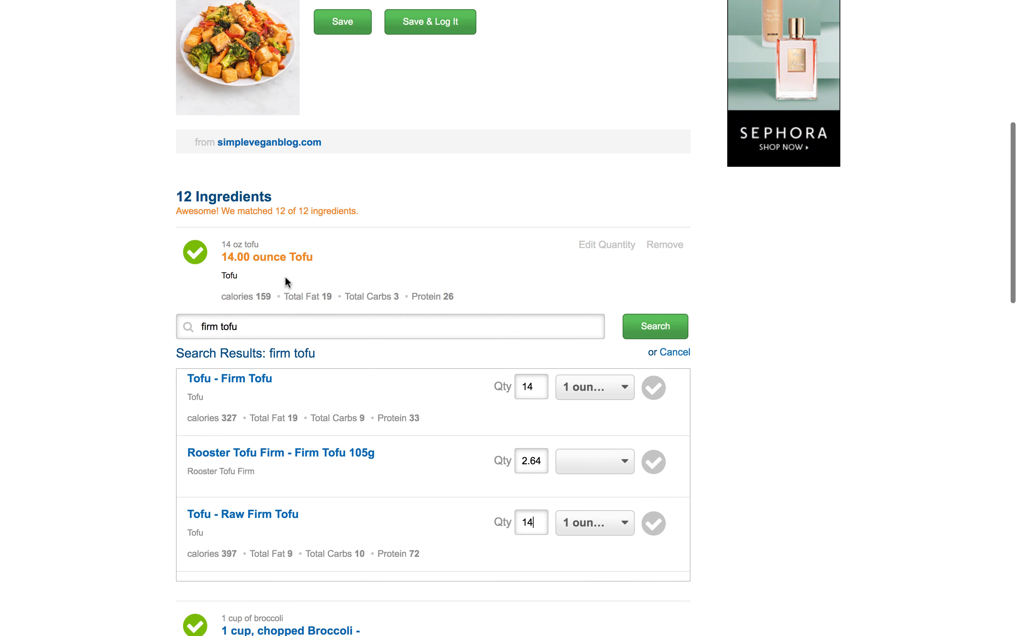
{"action": "scroll", "coordinate": [282, 208], "scroll_direction": "up", "scroll_amount": 5}
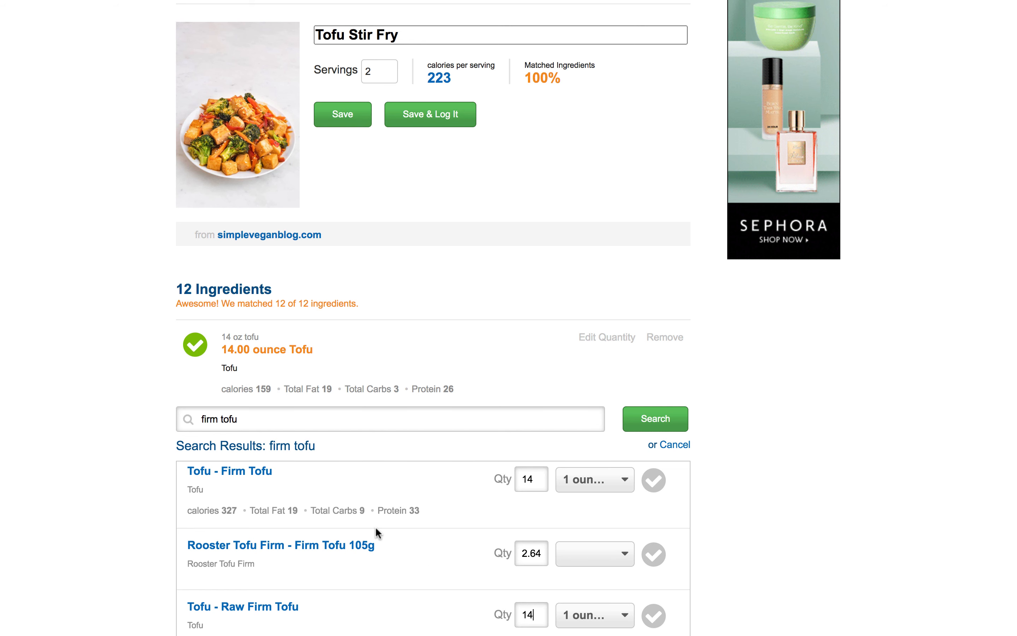
{"action": "scroll", "coordinate": [153, 468], "scroll_direction": "down", "scroll_amount": 2}
{"action": "scroll", "coordinate": [153, 468], "scroll_direction": "up", "scroll_amount": 2}
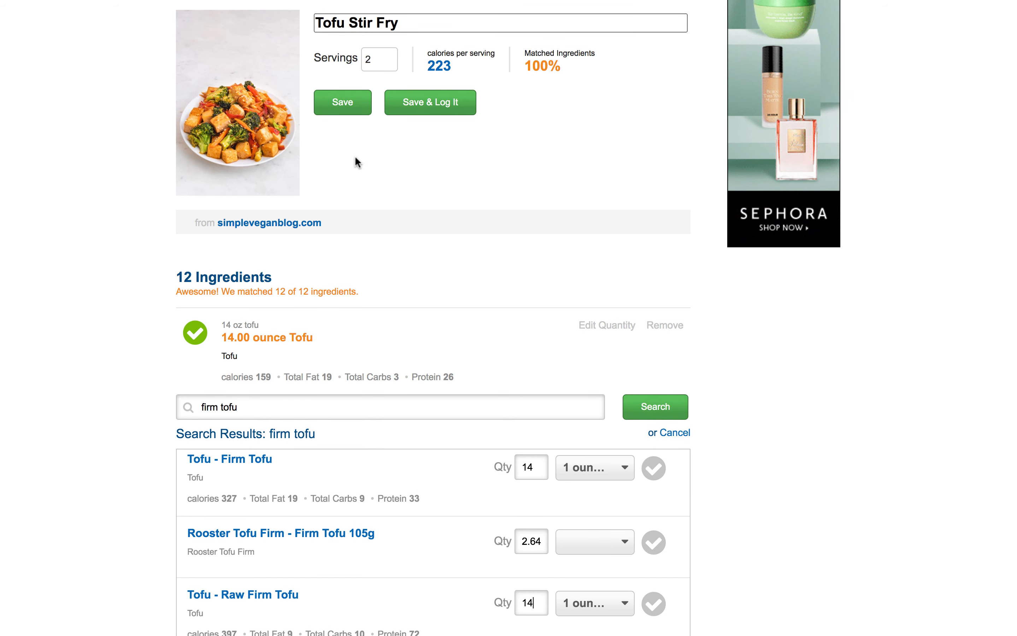
{"action": "scroll", "coordinate": [404, 265], "scroll_direction": "up", "scroll_amount": 2}
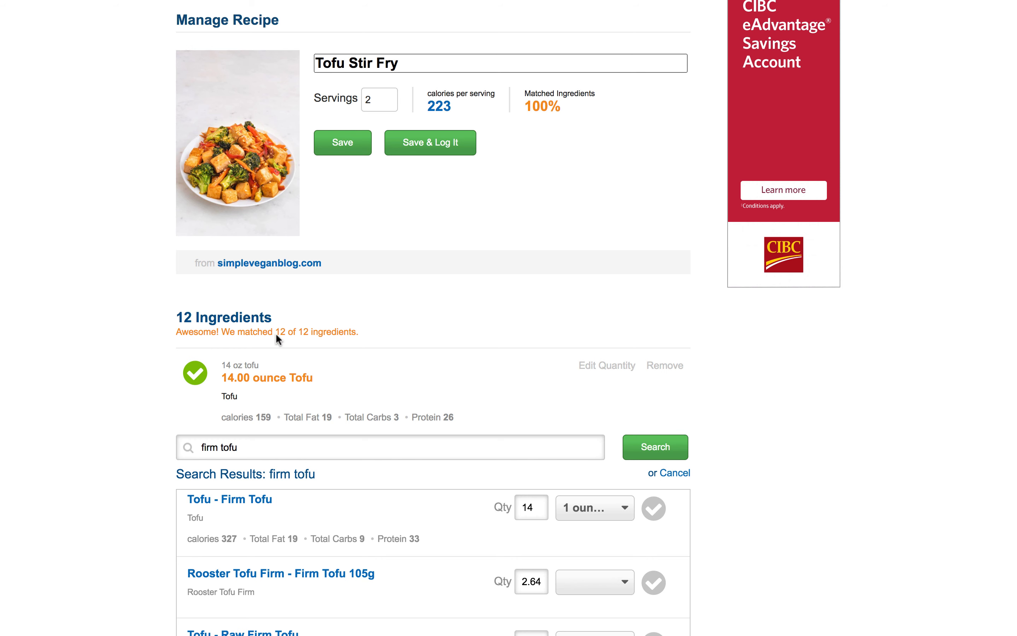
{"action": "scroll", "coordinate": [141, 384], "scroll_direction": "down", "scroll_amount": 2}
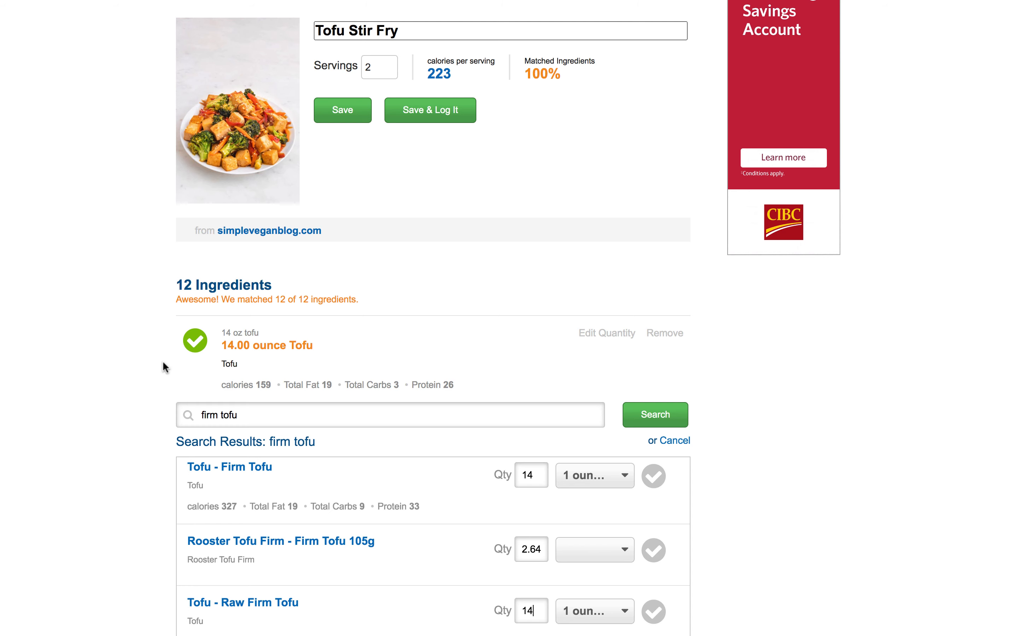
{"action": "scroll", "coordinate": [163, 363], "scroll_direction": "down", "scroll_amount": 3}
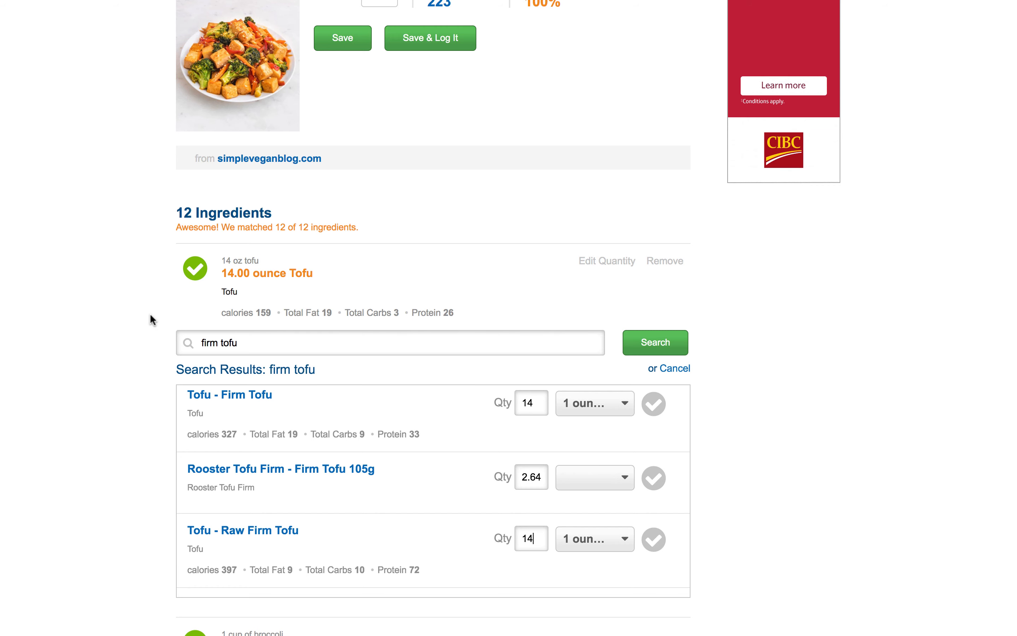
{"action": "scroll", "coordinate": [179, 306], "scroll_direction": "up", "scroll_amount": 1}
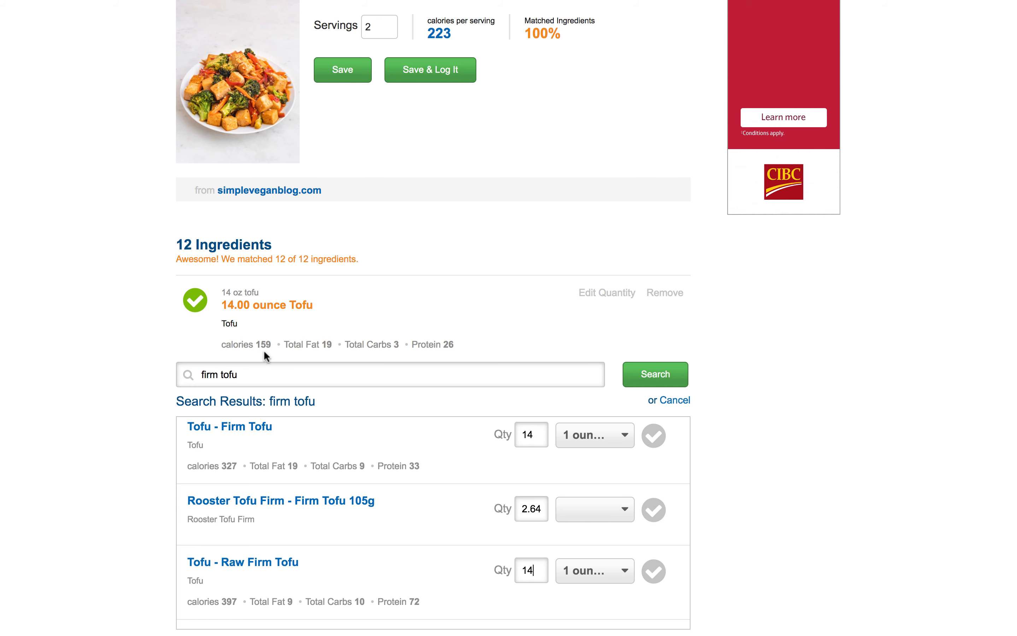
{"action": "scroll", "coordinate": [153, 406], "scroll_direction": "down", "scroll_amount": 2}
{"action": "scroll", "coordinate": [245, 461], "scroll_direction": "down", "scroll_amount": 1}
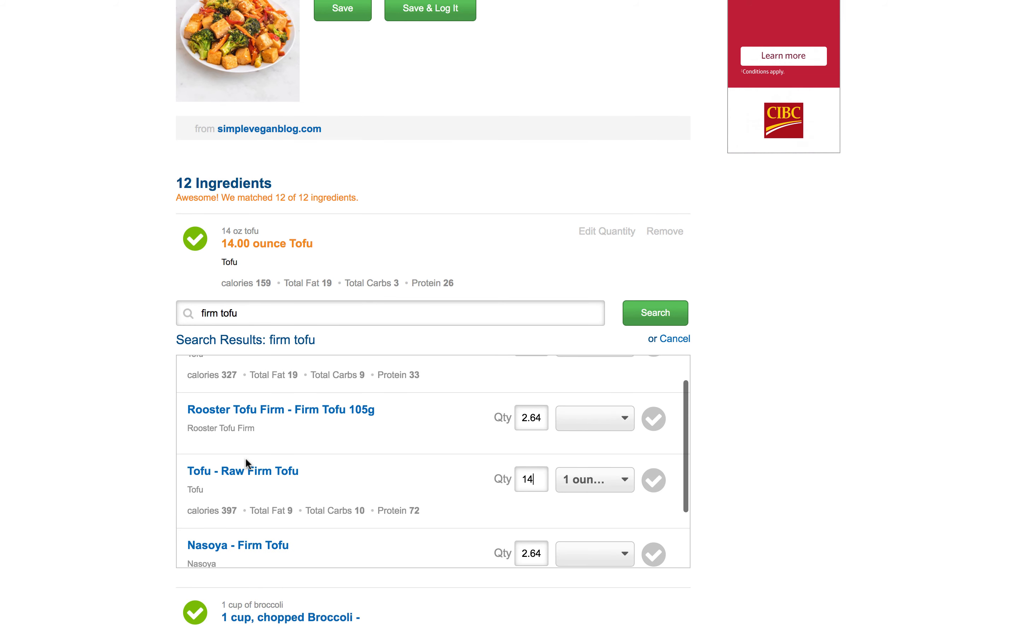
{"action": "scroll", "coordinate": [243, 472], "scroll_direction": "down", "scroll_amount": 1}
{"action": "scroll", "coordinate": [283, 446], "scroll_direction": "up", "scroll_amount": 2}
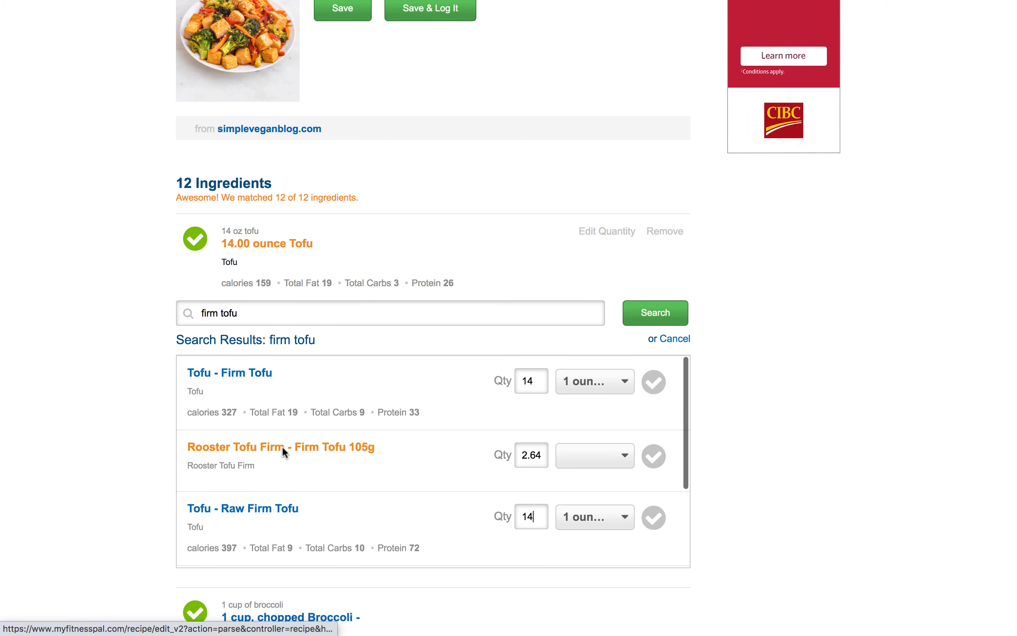
{"action": "scroll", "coordinate": [356, 482], "scroll_direction": "down", "scroll_amount": 3}
{"action": "scroll", "coordinate": [306, 460], "scroll_direction": "down", "scroll_amount": 1}
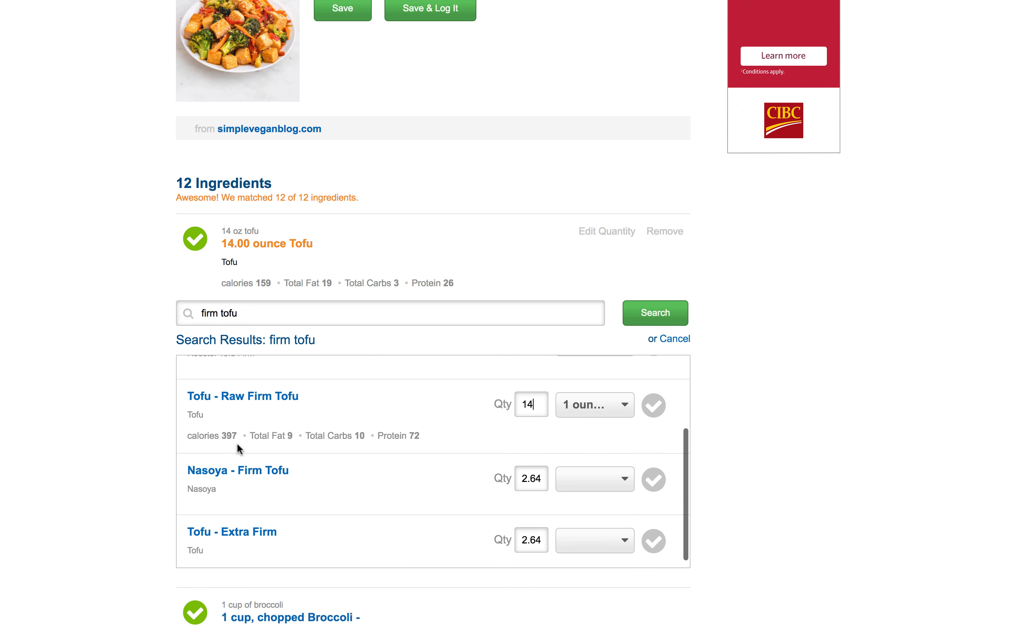
{"action": "scroll", "coordinate": [297, 464], "scroll_direction": "down", "scroll_amount": 2}
{"action": "scroll", "coordinate": [311, 464], "scroll_direction": "down", "scroll_amount": 3}
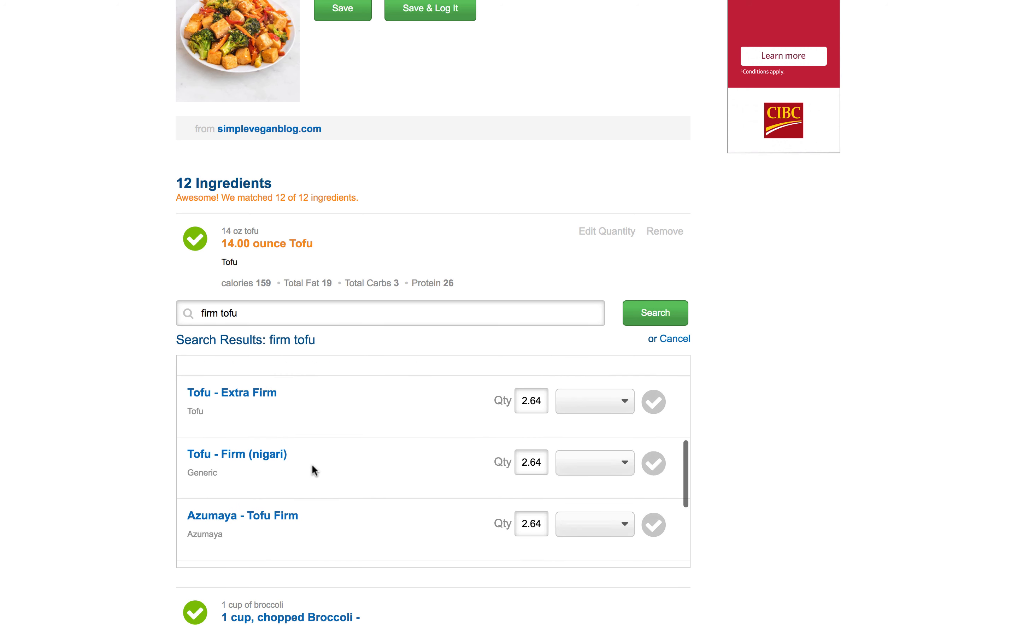
{"action": "scroll", "coordinate": [311, 464], "scroll_direction": "up", "scroll_amount": 4}
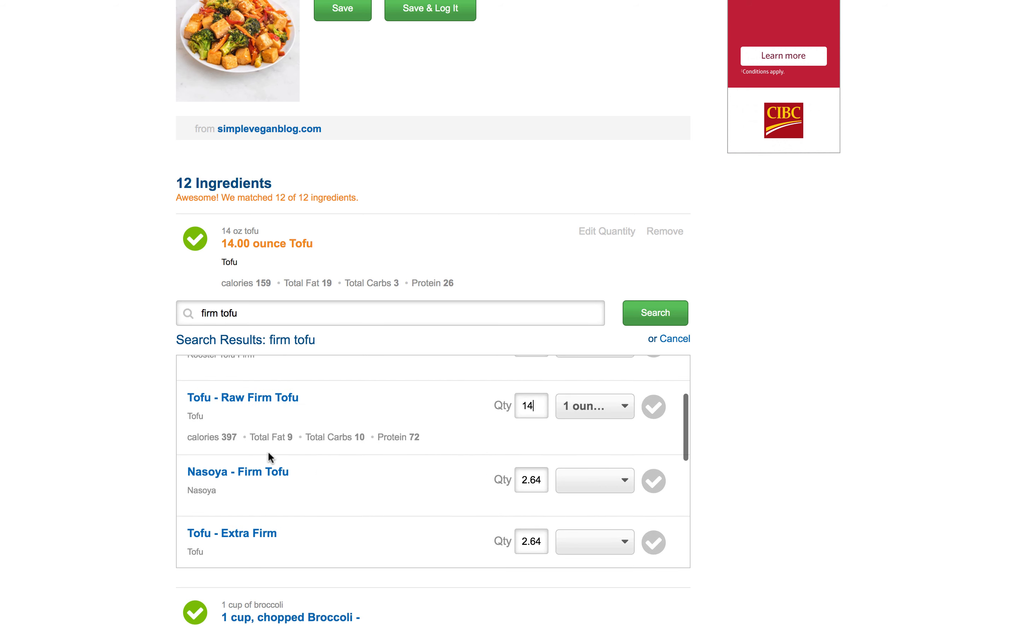
{"action": "scroll", "coordinate": [269, 437], "scroll_direction": "up", "scroll_amount": 2}
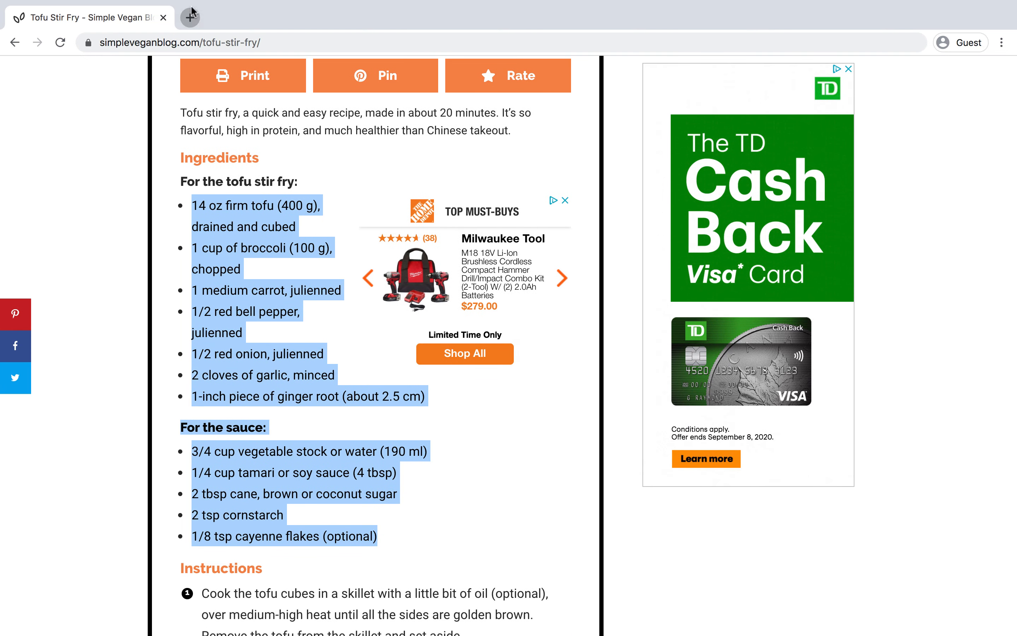
Search Google for "firm tofu calories" in a new browser tab
{"action": "left_click", "coordinate": [191, 9]}
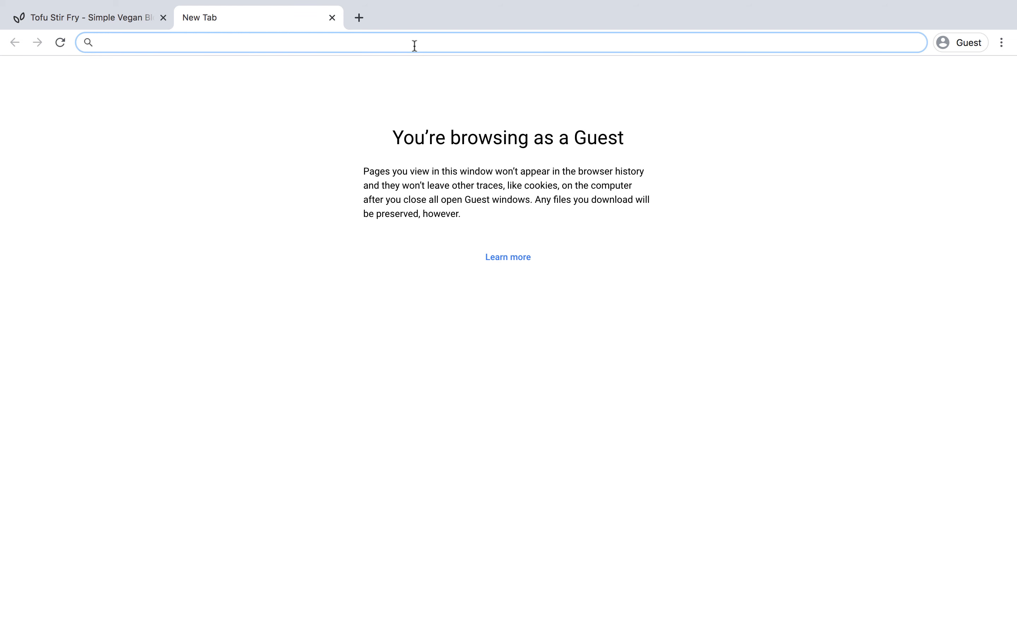
{"action": "type", "text": "firm tofu."}
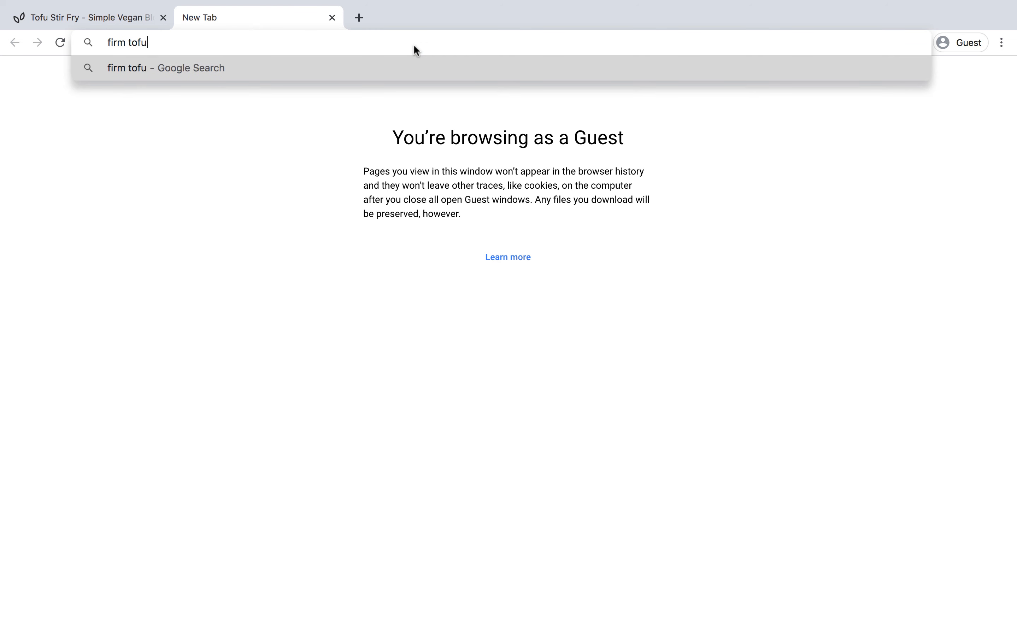
{"action": "key", "text": "BackSpace"}
{"action": "key", "text": "BackSpace"}
{"action": "type", "text": "calories"}
{"action": "key", "text": "Return"}
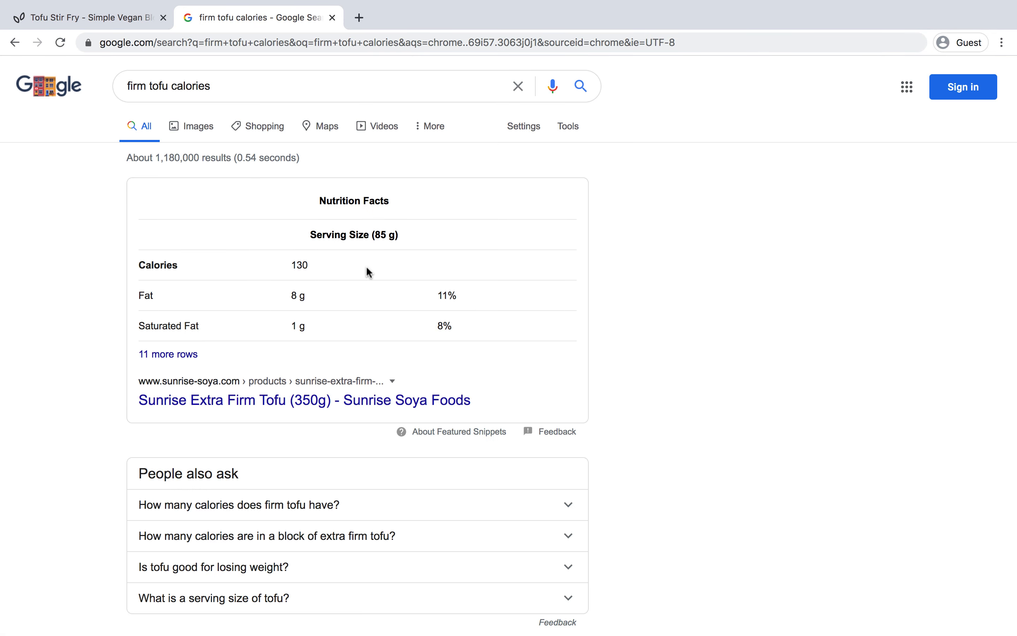
Check the full nutrition table for Sunrise Extra Firm Tofu, and refine the web search to "firm tofu calories per oz"
{"action": "left_click", "coordinate": [176, 358]}
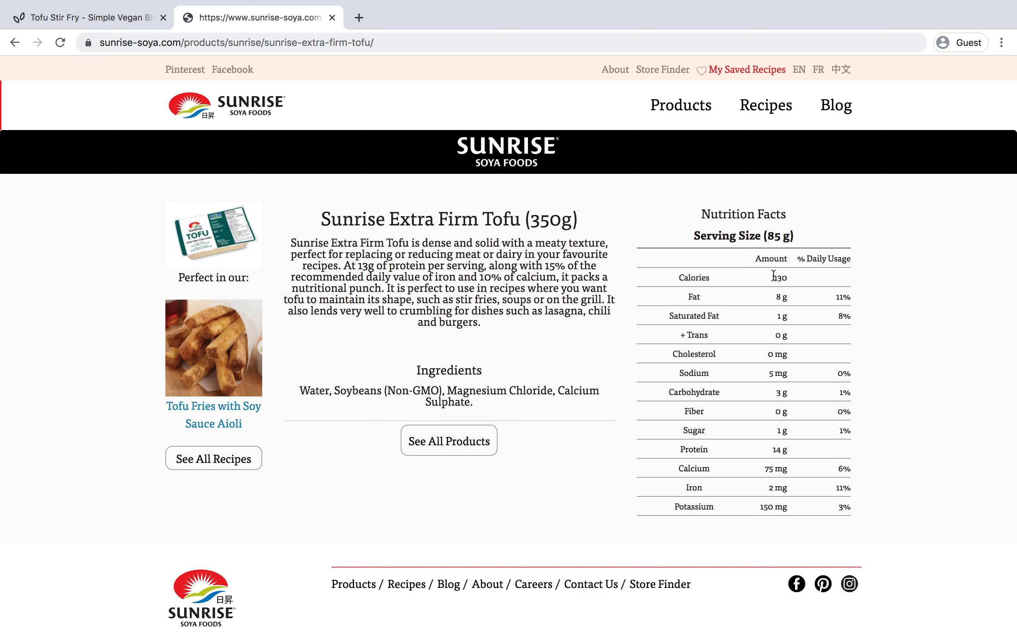
{"action": "left_click", "coordinate": [11, 42]}
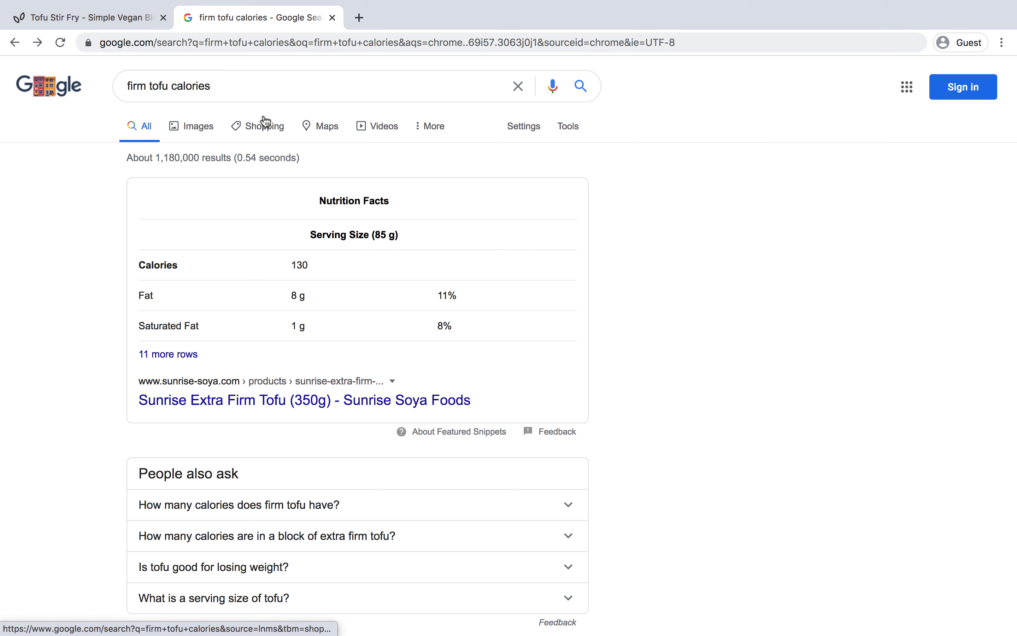
{"action": "left_click", "coordinate": [243, 84]}
{"action": "type", "text": "per oz"}
{"action": "key", "text": "Return"}
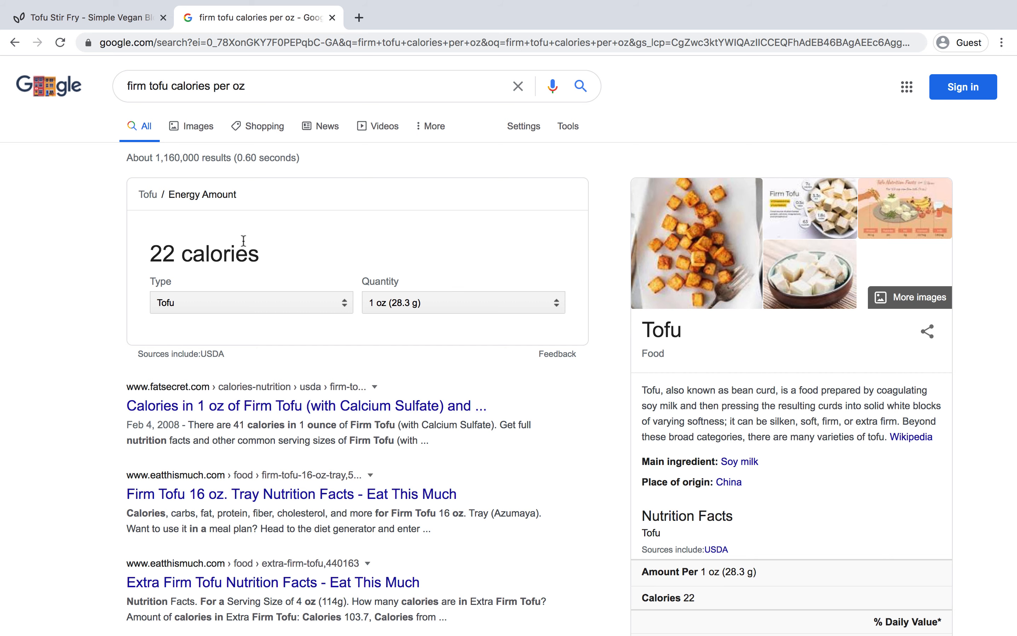
Examine the search results and the tofu nutrition facts for the calories in 1 oz (28.3 g)
{"action": "scroll", "coordinate": [606, 442], "scroll_direction": "down", "scroll_amount": 5}
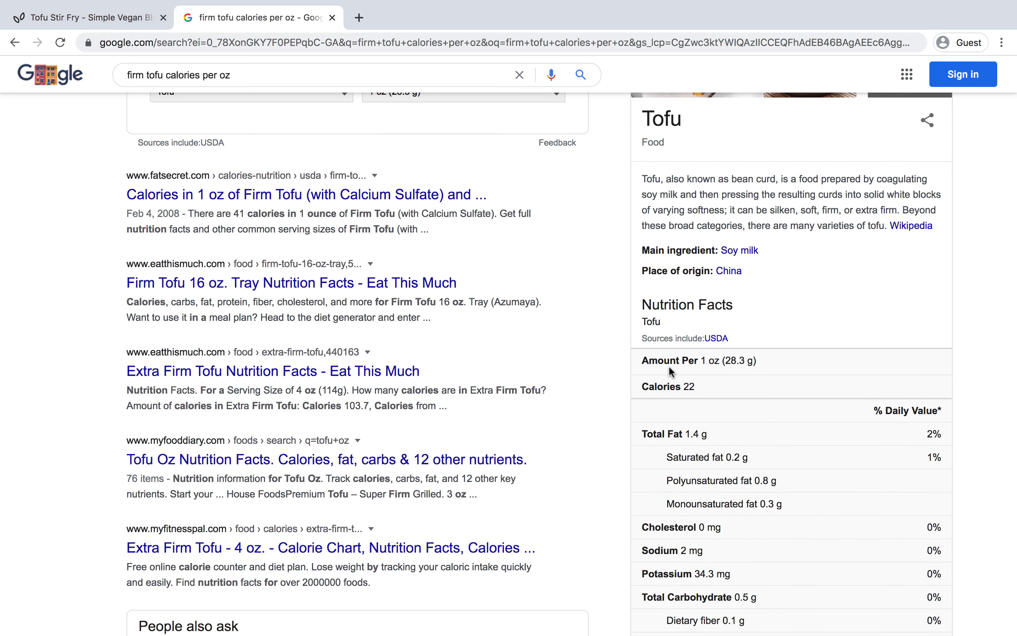
{"action": "scroll", "coordinate": [685, 353], "scroll_direction": "up", "scroll_amount": 2}
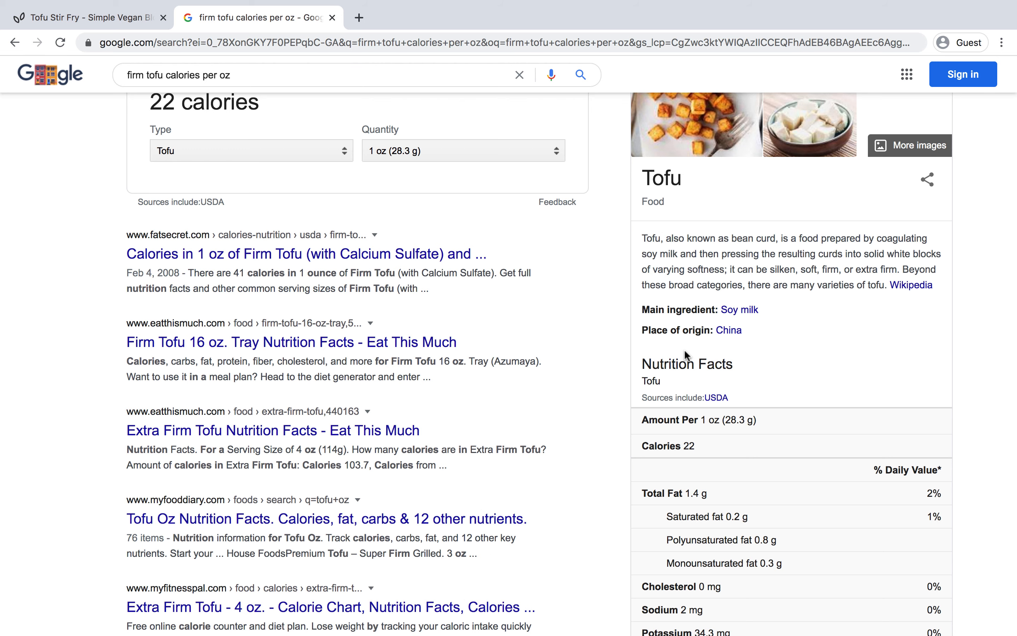
{"action": "scroll", "coordinate": [690, 313], "scroll_direction": "up", "scroll_amount": 1}
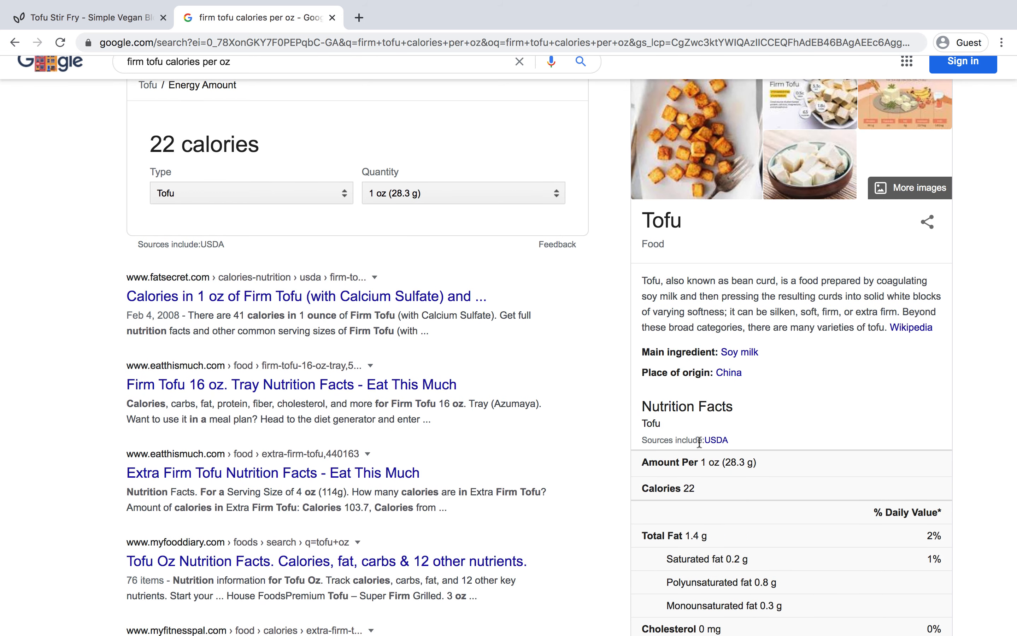
{"action": "scroll", "coordinate": [707, 461], "scroll_direction": "down", "scroll_amount": 3}
{"action": "scroll", "coordinate": [725, 462], "scroll_direction": "down", "scroll_amount": 2}
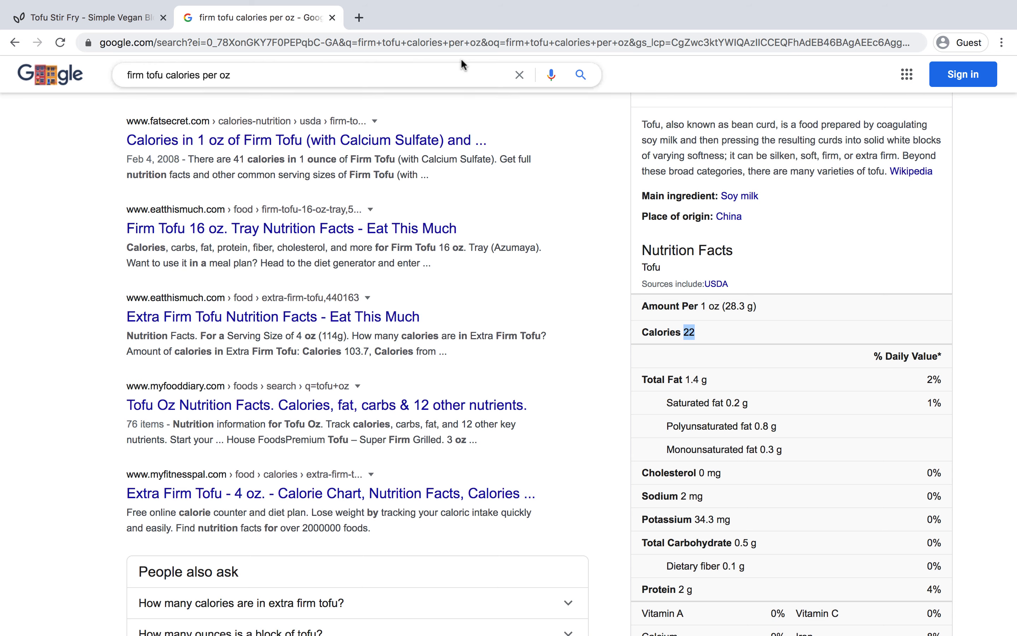
Calculate 22*12 with a Google search in a new browser tab, and correct the calculation to 22*14
{"action": "left_click", "coordinate": [359, 18]}
{"action": "type", "text": "22*12"}
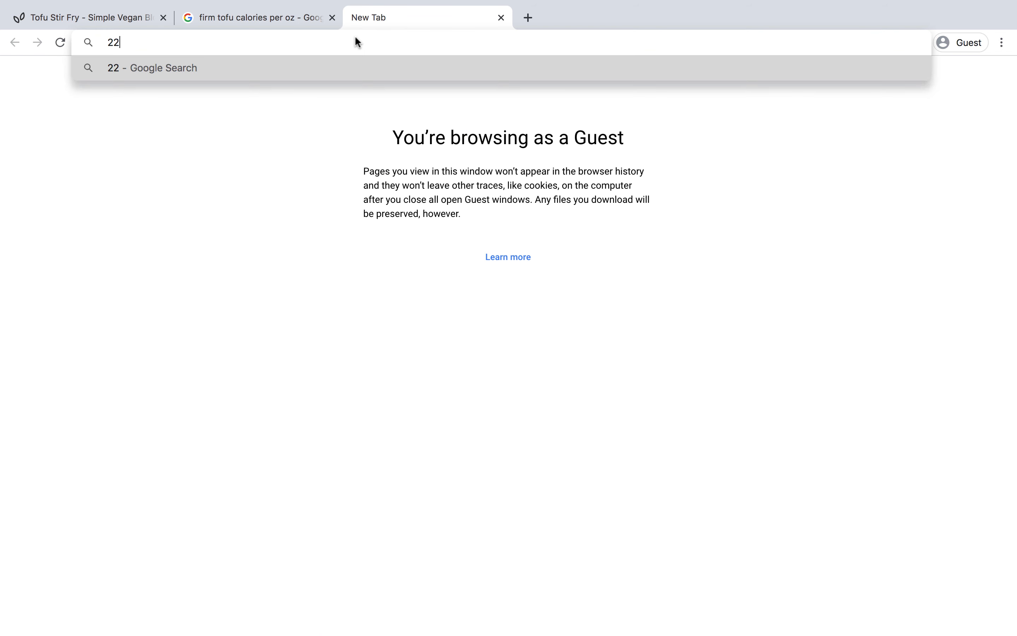
{"action": "key", "text": "Return"}
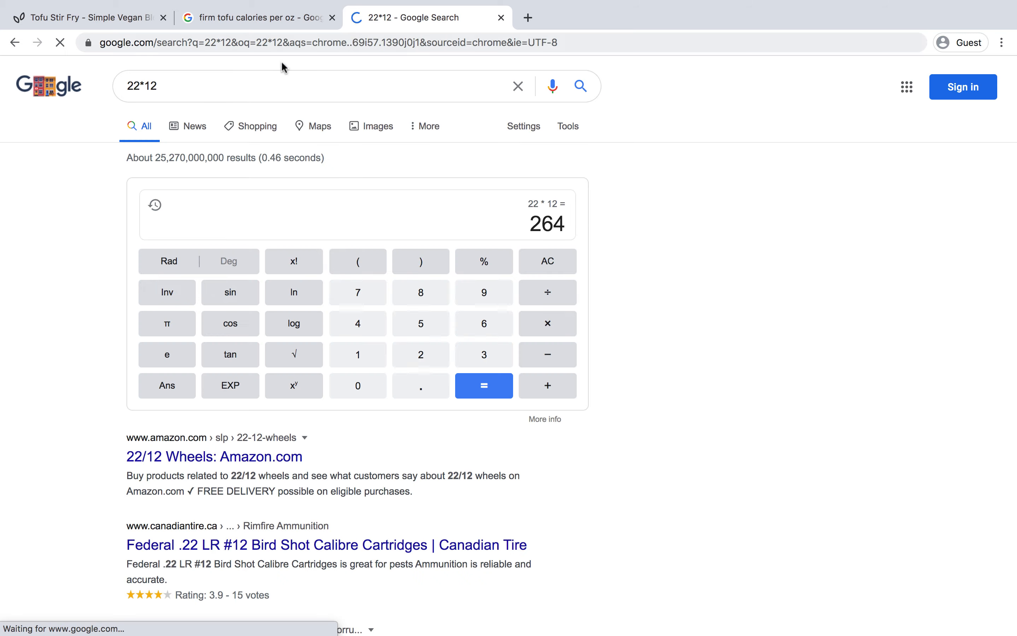
{"action": "left_click", "coordinate": [175, 88]}
{"action": "key", "text": "BackSpace"}
{"action": "type", "text": "4"}
{"action": "key", "text": "Return"}
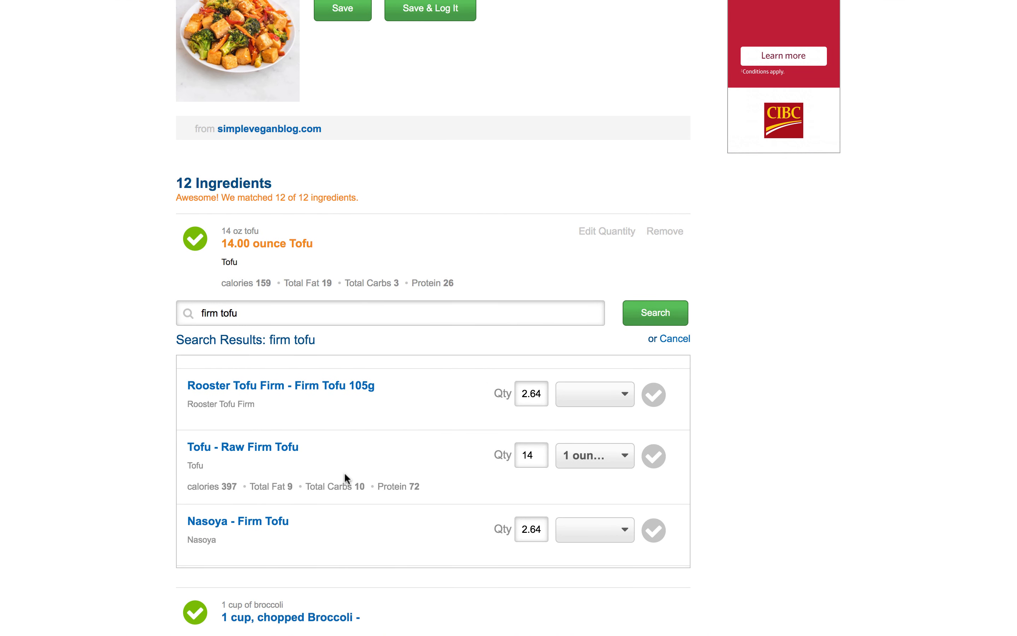
Back in MyFitnessPal, compare the firm tofu results and match the tofu ingredient to "Tofu - Firm Tofu" with quantity 14
{"action": "scroll", "coordinate": [345, 475], "scroll_direction": "down", "scroll_amount": 6}
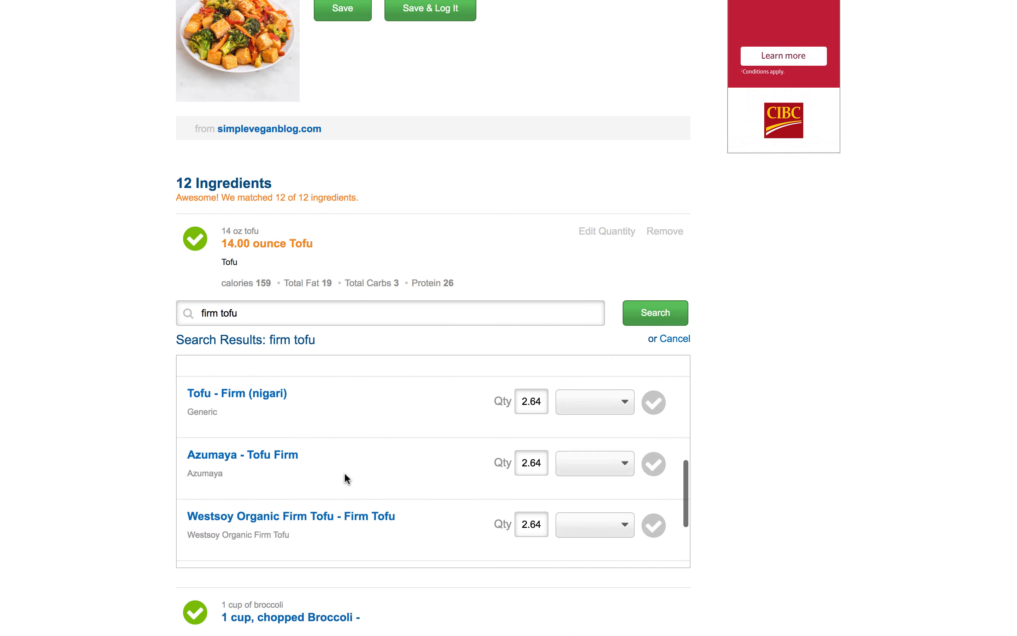
{"action": "scroll", "coordinate": [433, 475], "scroll_direction": "up", "scroll_amount": 5}
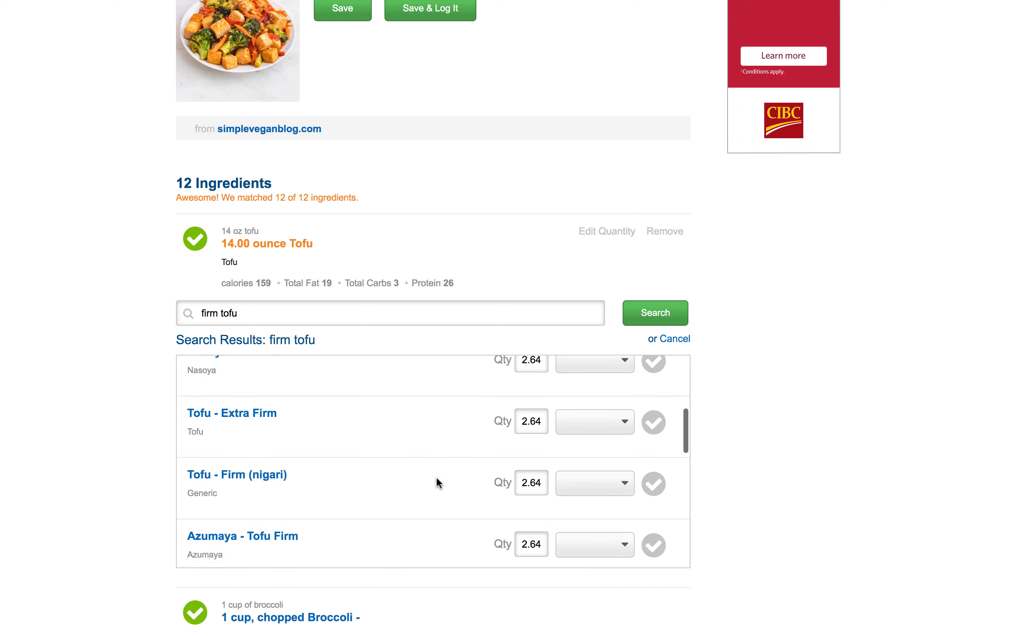
{"action": "scroll", "coordinate": [436, 477], "scroll_direction": "up", "scroll_amount": 3}
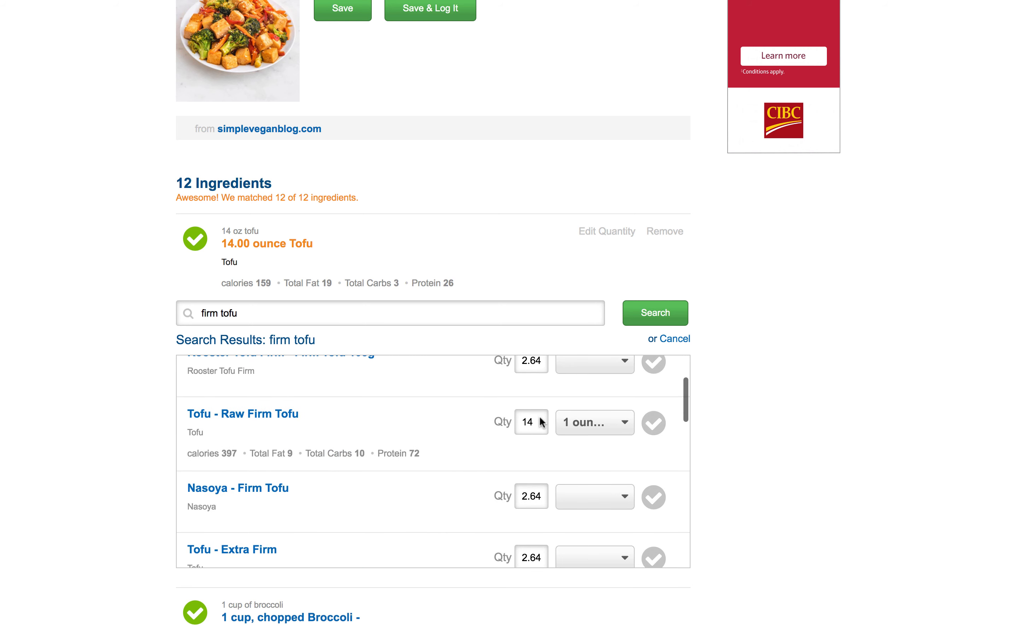
{"action": "scroll", "coordinate": [301, 457], "scroll_direction": "up", "scroll_amount": 2}
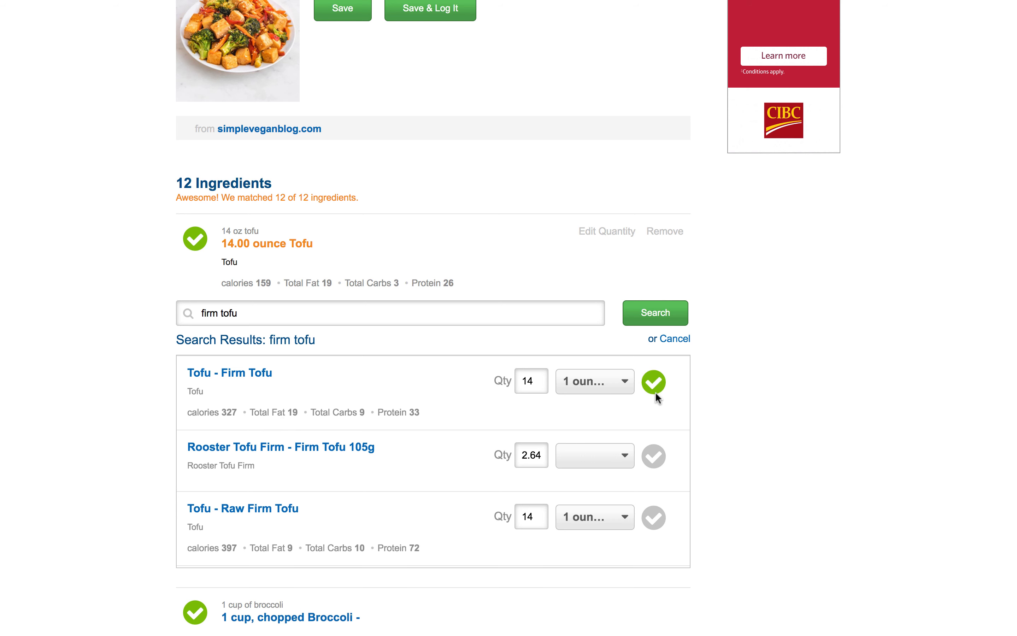
{"action": "left_click", "coordinate": [659, 383]}
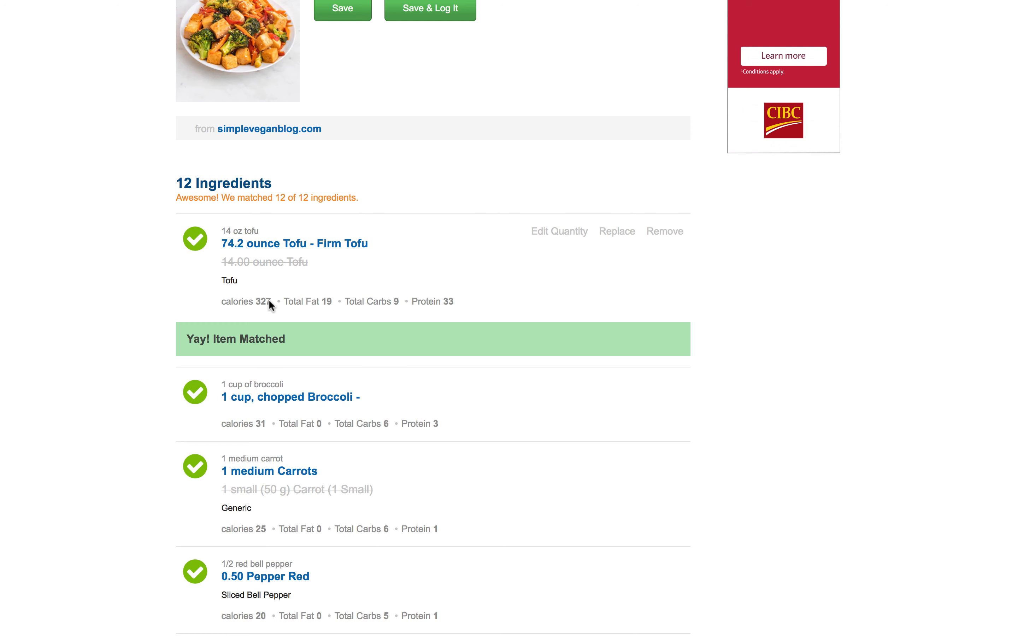
Try 4 servings for the Tofu Stir Fry recipe and set the servings back to 2
{"action": "scroll", "coordinate": [269, 303], "scroll_direction": "up", "scroll_amount": 6}
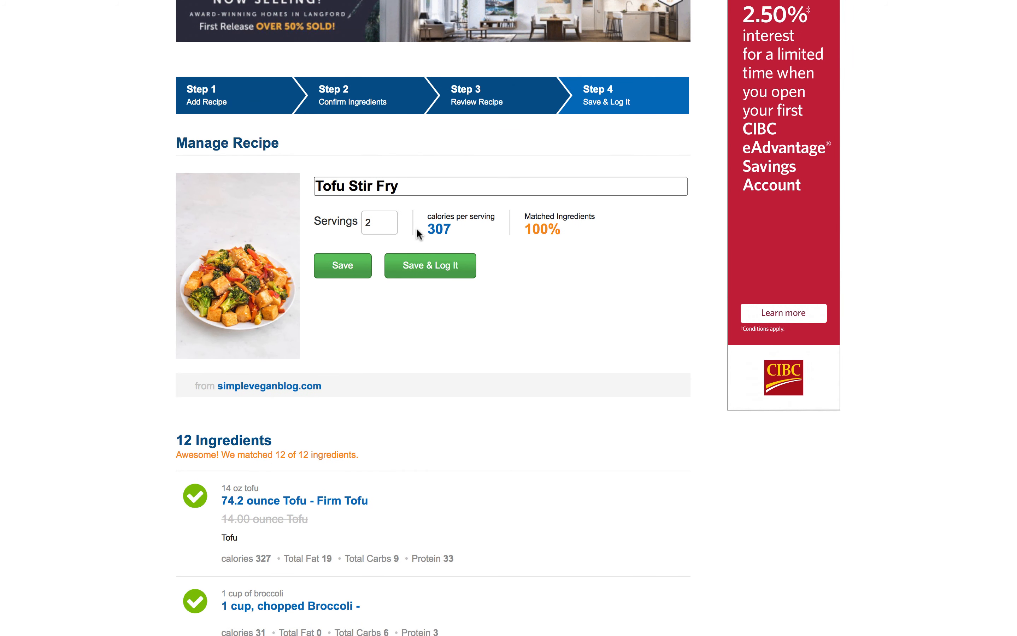
{"action": "left_click", "coordinate": [390, 224]}
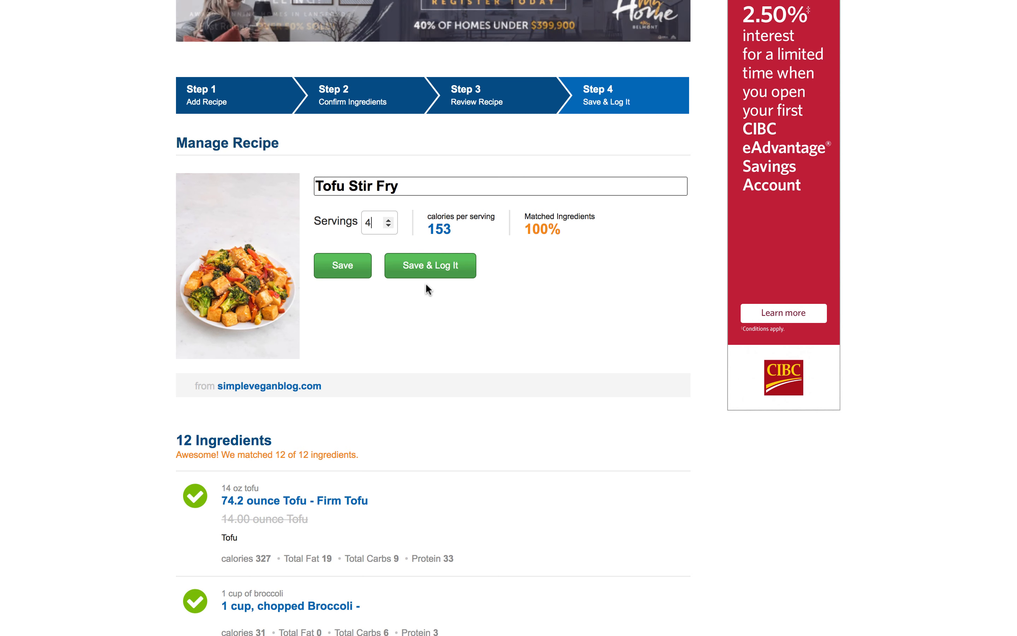
{"action": "left_click", "coordinate": [389, 226]}
{"action": "left_click", "coordinate": [390, 226]}
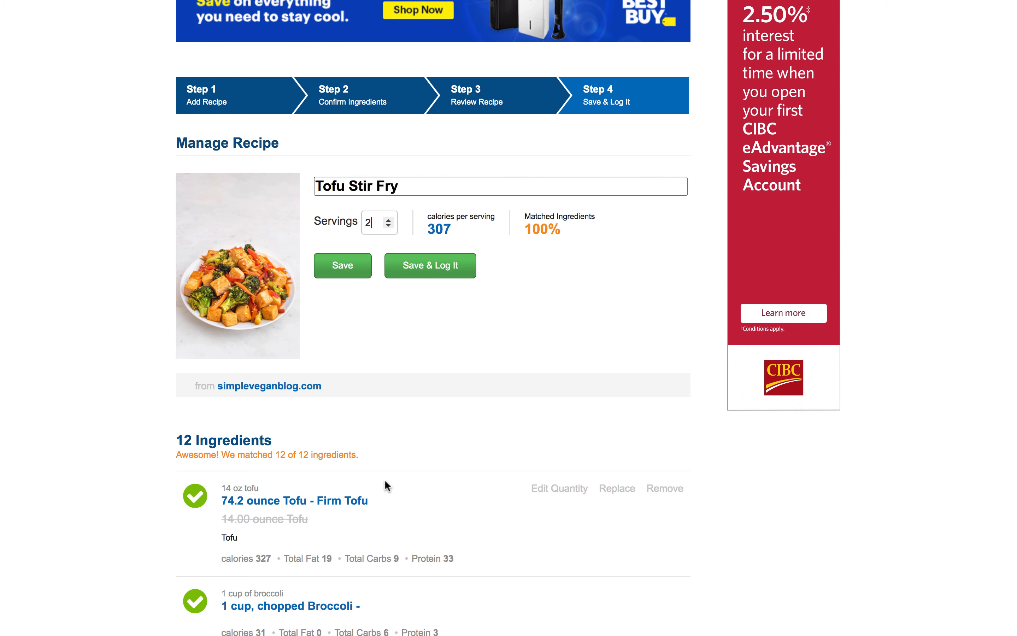
Edit the tofu ingredient's quantity to 14 with the size "1 ounce" and apply it
{"action": "scroll", "coordinate": [364, 503], "scroll_direction": "down", "scroll_amount": 3}
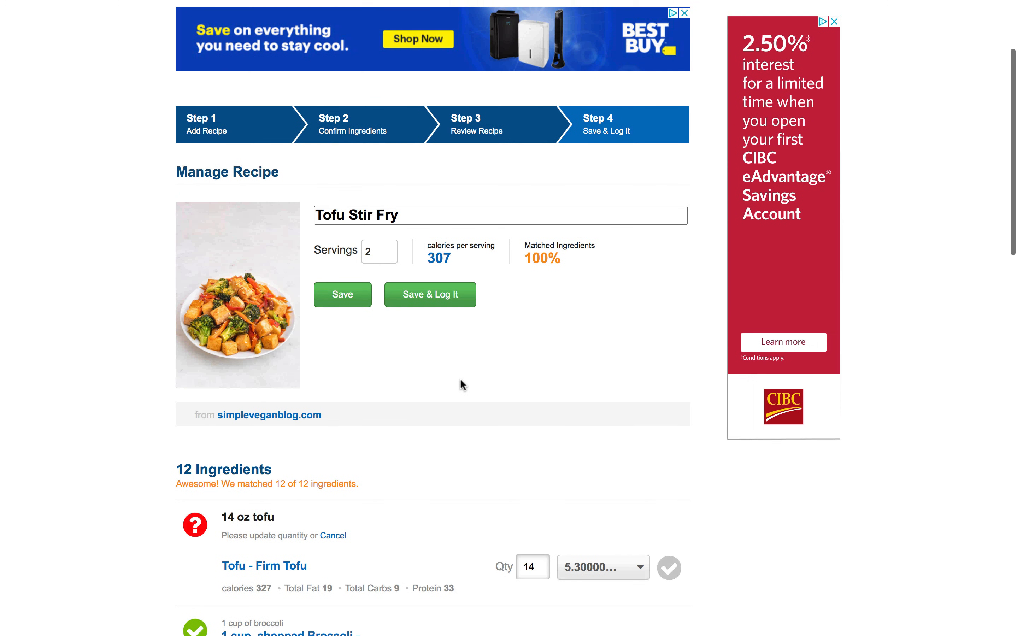
{"action": "scroll", "coordinate": [461, 378], "scroll_direction": "down", "scroll_amount": 5}
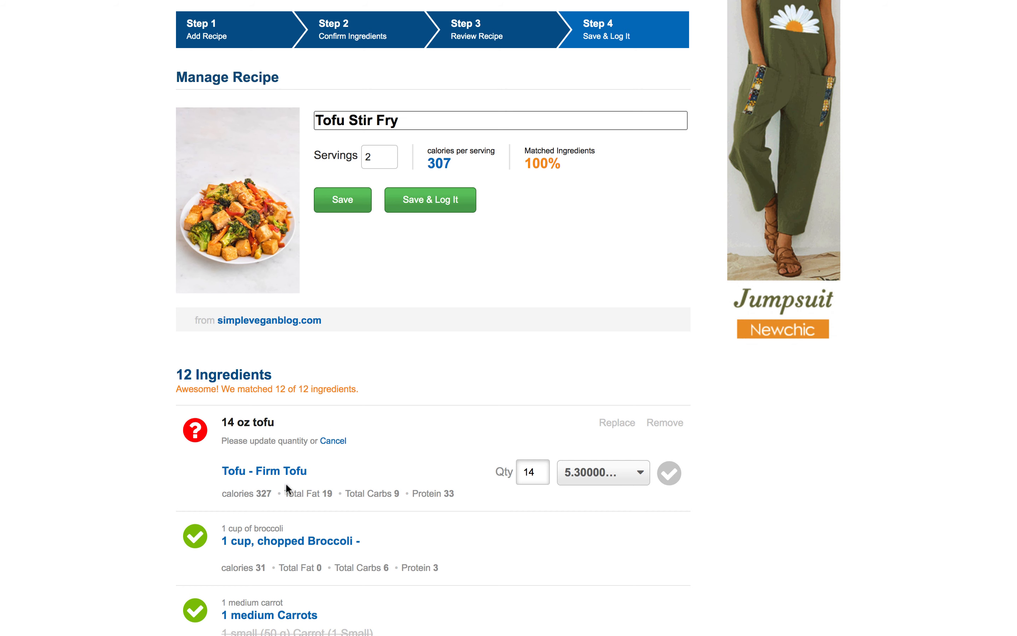
{"action": "scroll", "coordinate": [331, 541], "scroll_direction": "down", "scroll_amount": 2}
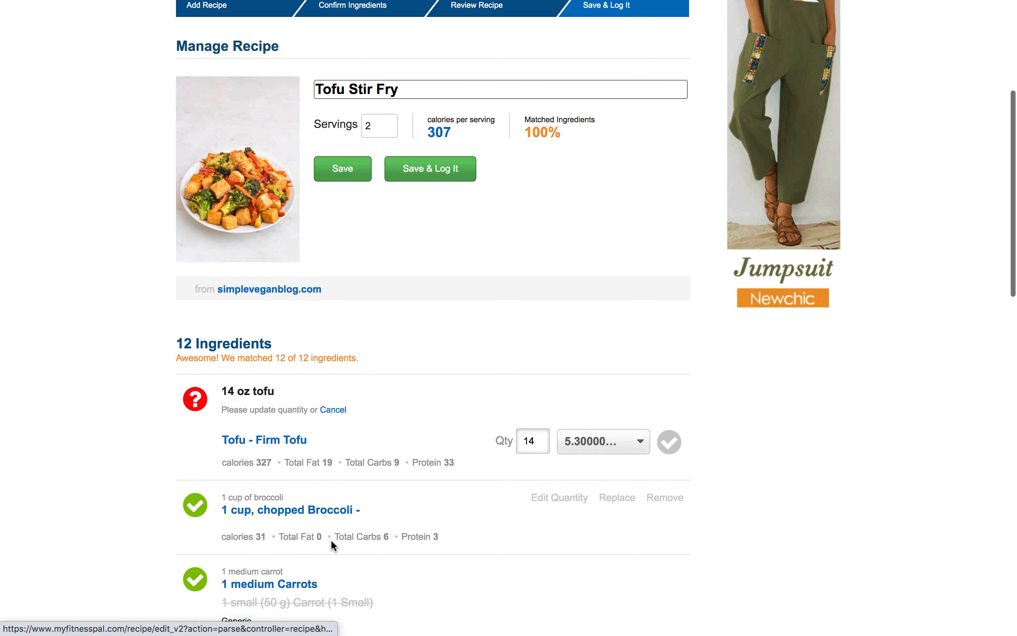
{"action": "scroll", "coordinate": [331, 540], "scroll_direction": "down", "scroll_amount": 2}
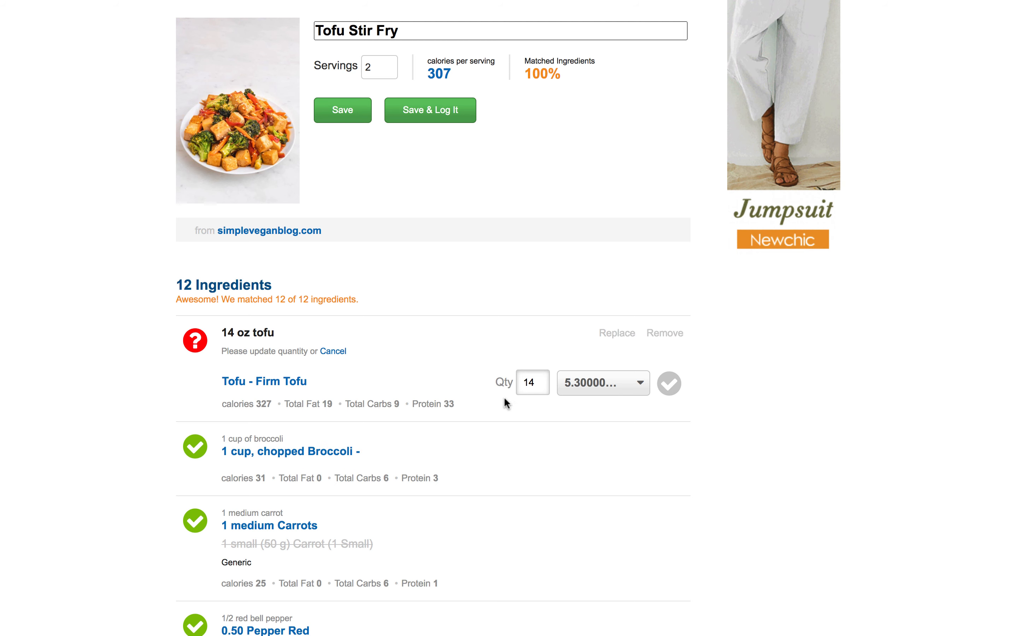
{"action": "left_click", "coordinate": [613, 381]}
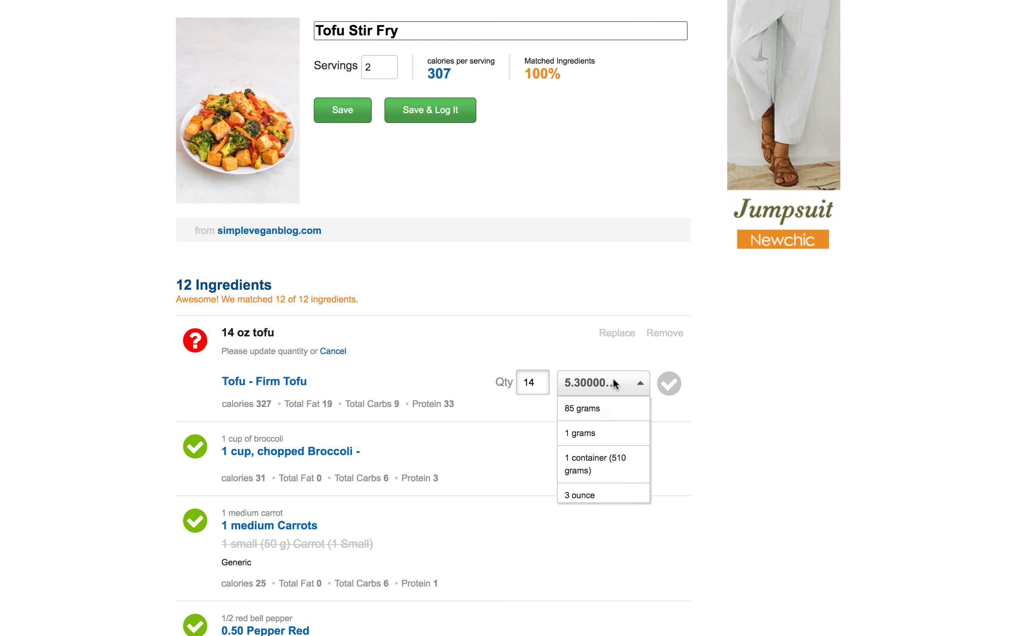
{"action": "scroll", "coordinate": [602, 442], "scroll_direction": "down", "scroll_amount": 2}
{"action": "left_click", "coordinate": [584, 477]}
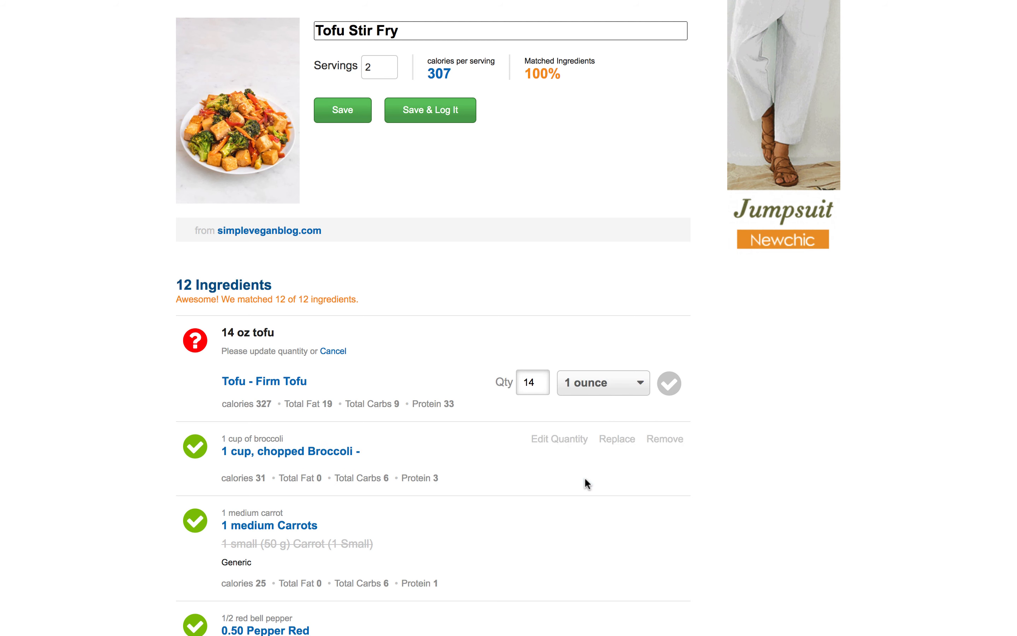
{"action": "left_click", "coordinate": [670, 383]}
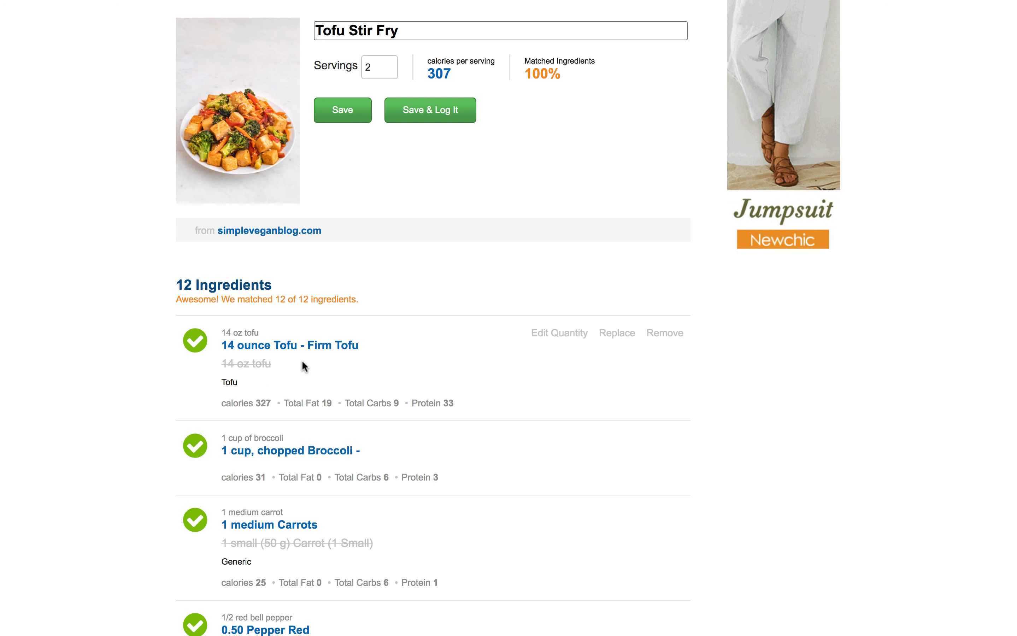
Review the matched ingredients, their quantities and calories, and the recipe's calories per serving
{"action": "scroll", "coordinate": [294, 398], "scroll_direction": "up", "scroll_amount": 1}
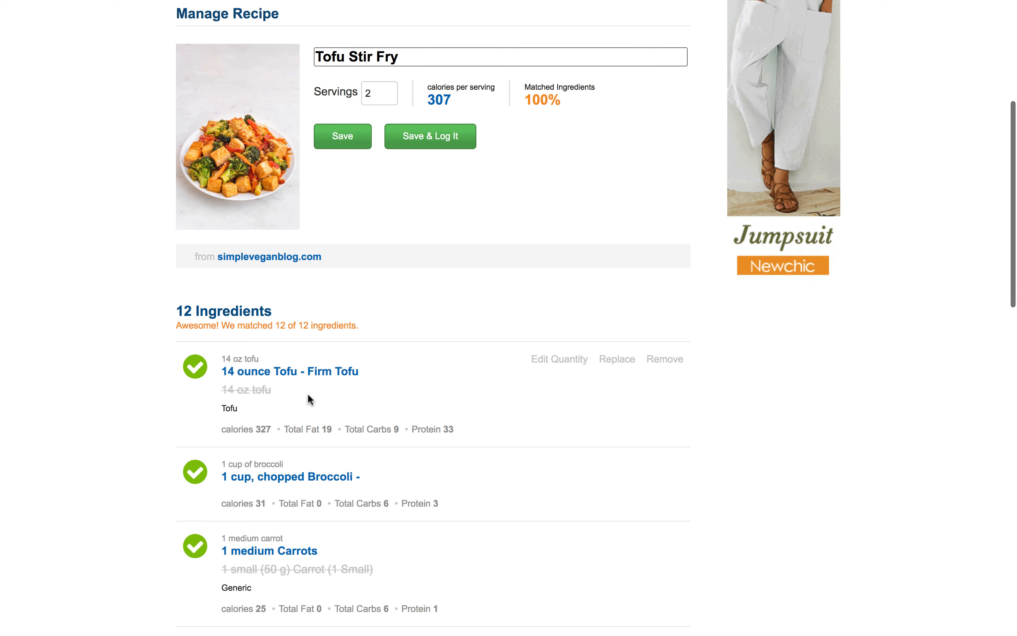
{"action": "scroll", "coordinate": [308, 398], "scroll_direction": "up", "scroll_amount": 5}
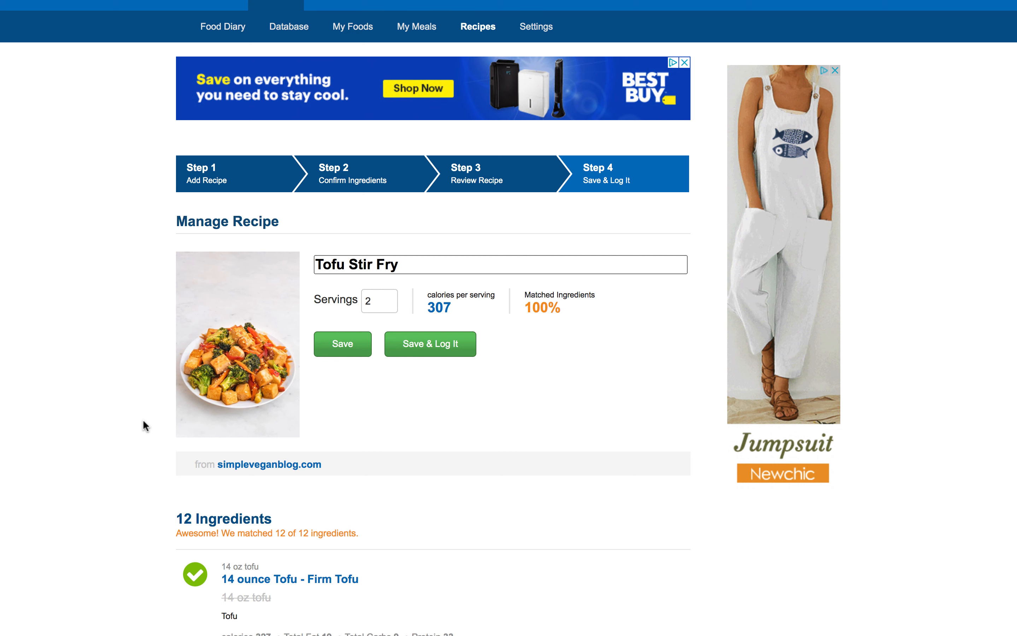
{"action": "scroll", "coordinate": [143, 421], "scroll_direction": "down", "scroll_amount": 5}
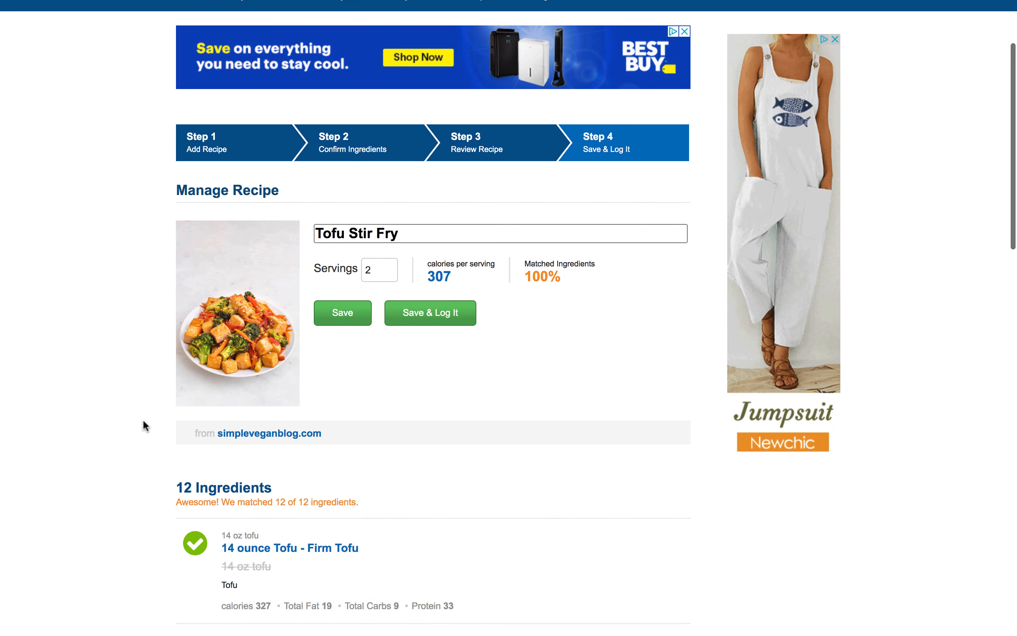
{"action": "scroll", "coordinate": [143, 421], "scroll_direction": "down", "scroll_amount": 4}
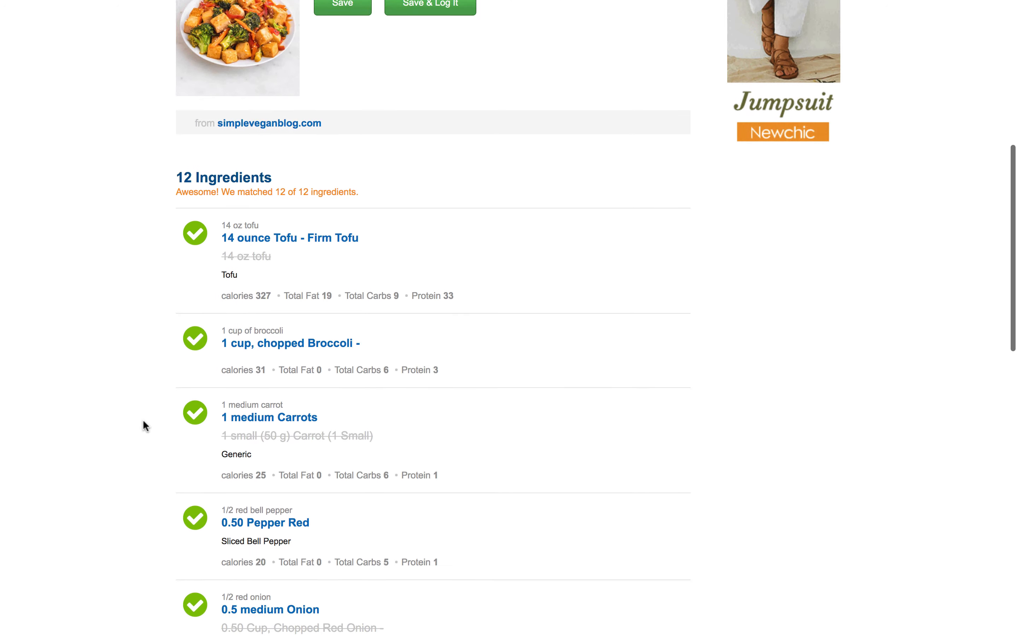
{"action": "scroll", "coordinate": [144, 422], "scroll_direction": "up", "scroll_amount": 4}
{"action": "scroll", "coordinate": [143, 422], "scroll_direction": "down", "scroll_amount": 4}
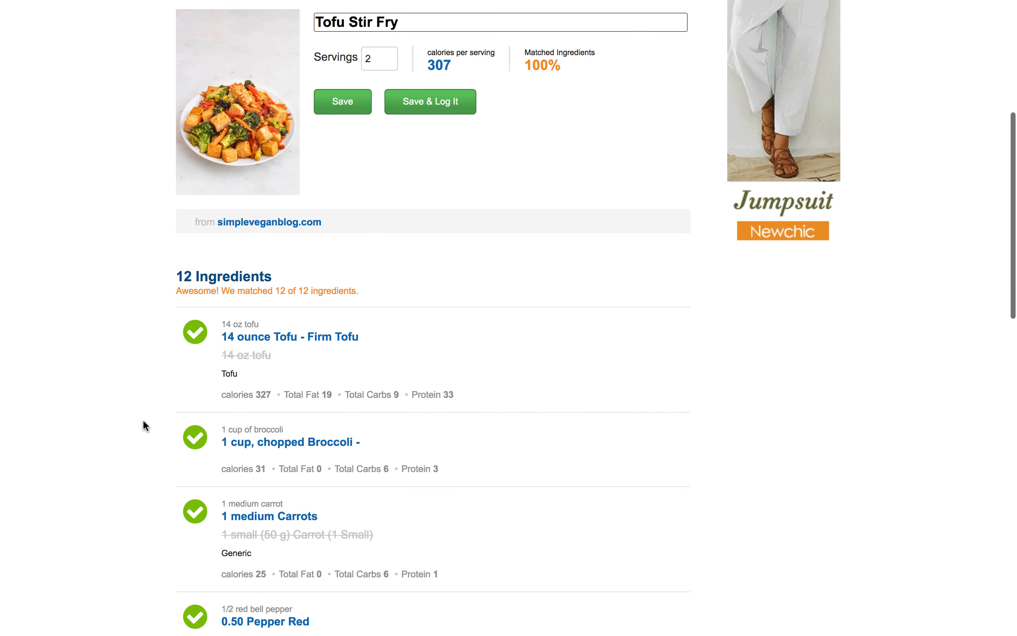
{"action": "scroll", "coordinate": [451, 334], "scroll_direction": "down", "scroll_amount": 12}
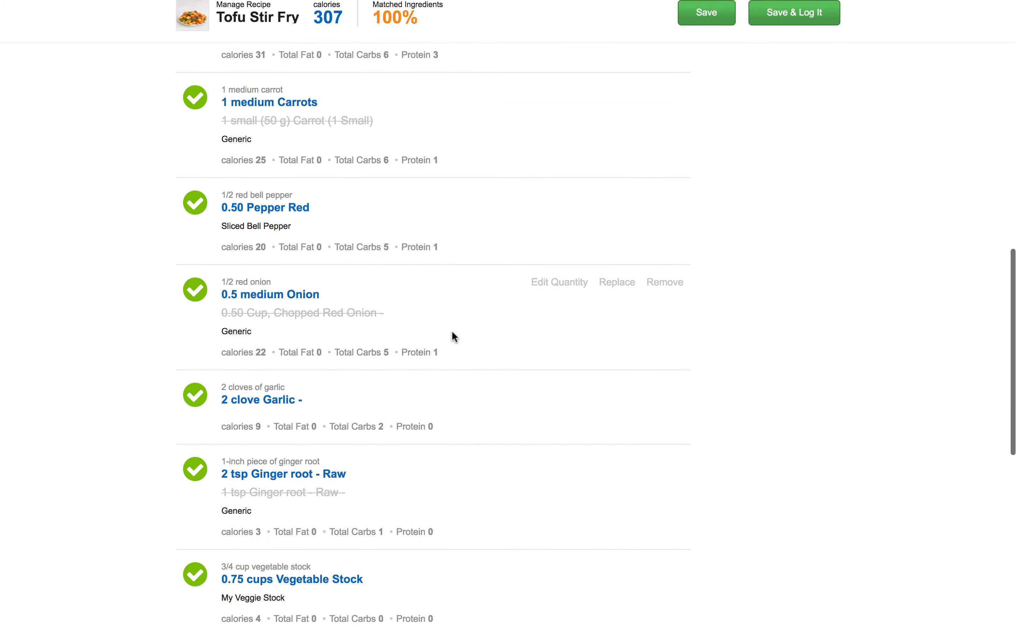
{"action": "scroll", "coordinate": [451, 335], "scroll_direction": "up", "scroll_amount": 10}
{"action": "scroll", "coordinate": [452, 330], "scroll_direction": "up", "scroll_amount": 4}
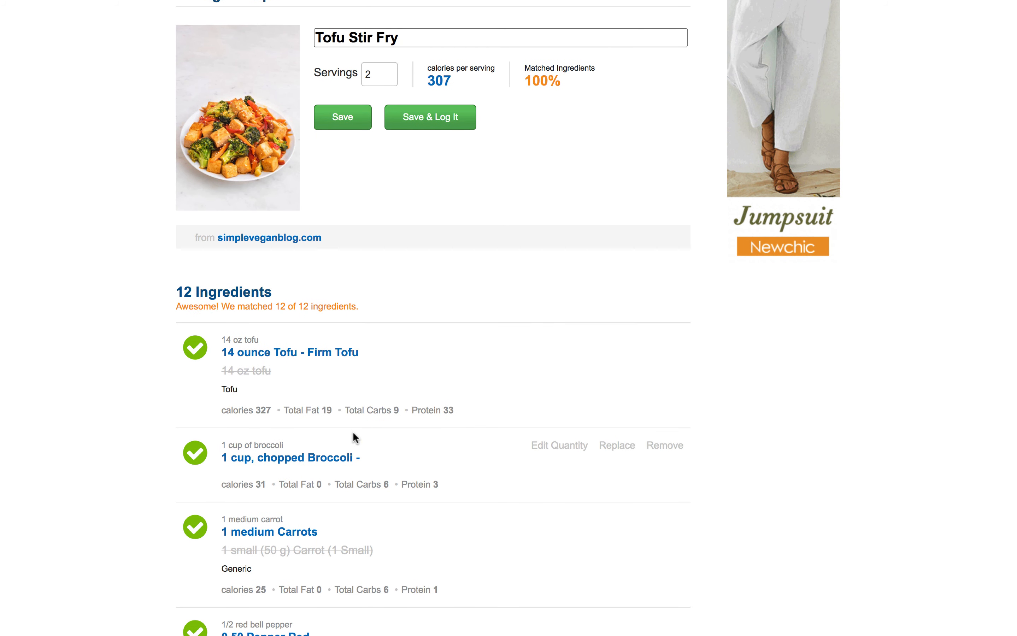
{"action": "scroll", "coordinate": [353, 433], "scroll_direction": "down", "scroll_amount": 1}
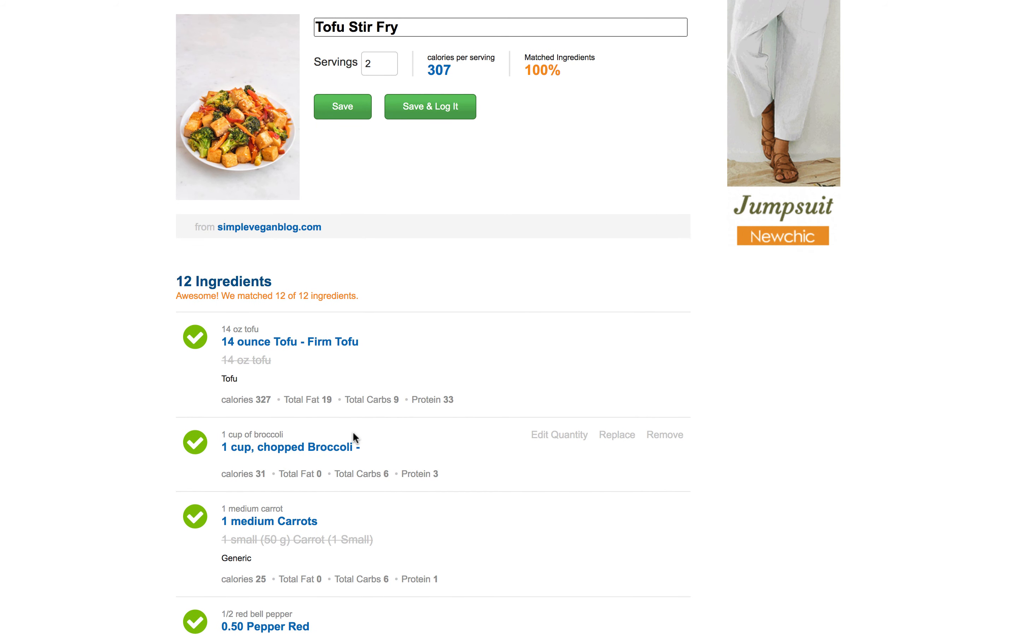
{"action": "scroll", "coordinate": [354, 432], "scroll_direction": "up", "scroll_amount": 4}
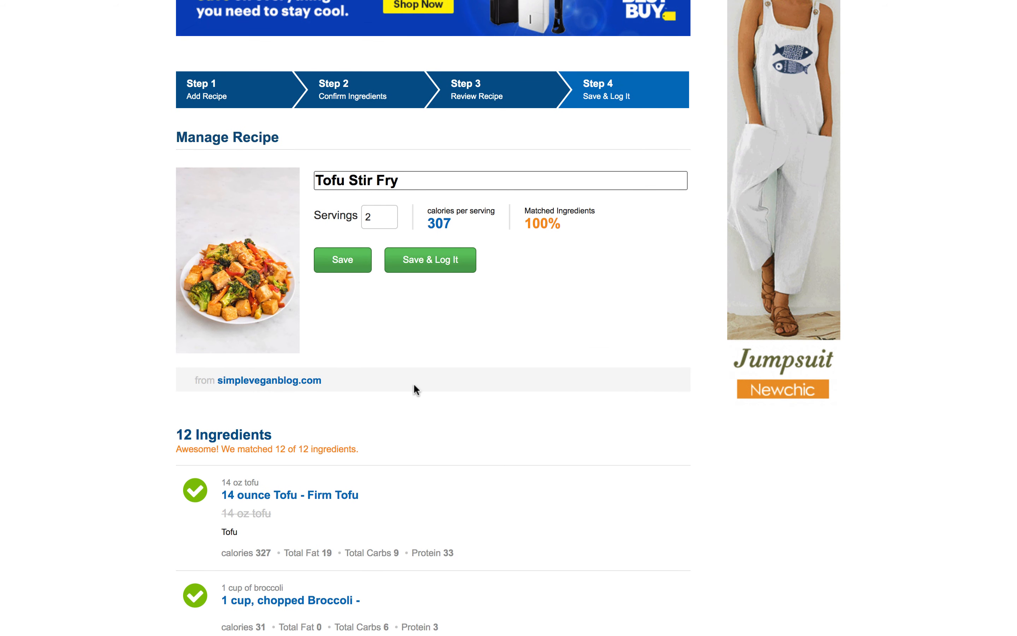
{"action": "scroll", "coordinate": [384, 347], "scroll_direction": "up", "scroll_amount": 2}
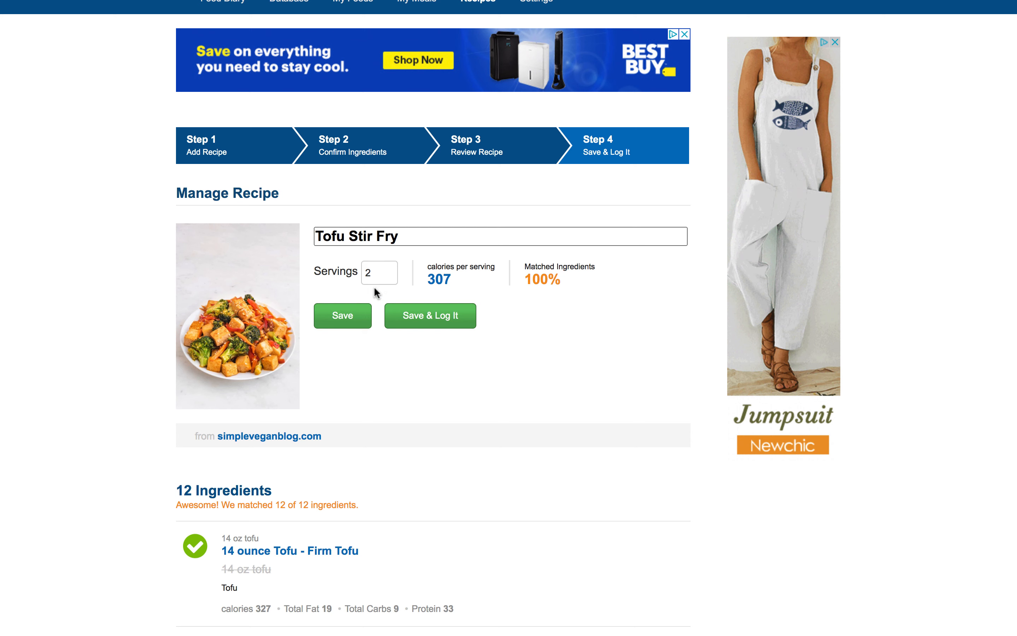
Save the Tofu Stir Fry recipe without logging it and view its entry in the recipe box
{"action": "left_click", "coordinate": [350, 311]}
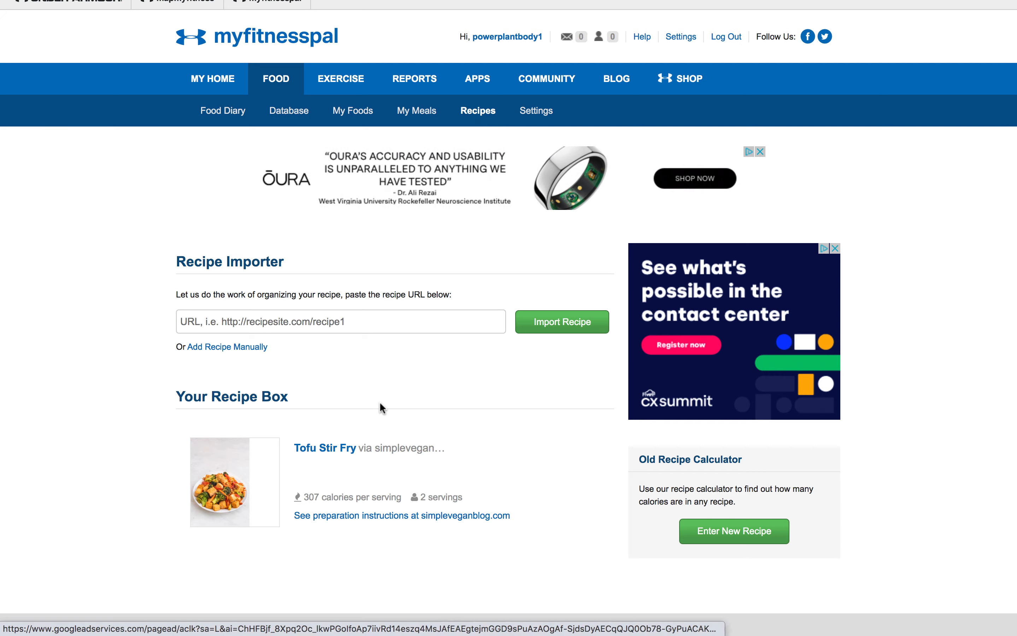
{"action": "scroll", "coordinate": [379, 392], "scroll_direction": "down", "scroll_amount": 3}
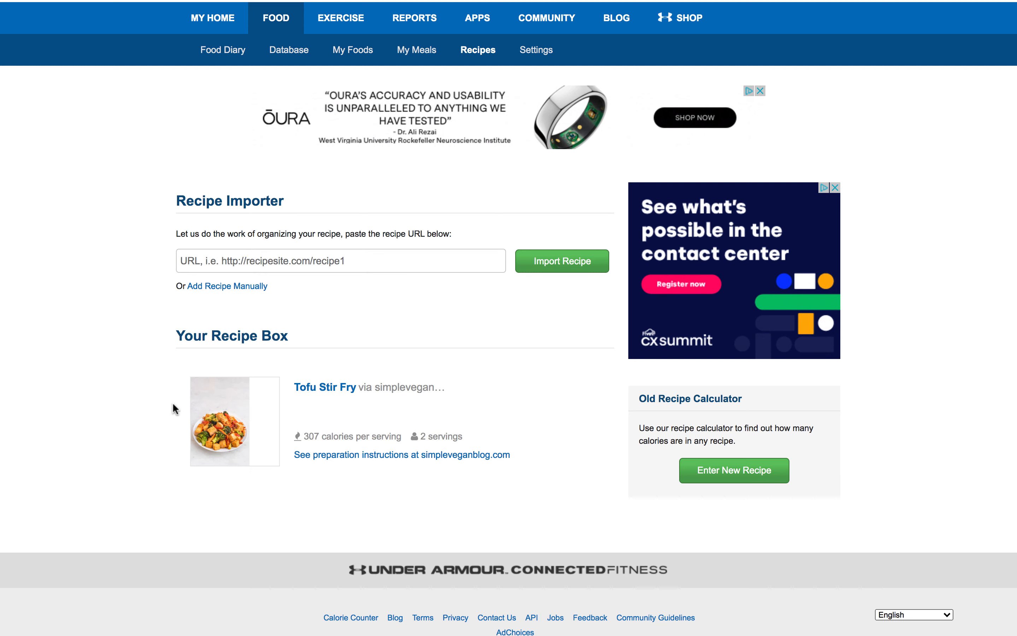
{"action": "scroll", "coordinate": [114, 405], "scroll_direction": "down", "scroll_amount": 2}
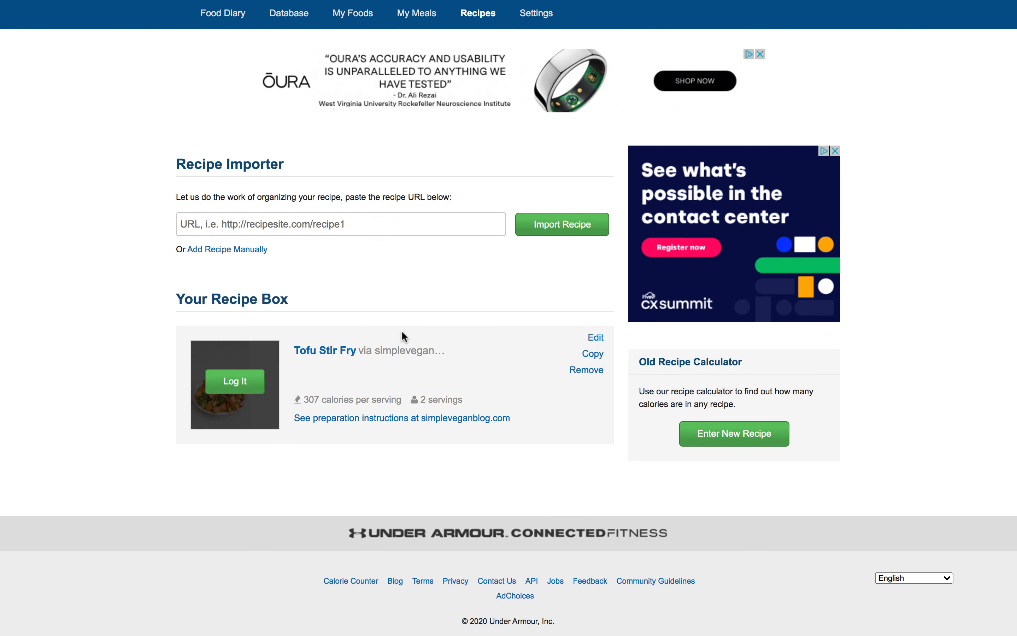
Log 1.0 serving of the saved Tofu Stir Fry recipe to today's Lunch
{"action": "scroll", "coordinate": [403, 338], "scroll_direction": "up", "scroll_amount": 5}
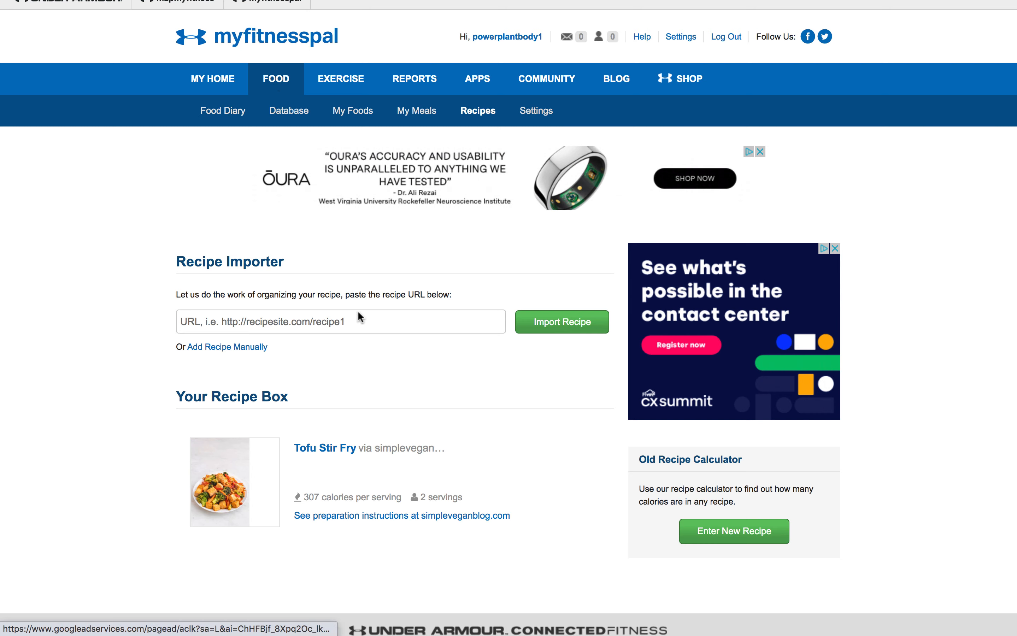
{"action": "scroll", "coordinate": [349, 384], "scroll_direction": "down", "scroll_amount": 3}
{"action": "scroll", "coordinate": [349, 383], "scroll_direction": "down", "scroll_amount": 1}
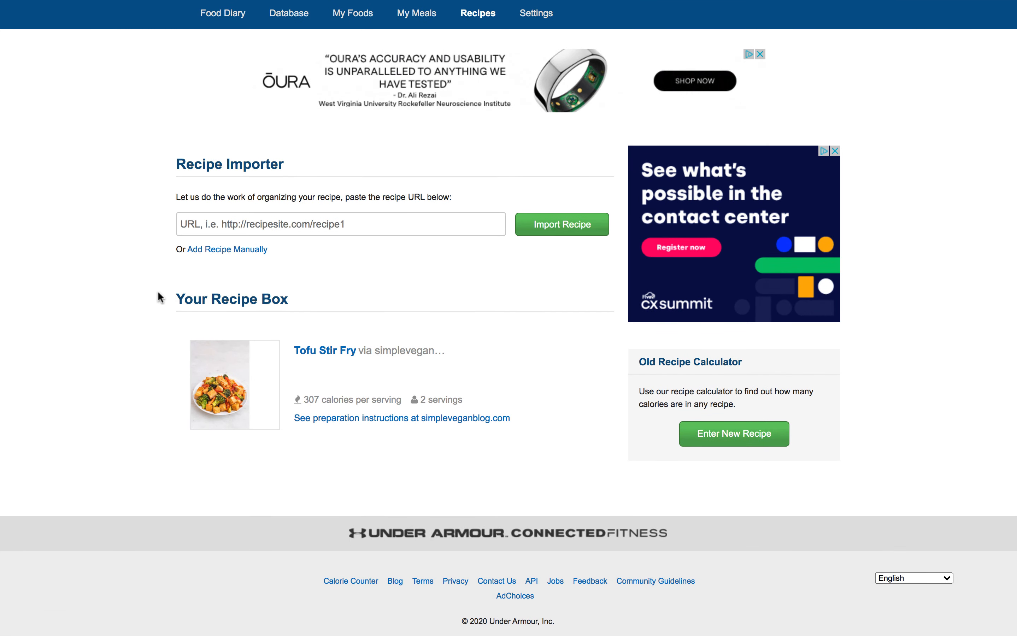
{"action": "left_click", "coordinate": [234, 387]}
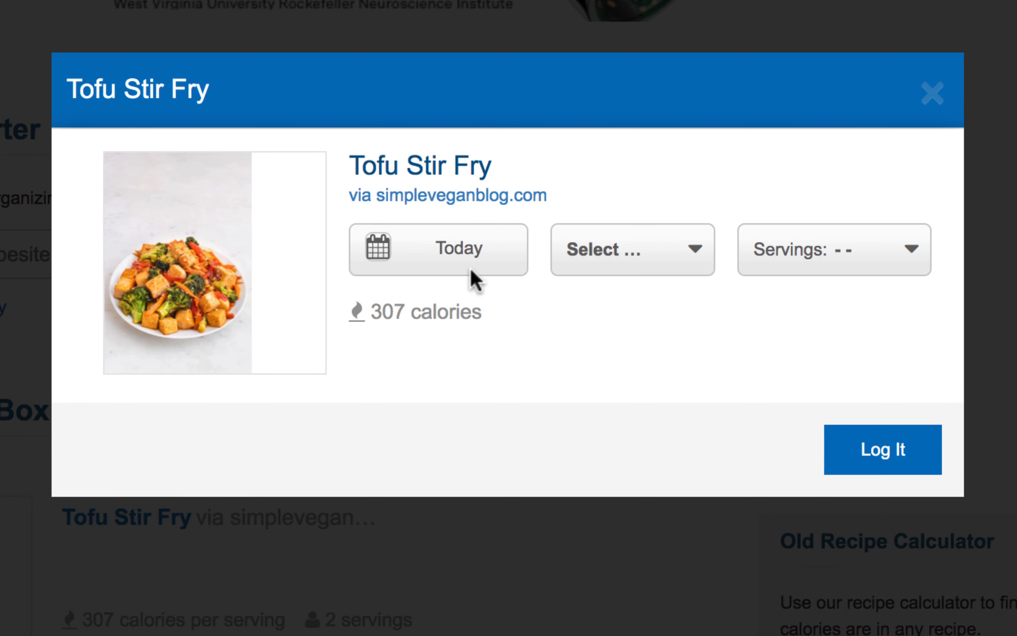
{"action": "left_click", "coordinate": [629, 259]}
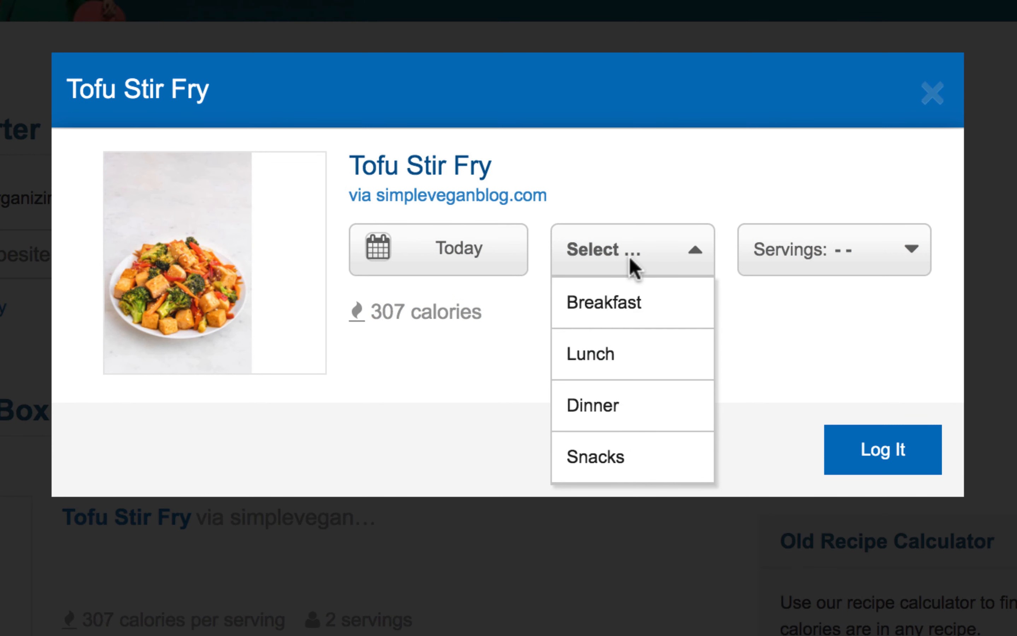
{"action": "left_click", "coordinate": [618, 362]}
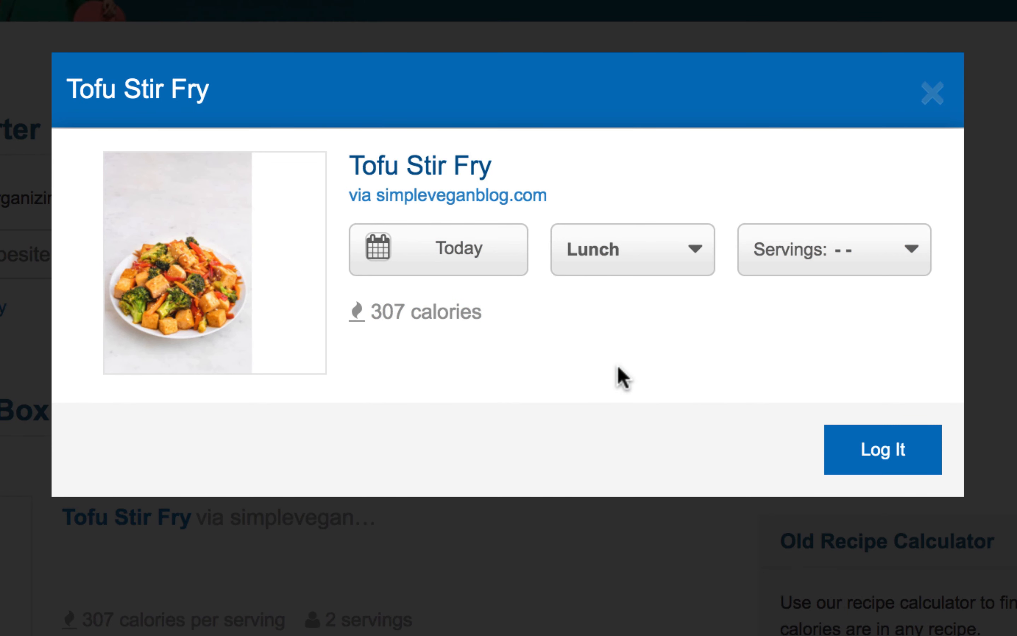
{"action": "left_click", "coordinate": [789, 272]}
{"action": "scroll", "coordinate": [795, 409], "scroll_direction": "down", "scroll_amount": 2}
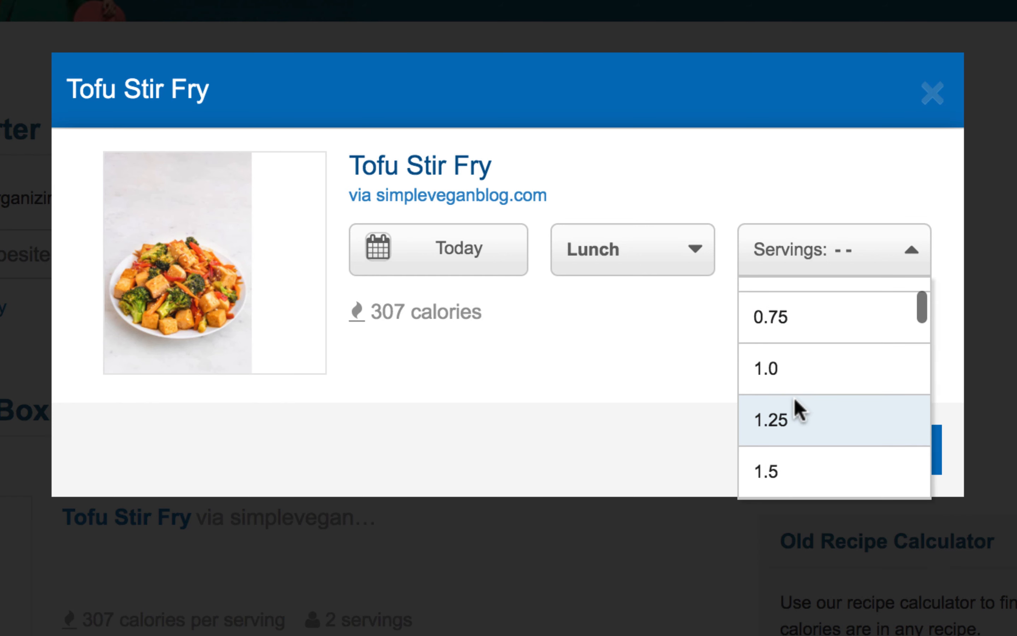
{"action": "left_click", "coordinate": [792, 369]}
{"action": "left_click", "coordinate": [811, 256]}
{"action": "left_click", "coordinate": [795, 370]}
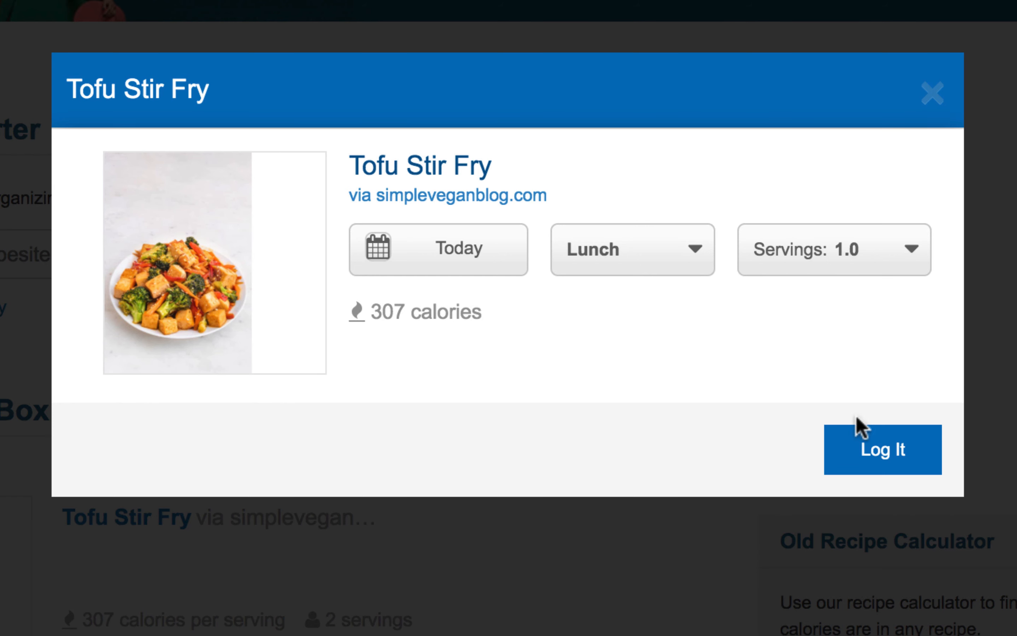
{"action": "left_click", "coordinate": [892, 458]}
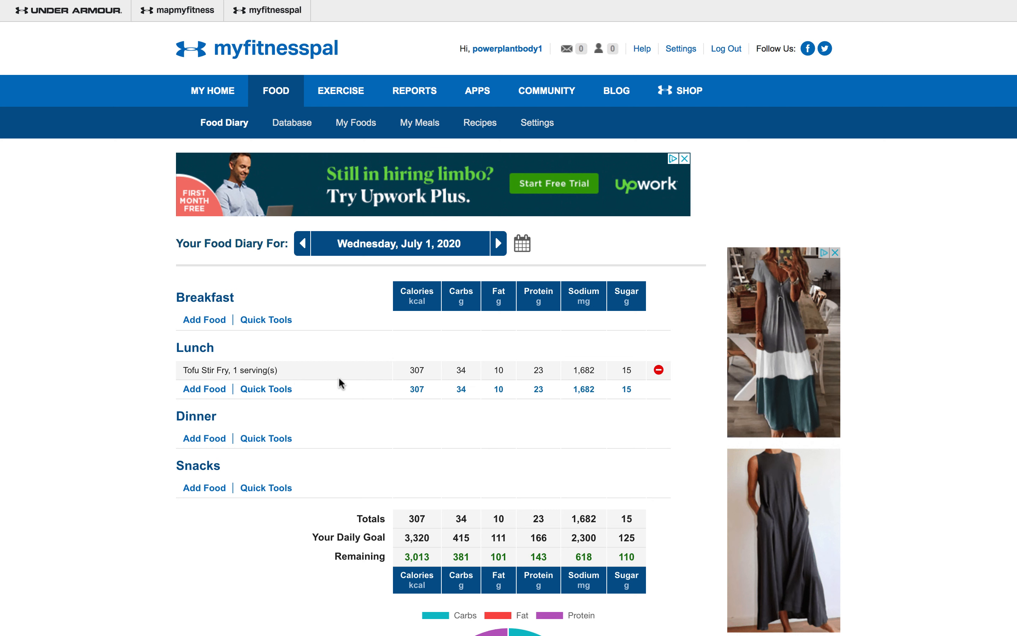
Review the Lunch entry and the day's nutrient totals in the food diary, and revisit the recipe box
{"action": "scroll", "coordinate": [443, 513], "scroll_direction": "down", "scroll_amount": 4}
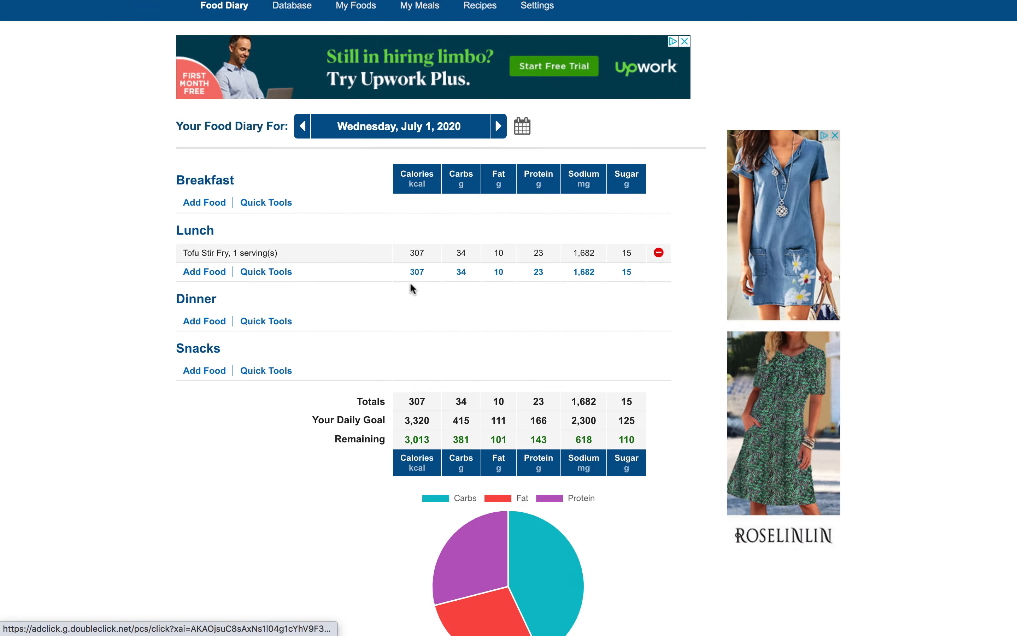
{"action": "scroll", "coordinate": [397, 229], "scroll_direction": "up", "scroll_amount": 5}
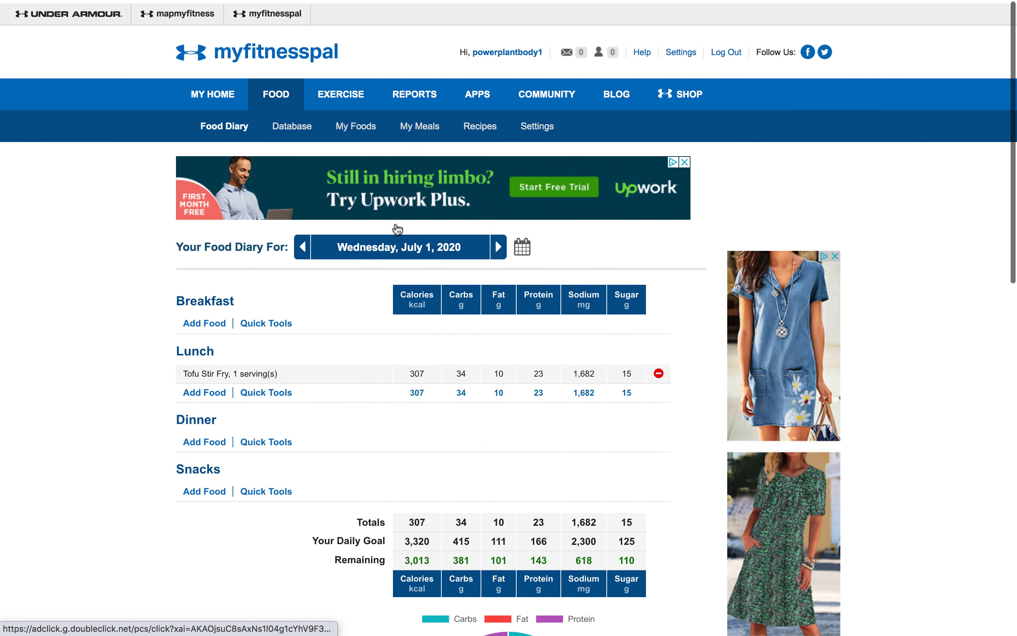
{"action": "left_click", "coordinate": [477, 131]}
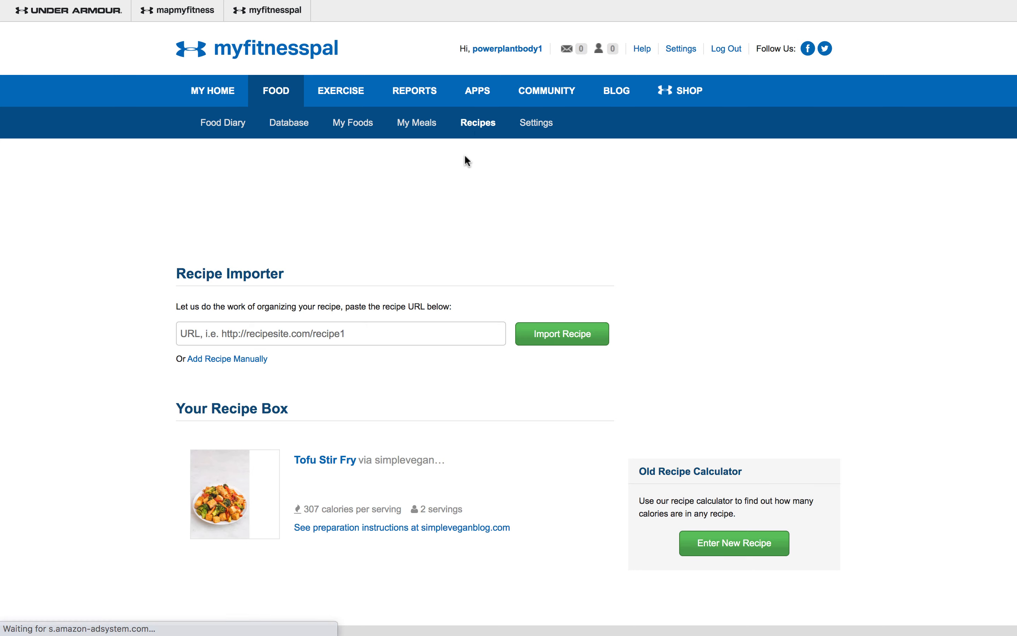
{"action": "scroll", "coordinate": [427, 286], "scroll_direction": "down", "scroll_amount": 5}
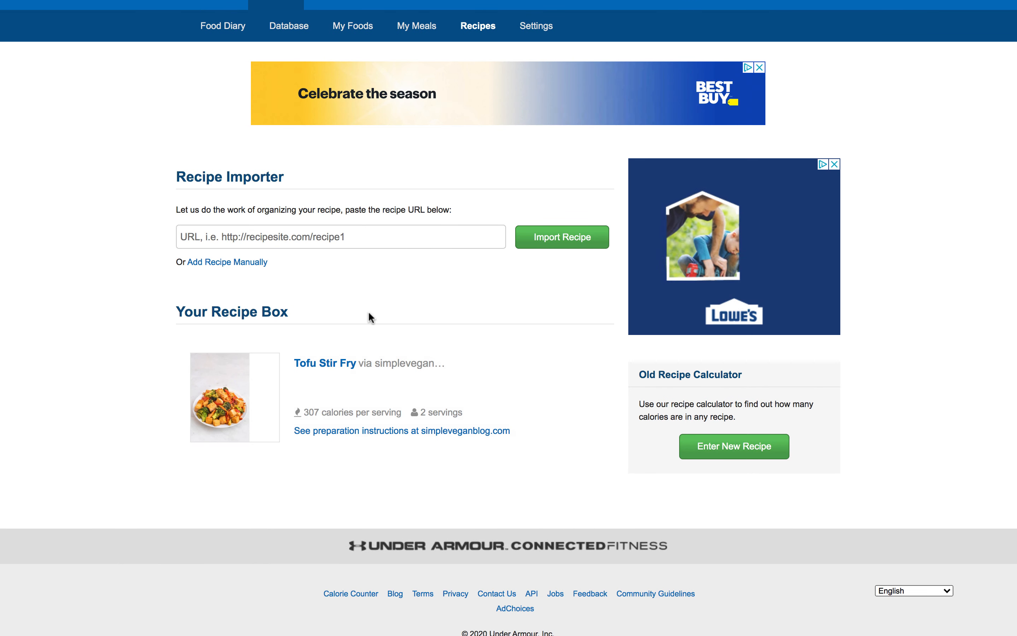
{"action": "scroll", "coordinate": [335, 332], "scroll_direction": "up", "scroll_amount": 5}
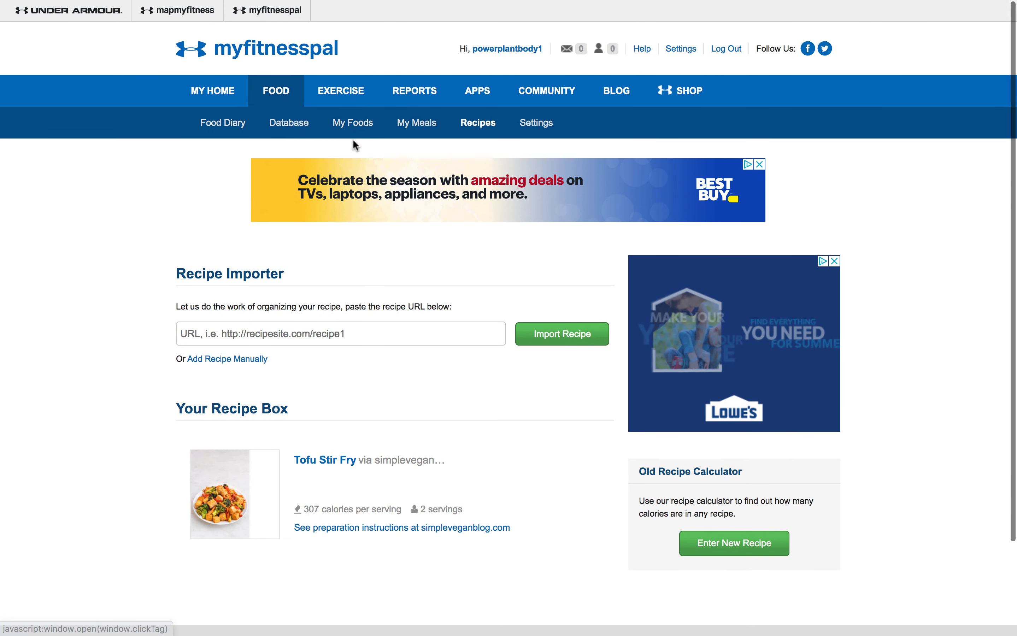
Return to the food diary, look over the daily totals and view the page for adding food to Breakfast
{"action": "left_click", "coordinate": [231, 123]}
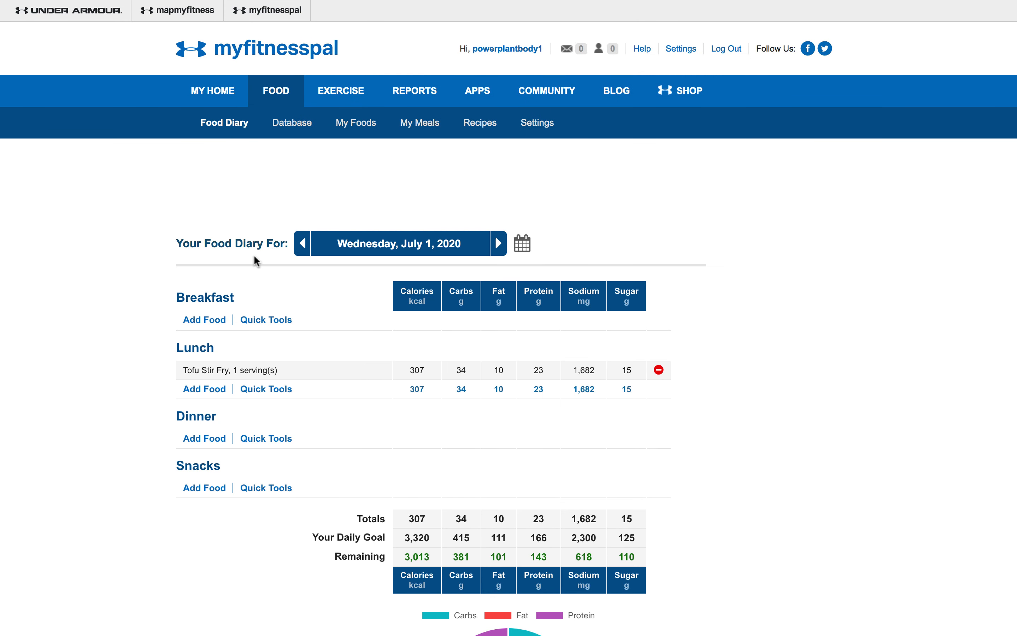
{"action": "scroll", "coordinate": [451, 484], "scroll_direction": "down", "scroll_amount": 2}
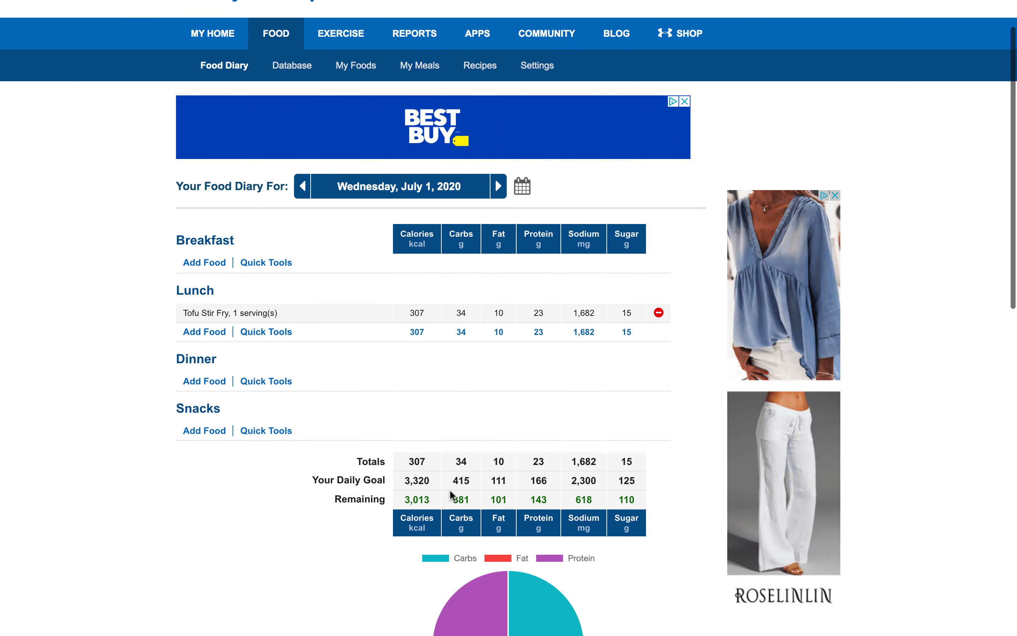
{"action": "scroll", "coordinate": [450, 495], "scroll_direction": "down", "scroll_amount": 1}
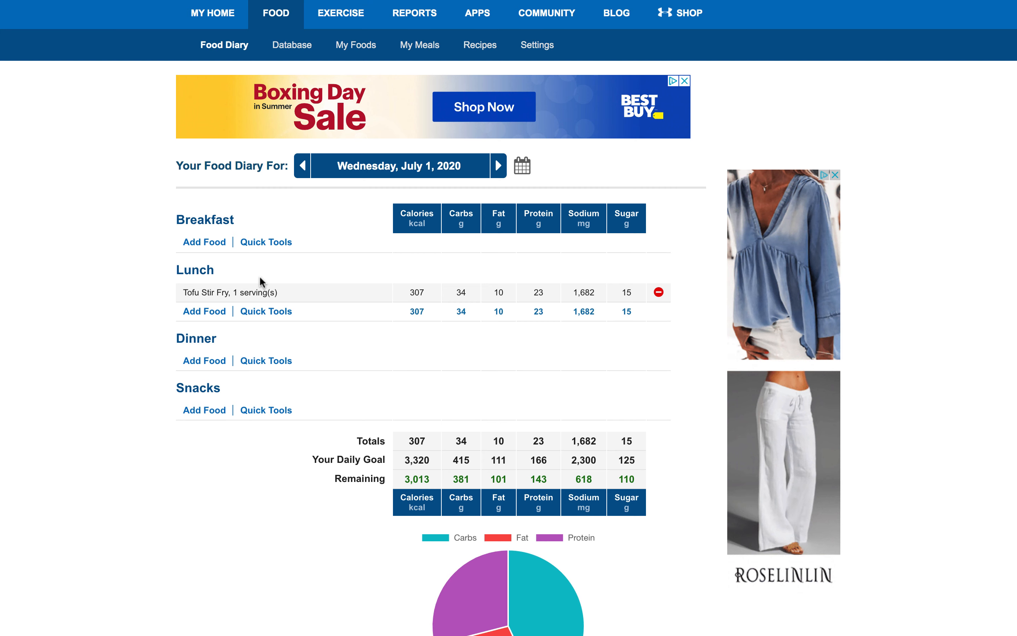
{"action": "left_click", "coordinate": [207, 241]}
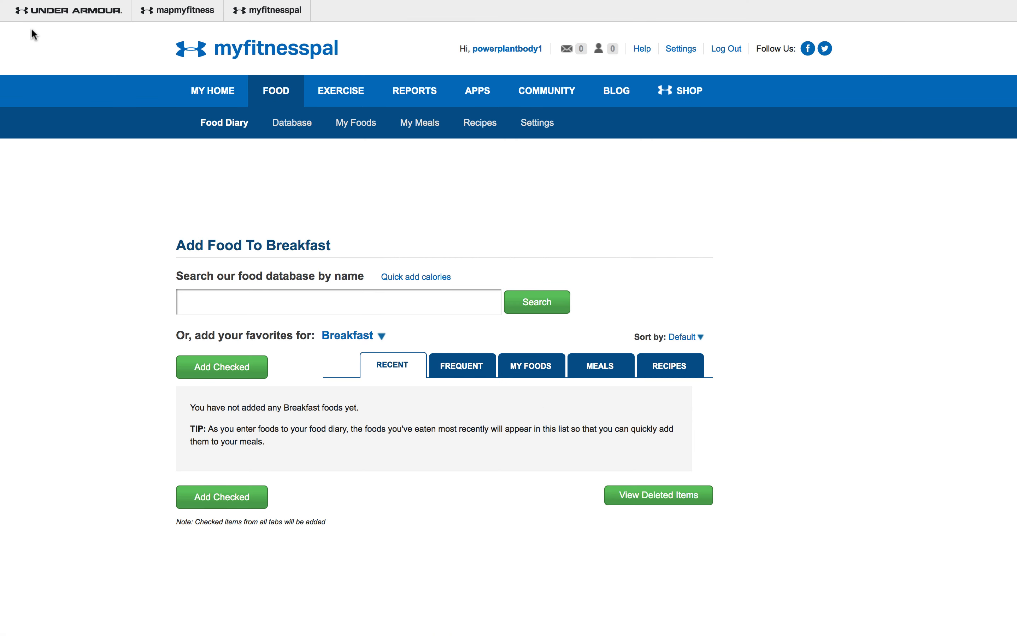
{"action": "scroll", "coordinate": [100, 130], "scroll_direction": "left", "scroll_amount": 5}
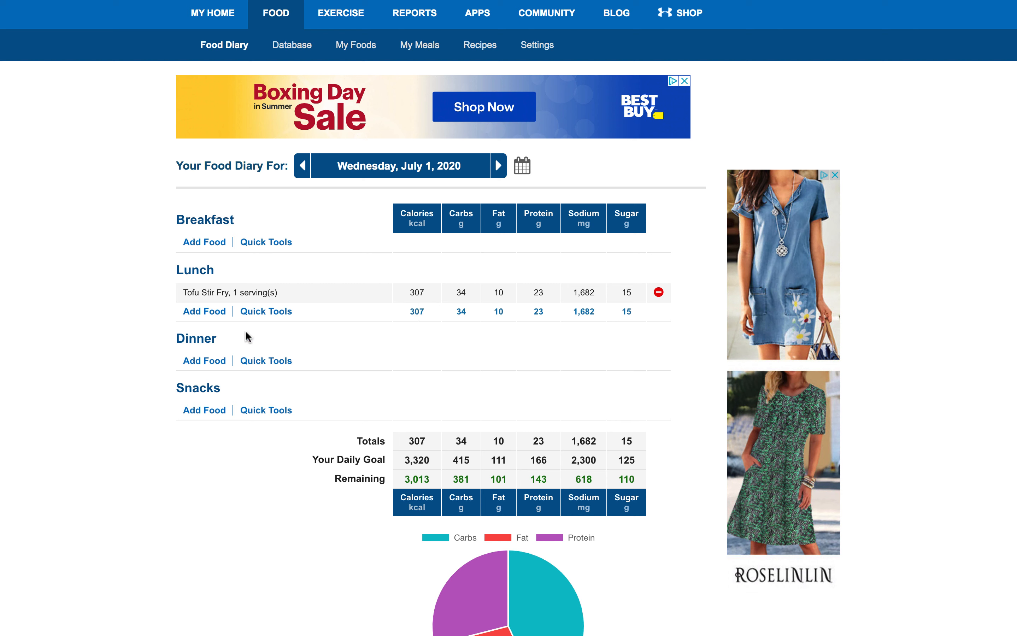
Start adding a food to Lunch and search the food database for "rice", refining the search to "rice cooked"
{"action": "left_click", "coordinate": [210, 312]}
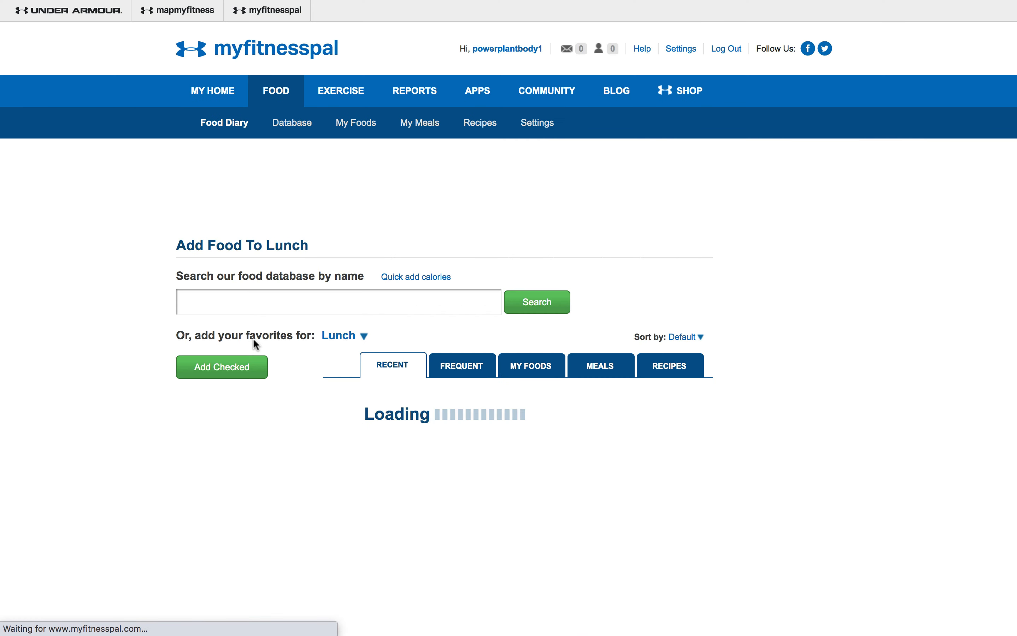
{"action": "scroll", "coordinate": [392, 397], "scroll_direction": "down", "scroll_amount": 2}
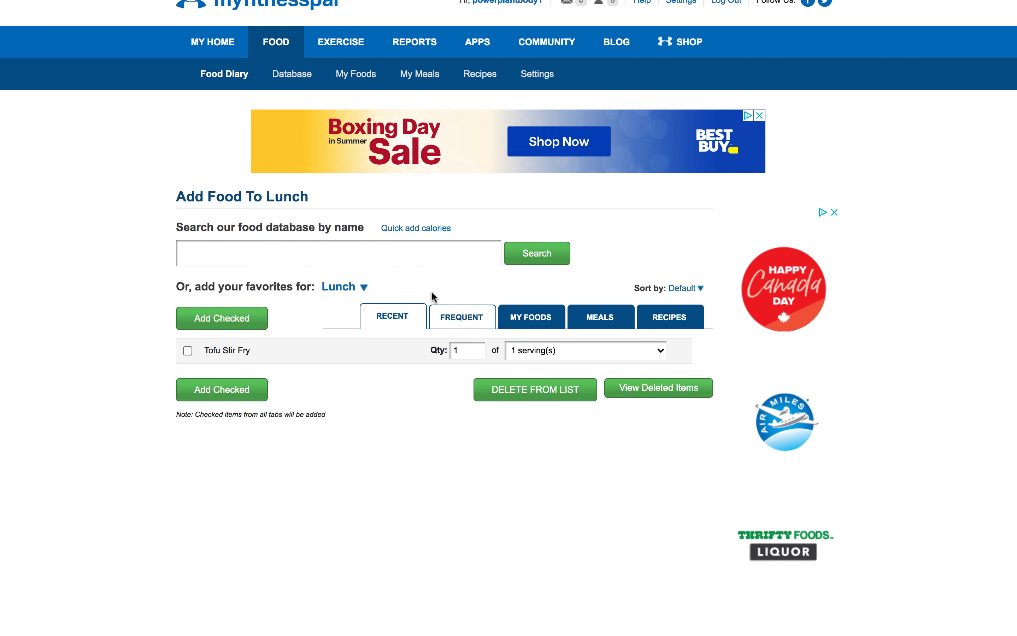
{"action": "left_click", "coordinate": [404, 257]}
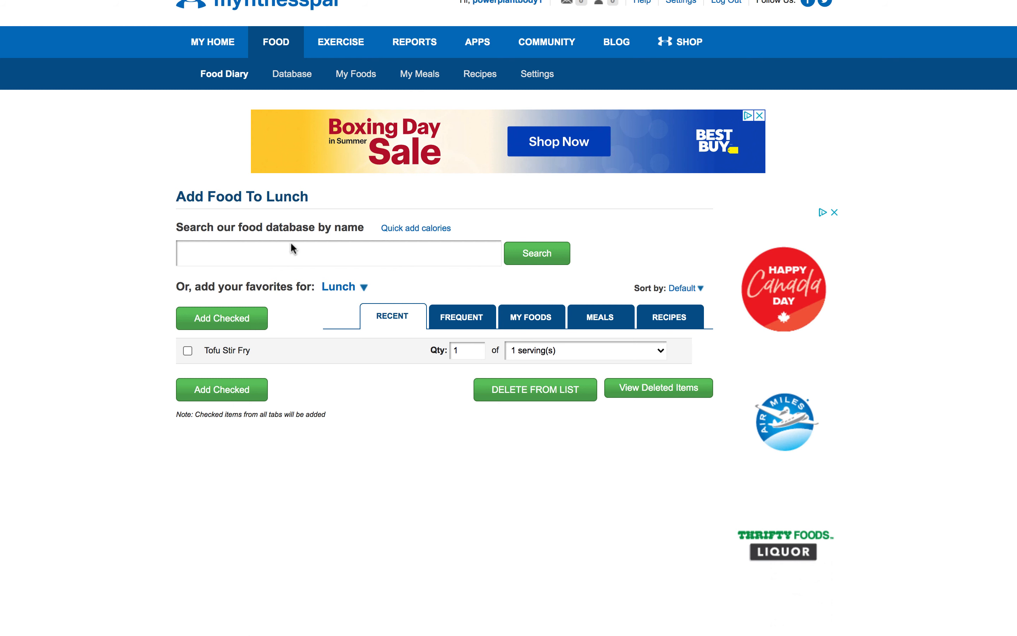
{"action": "type", "text": "rice"}
{"action": "key", "text": "Return"}
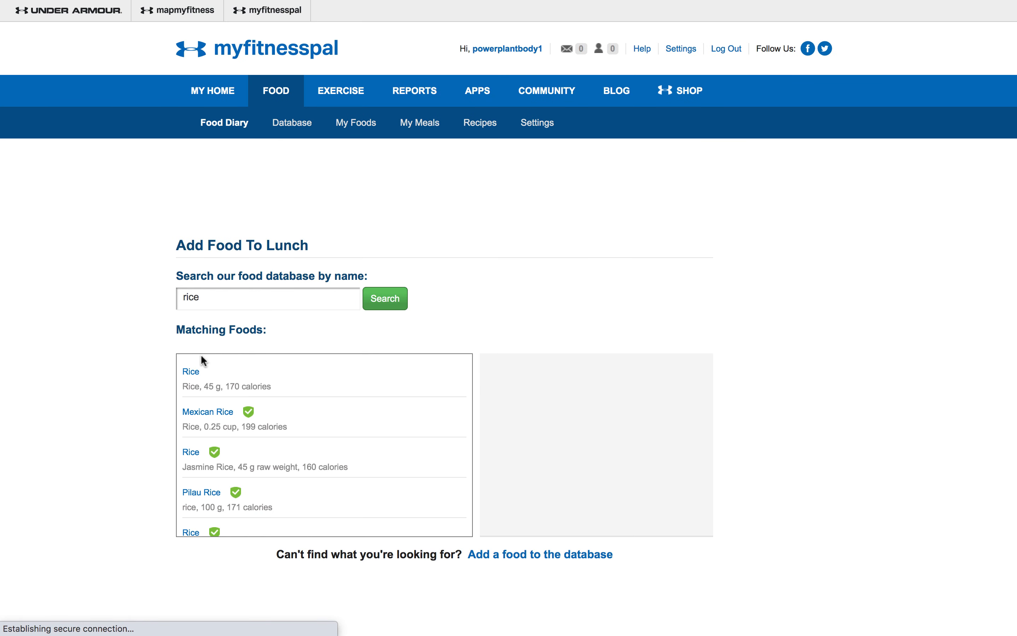
{"action": "left_click", "coordinate": [236, 276]}
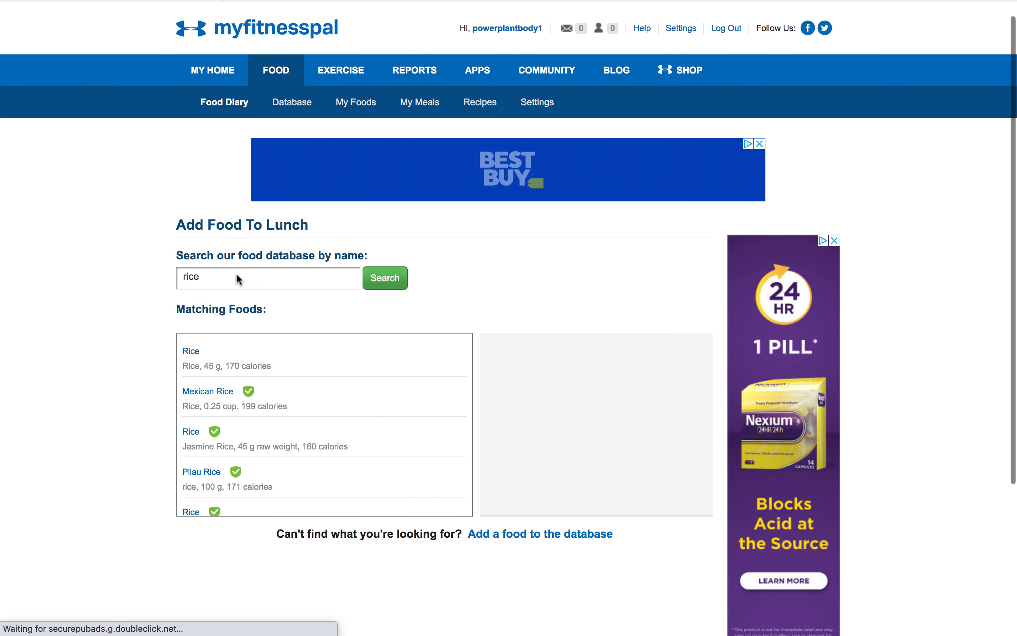
{"action": "type", "text": "cooked"}
{"action": "key", "text": "Return"}
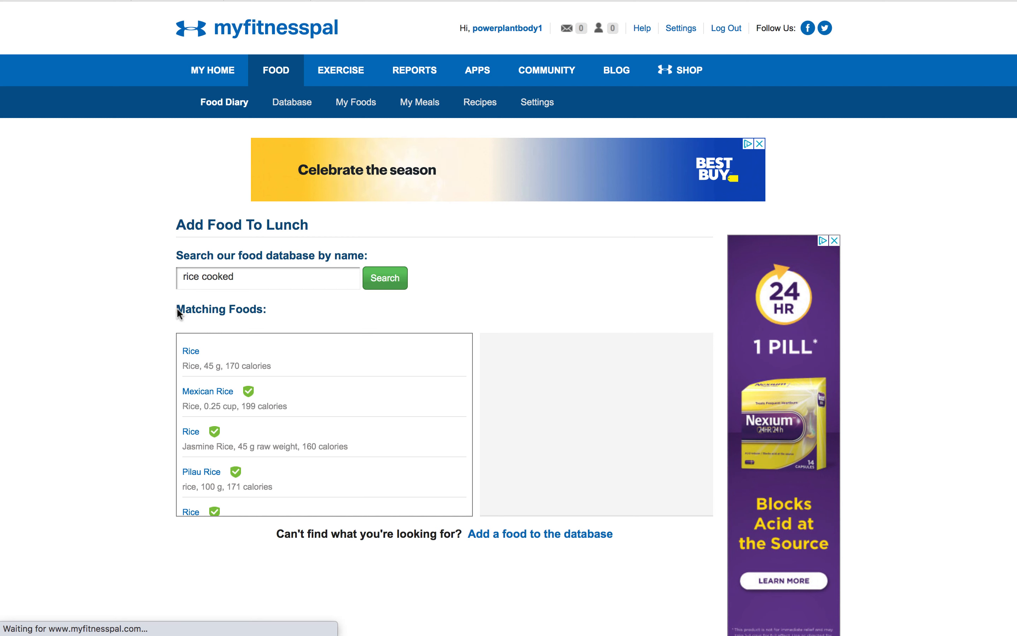
Compare the cooked rice matches by type, serving size, calories and verified mark
{"action": "scroll", "coordinate": [140, 355], "scroll_direction": "down", "scroll_amount": 1}
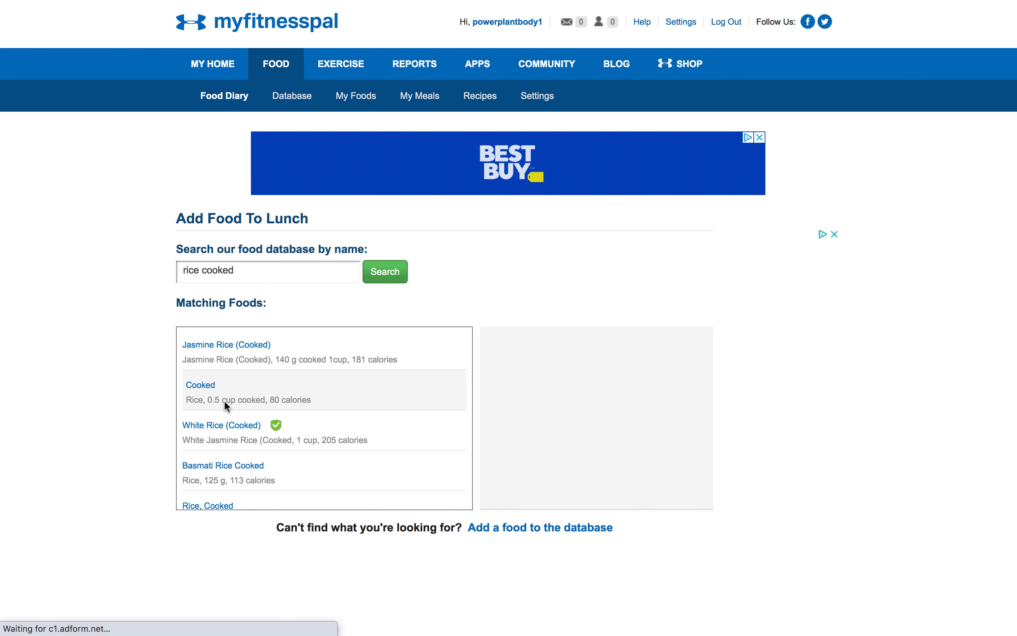
{"action": "scroll", "coordinate": [171, 440], "scroll_direction": "down", "scroll_amount": 1}
{"action": "scroll", "coordinate": [171, 438], "scroll_direction": "down", "scroll_amount": 1}
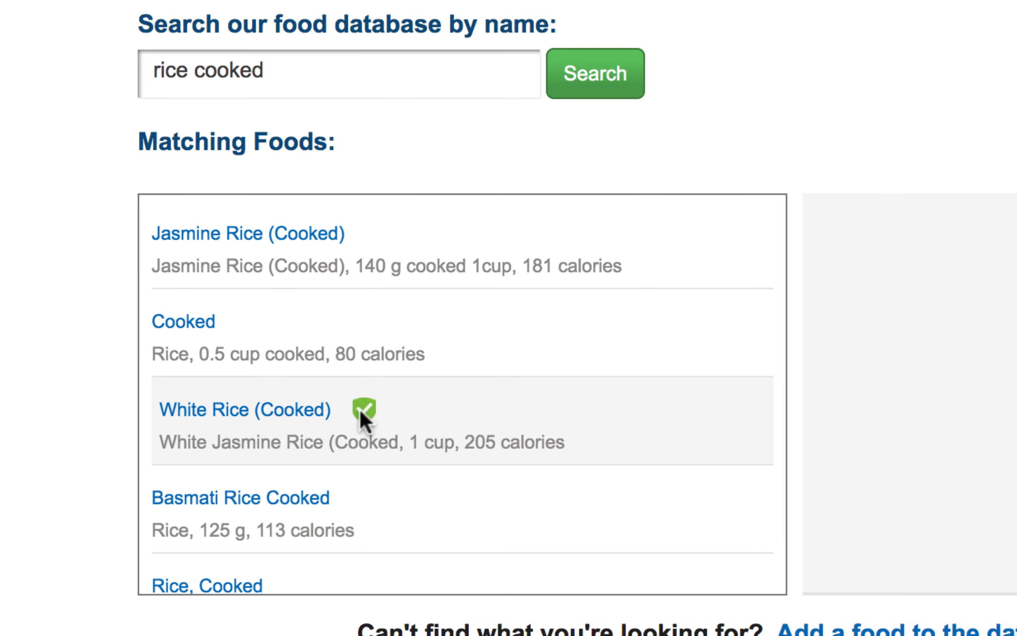
{"action": "scroll", "coordinate": [370, 420], "scroll_direction": "down", "scroll_amount": 10}
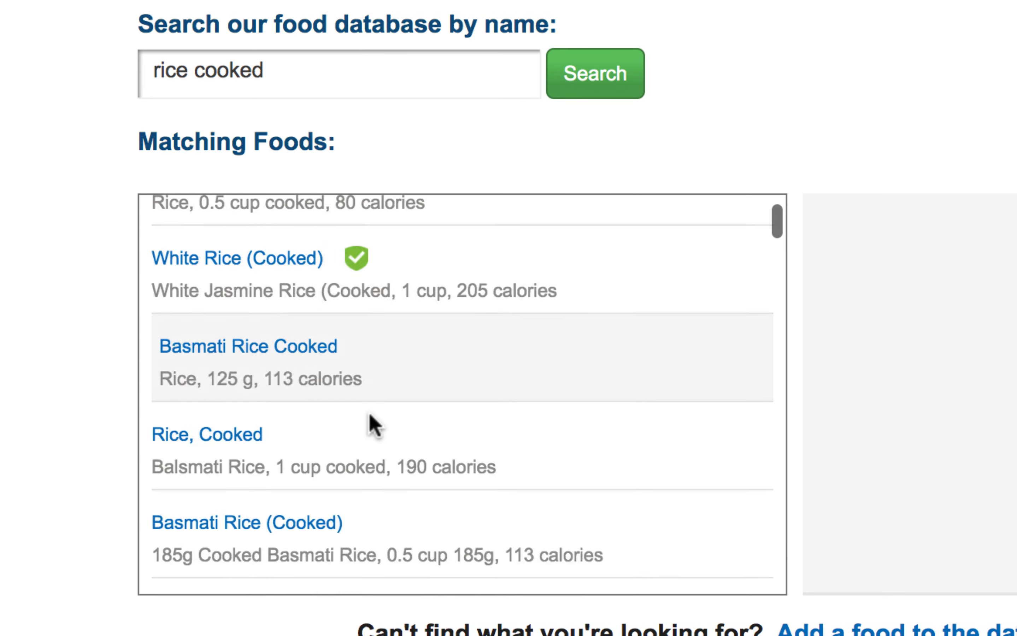
{"action": "scroll", "coordinate": [356, 452], "scroll_direction": "down", "scroll_amount": 3}
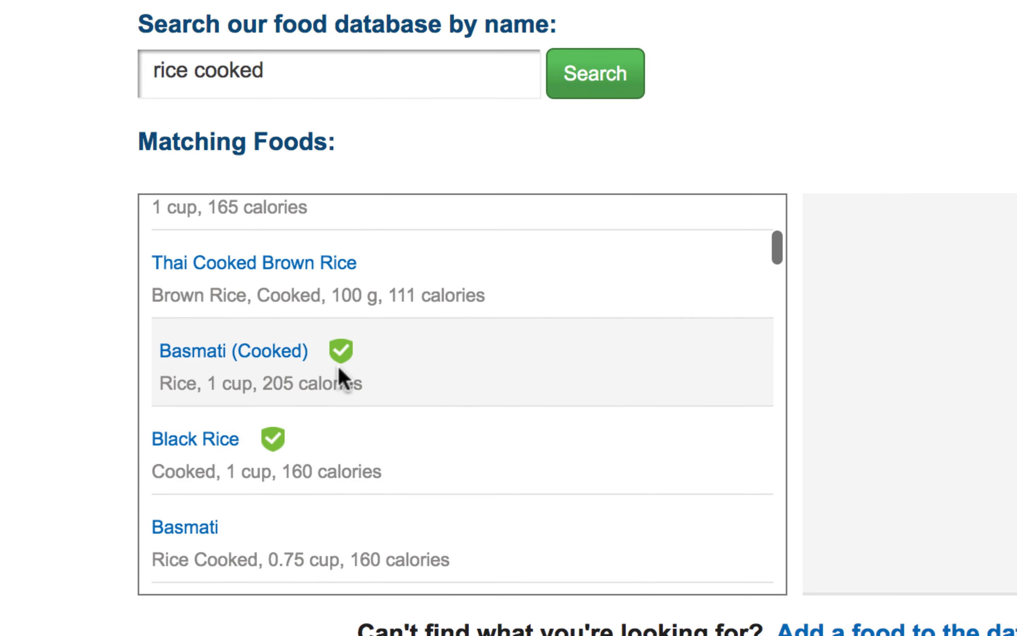
{"action": "scroll", "coordinate": [332, 465], "scroll_direction": "up", "scroll_amount": 3}
{"action": "scroll", "coordinate": [303, 465], "scroll_direction": "up", "scroll_amount": 10}
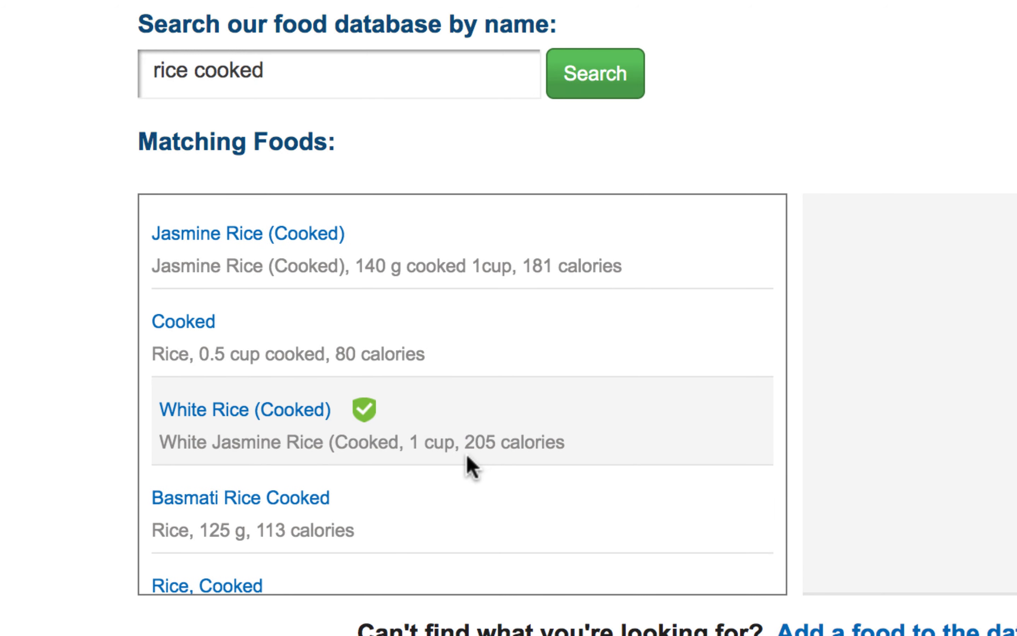
{"action": "scroll", "coordinate": [442, 446], "scroll_direction": "down", "scroll_amount": 2}
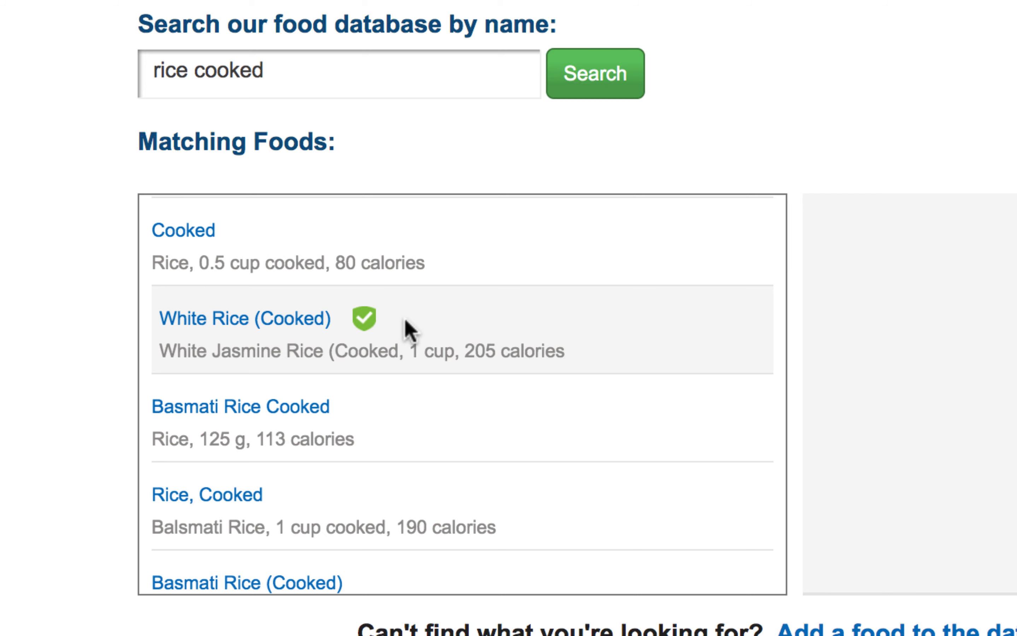
{"action": "scroll", "coordinate": [409, 329], "scroll_direction": "up", "scroll_amount": 2}
{"action": "scroll", "coordinate": [318, 364], "scroll_direction": "down", "scroll_amount": 7}
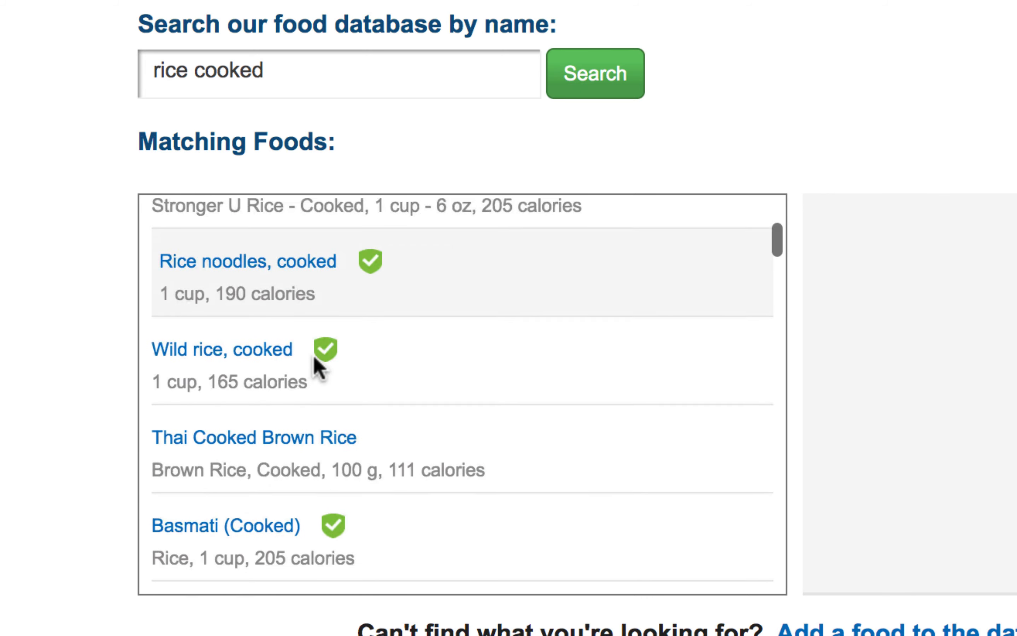
{"action": "scroll", "coordinate": [295, 358], "scroll_direction": "down", "scroll_amount": 1}
{"action": "scroll", "coordinate": [320, 511], "scroll_direction": "down", "scroll_amount": 2}
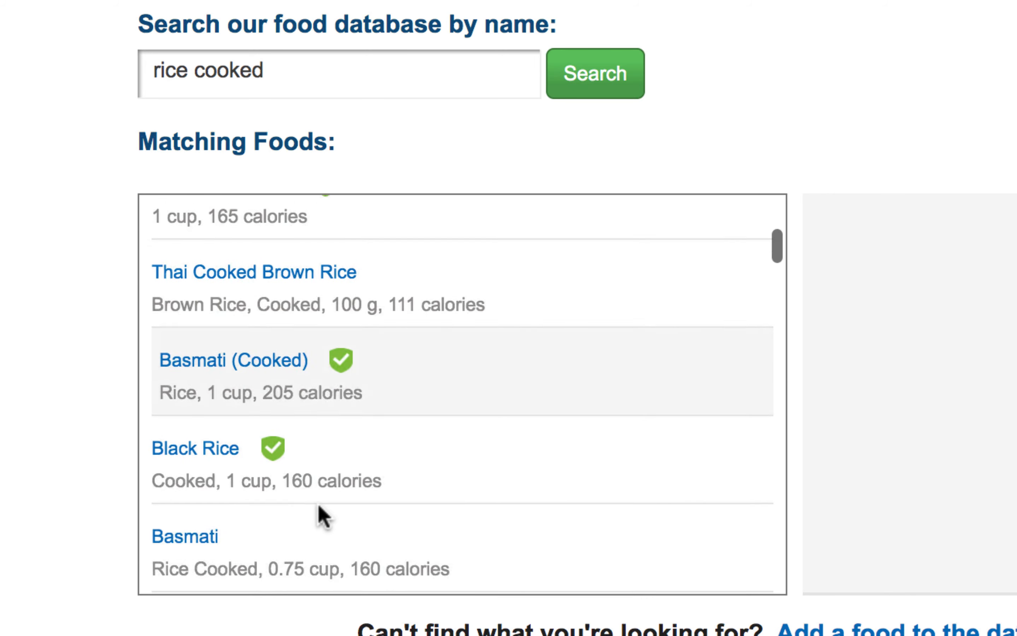
{"action": "scroll", "coordinate": [320, 515], "scroll_direction": "down", "scroll_amount": 5}
{"action": "scroll", "coordinate": [320, 516], "scroll_direction": "up", "scroll_amount": 3}
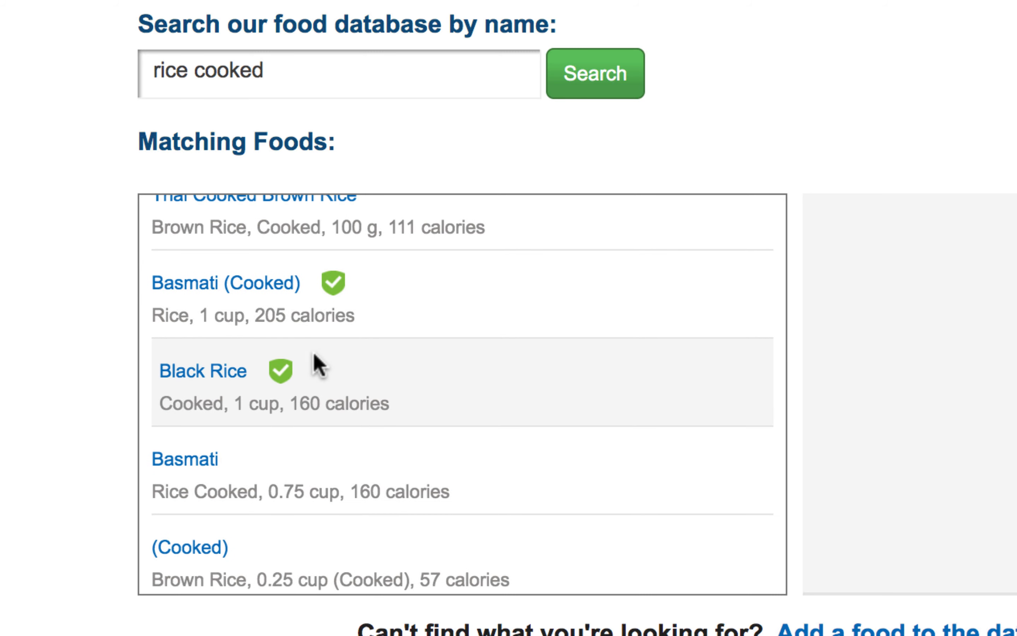
{"action": "scroll", "coordinate": [334, 330], "scroll_direction": "up", "scroll_amount": 3}
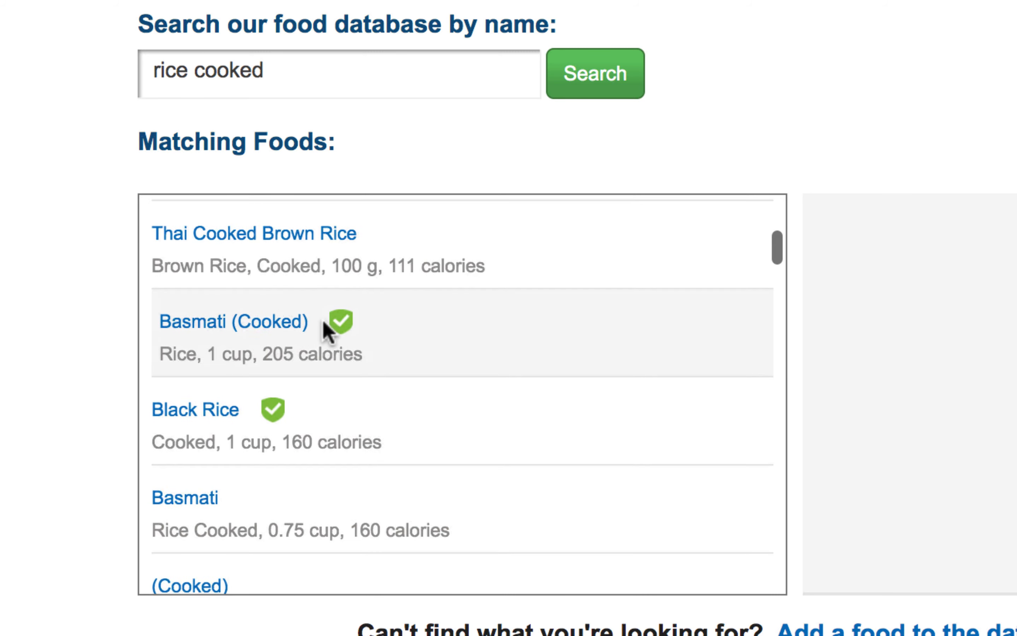
Log 1 cup of the verified White Rice (Cooked) entry, White Jasmine Rice, to Lunch
{"action": "scroll", "coordinate": [416, 331], "scroll_direction": "up", "scroll_amount": 2}
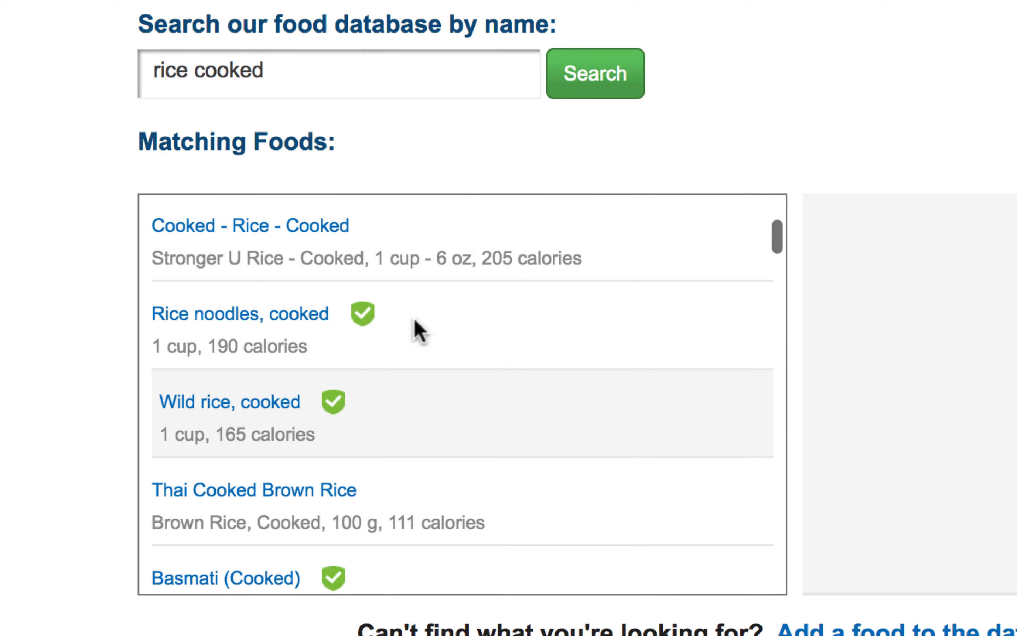
{"action": "scroll", "coordinate": [415, 331], "scroll_direction": "up", "scroll_amount": 5}
{"action": "scroll", "coordinate": [408, 328], "scroll_direction": "up", "scroll_amount": 2}
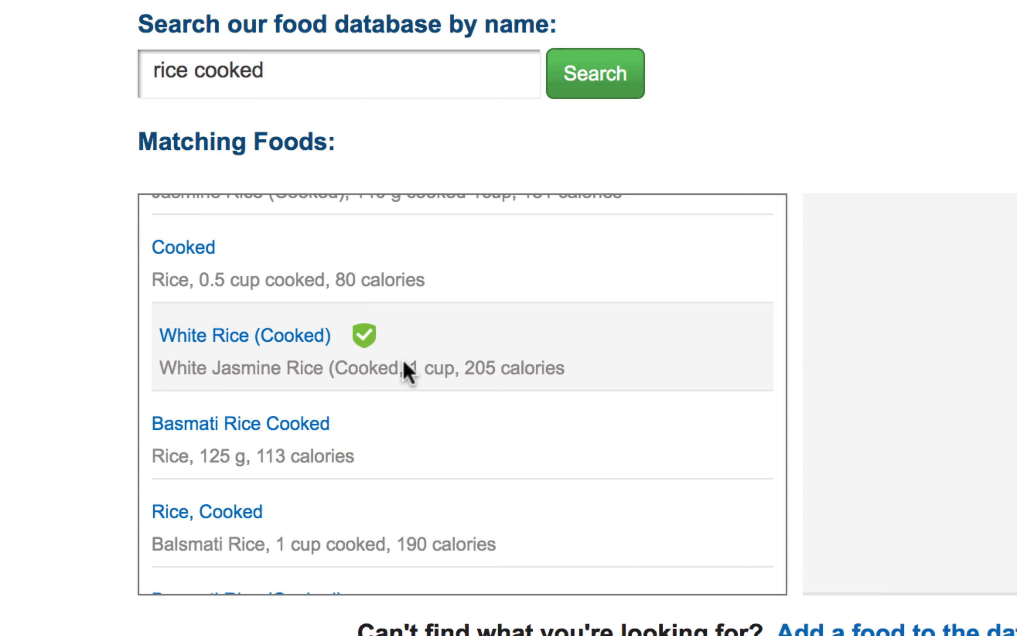
{"action": "left_click", "coordinate": [356, 330]}
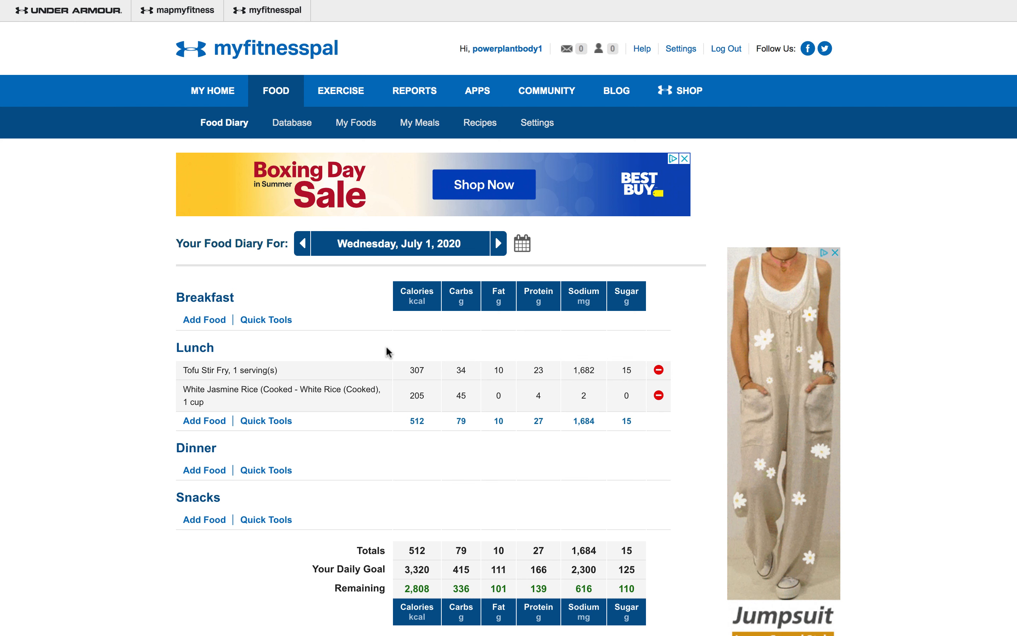
Log 1 serving of the saved Tofu Stir Fry recipe to Breakfast
{"action": "left_click", "coordinate": [217, 320]}
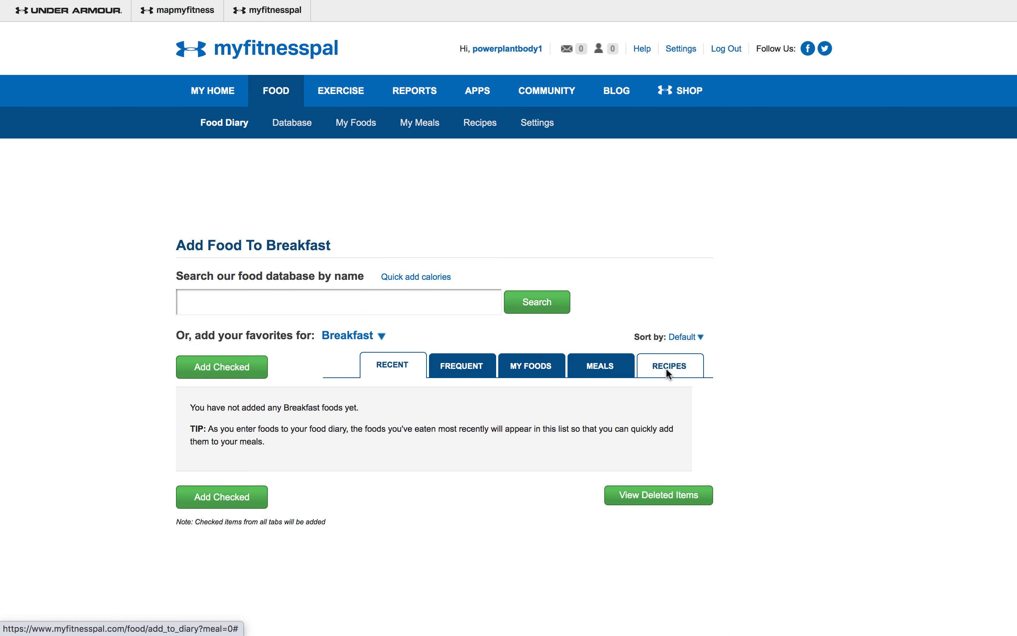
{"action": "left_click", "coordinate": [667, 367]}
{"action": "scroll", "coordinate": [532, 463], "scroll_direction": "down", "scroll_amount": 2}
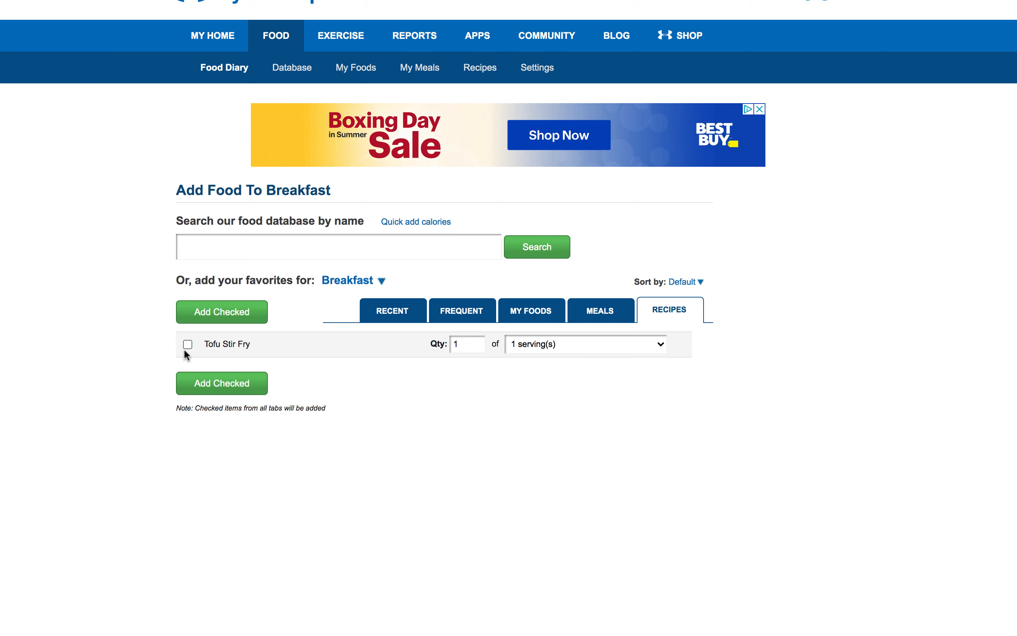
{"action": "left_click", "coordinate": [221, 384]}
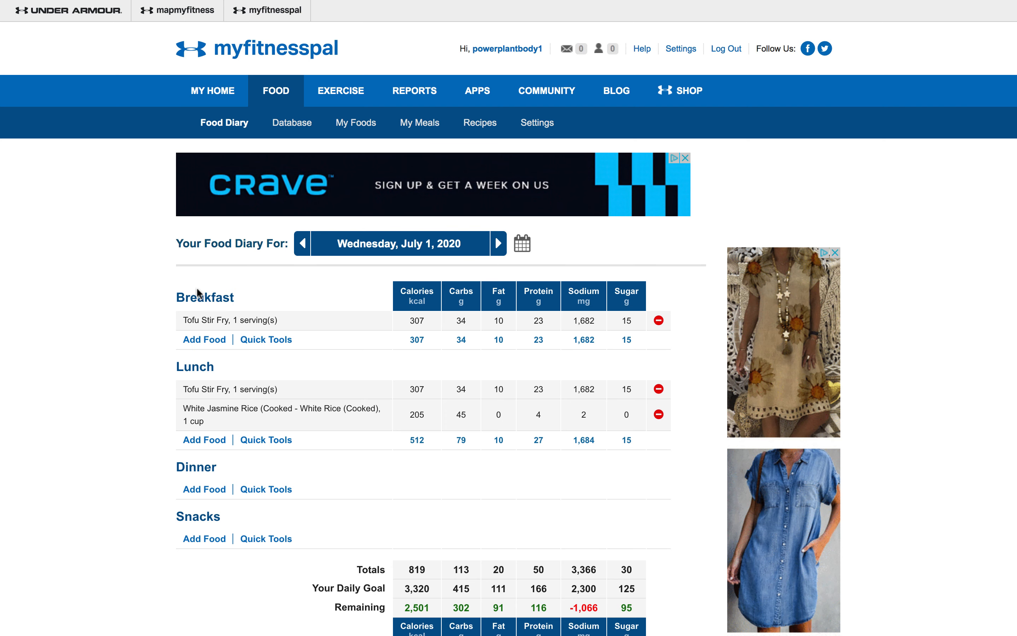
Log 1 serving of the saved Tofu Stir Fry recipe to Dinner
{"action": "scroll", "coordinate": [213, 455], "scroll_direction": "down", "scroll_amount": 2}
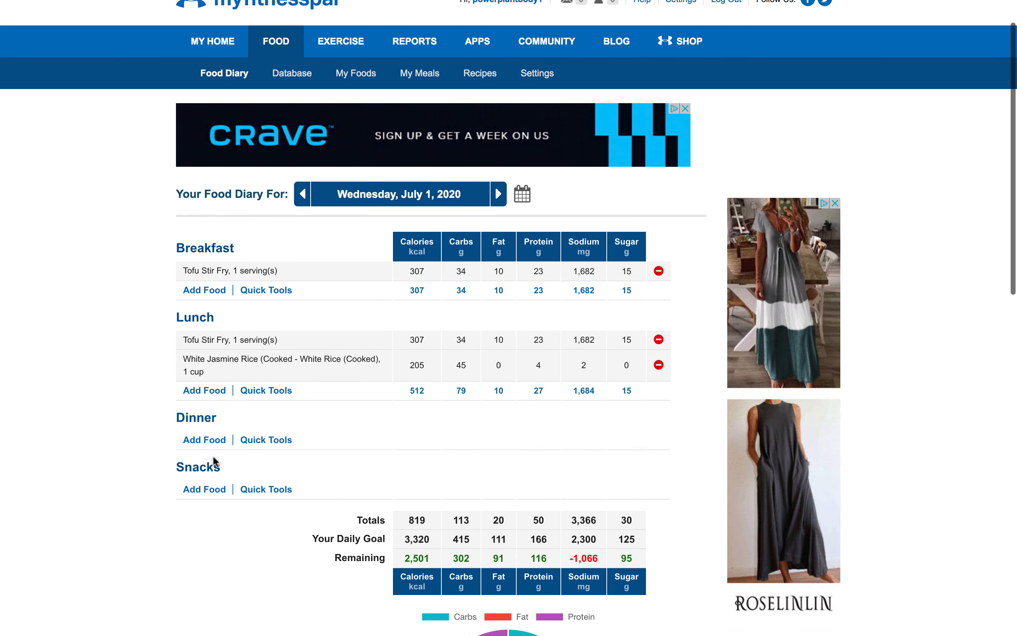
{"action": "left_click", "coordinate": [201, 434]}
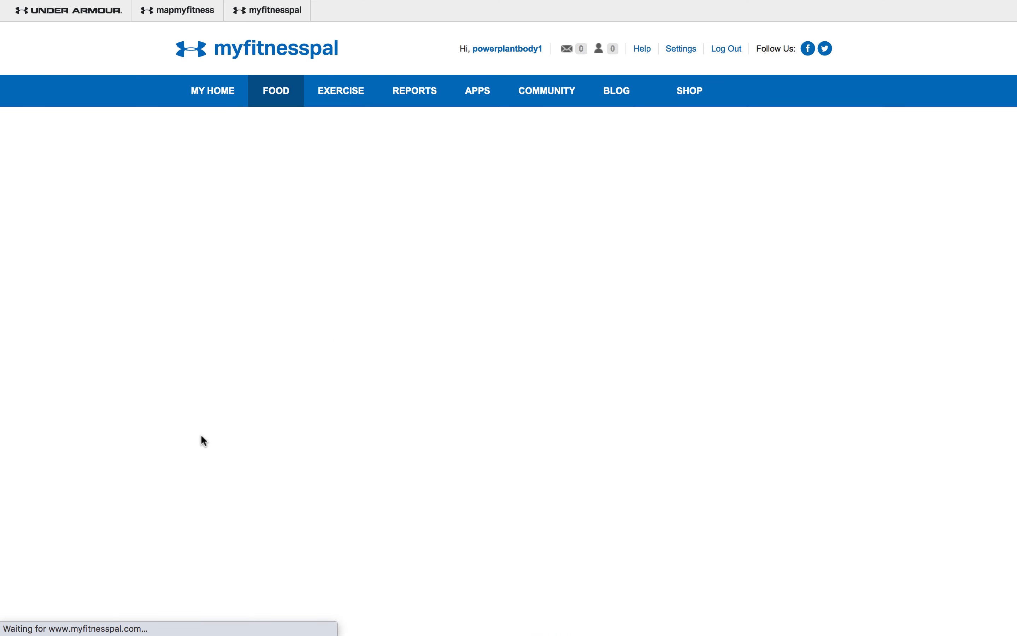
{"action": "left_click", "coordinate": [669, 365]}
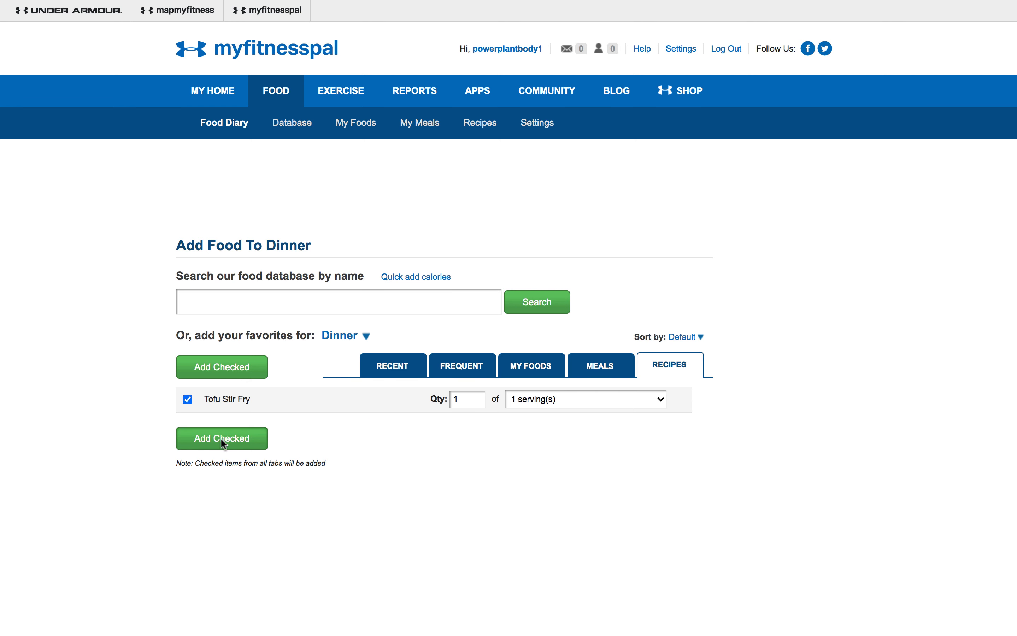
{"action": "left_click", "coordinate": [465, 400]}
{"action": "left_click", "coordinate": [222, 439]}
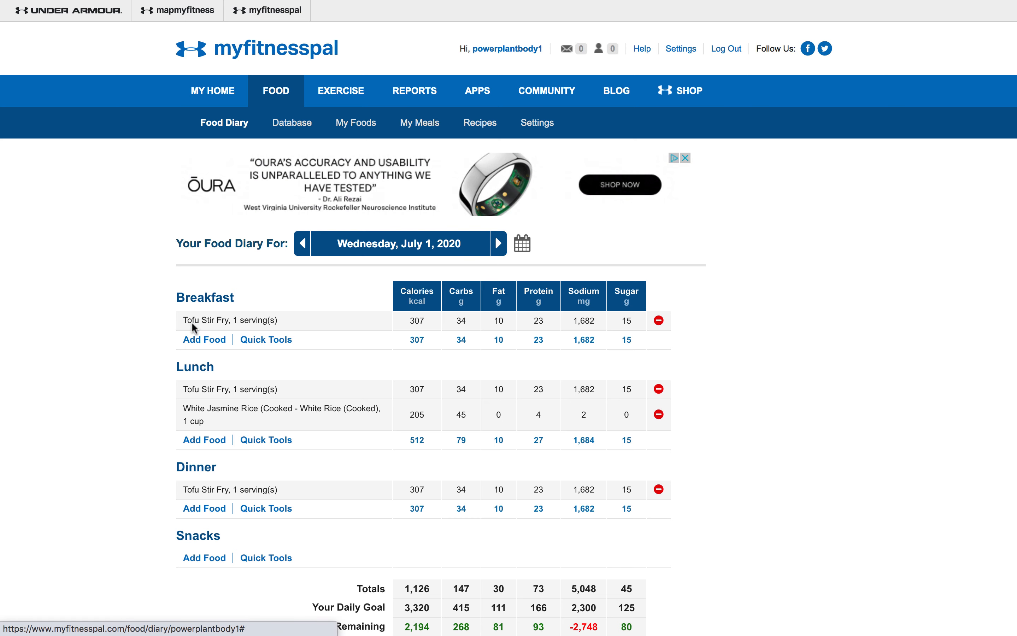
Start adding another food to Dinner and search the food database for "steamed vegetables"
{"action": "scroll", "coordinate": [195, 488], "scroll_direction": "down", "scroll_amount": 2}
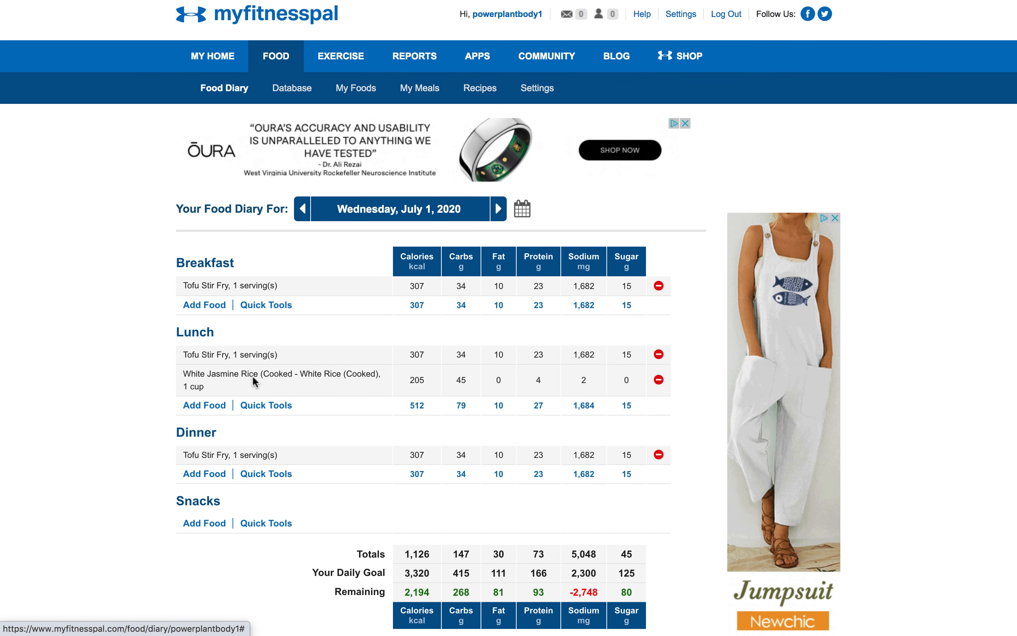
{"action": "scroll", "coordinate": [255, 382], "scroll_direction": "down", "scroll_amount": 2}
{"action": "scroll", "coordinate": [327, 389], "scroll_direction": "down", "scroll_amount": 2}
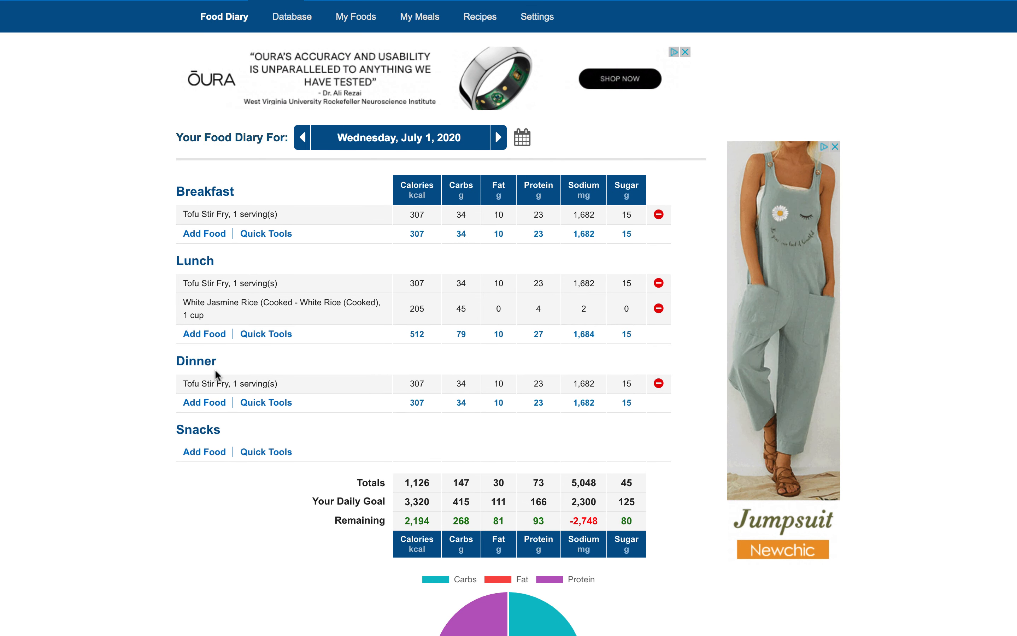
{"action": "left_click", "coordinate": [216, 403]}
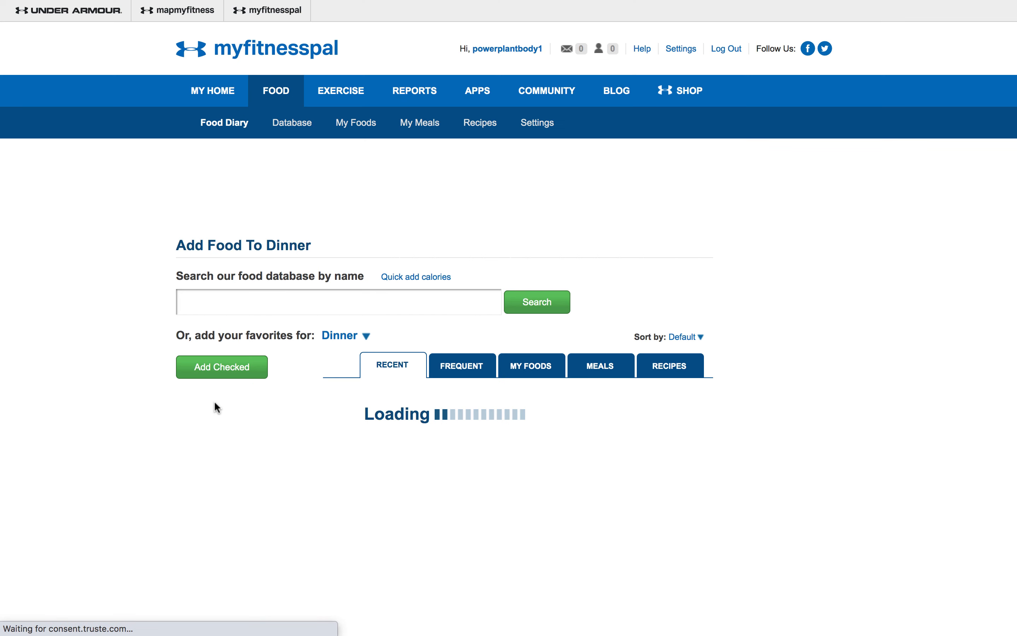
{"action": "type", "text": "steamed vegetables"}
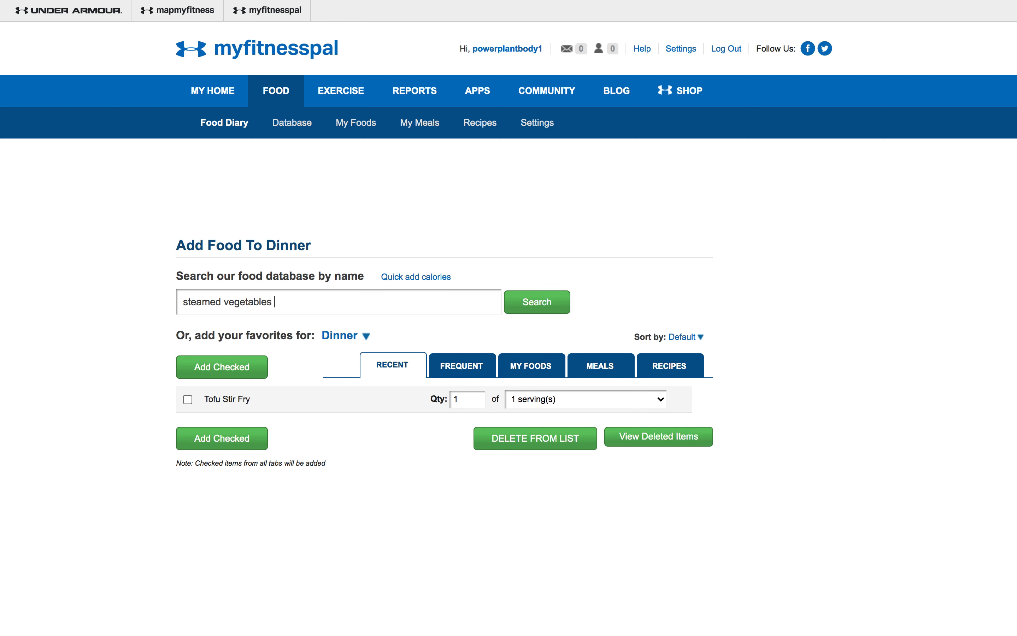
{"action": "key", "text": "Return"}
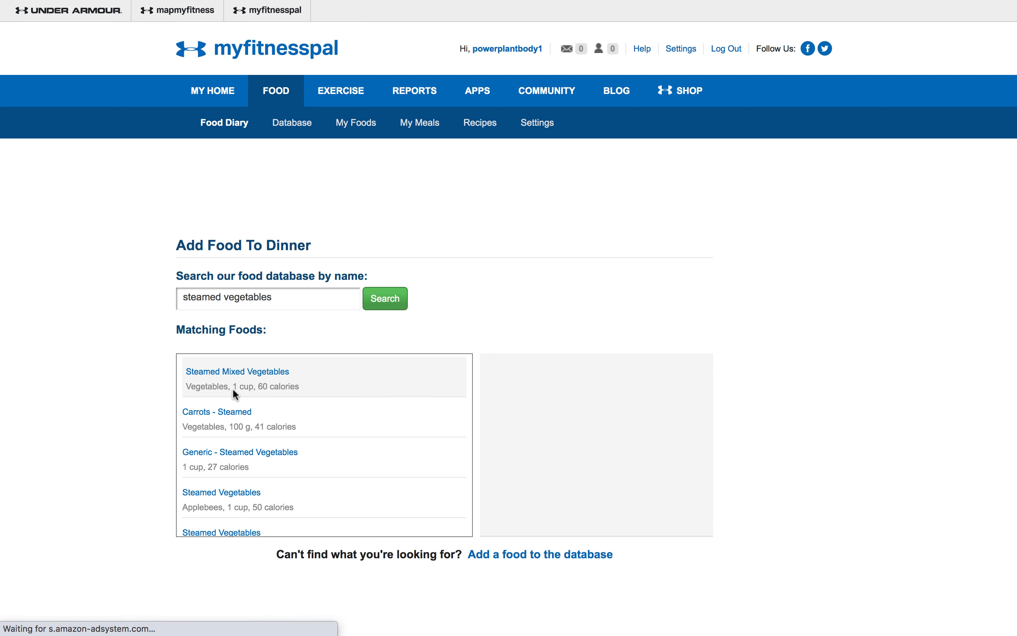
Choose the verified Boston Market Steamed Vegetables and log 6 servings of 1 oz to Dinner
{"action": "scroll", "coordinate": [284, 436], "scroll_direction": "down", "scroll_amount": 7}
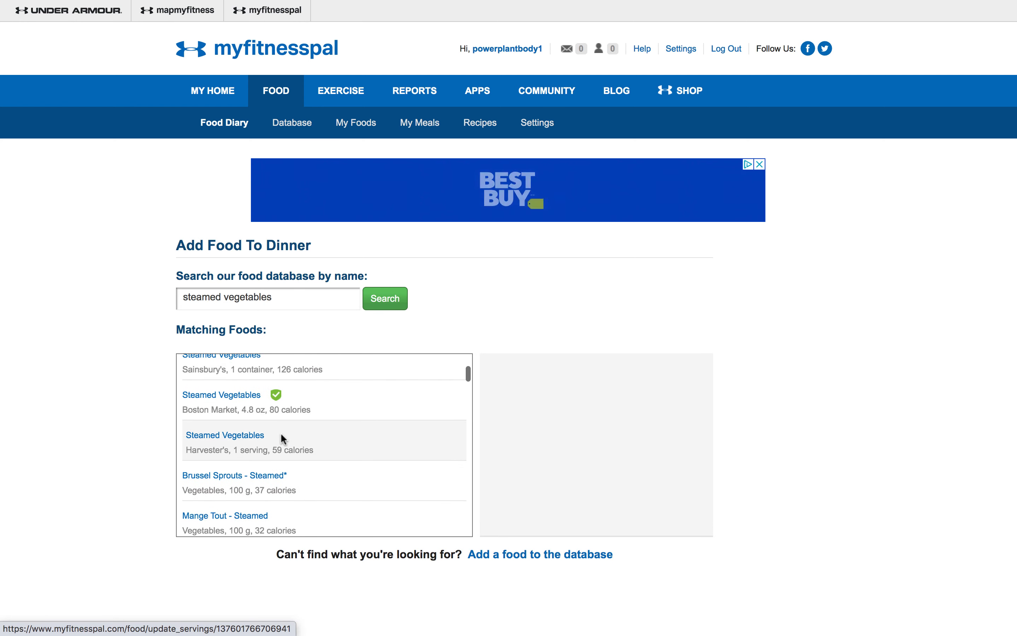
{"action": "left_click", "coordinate": [241, 394]}
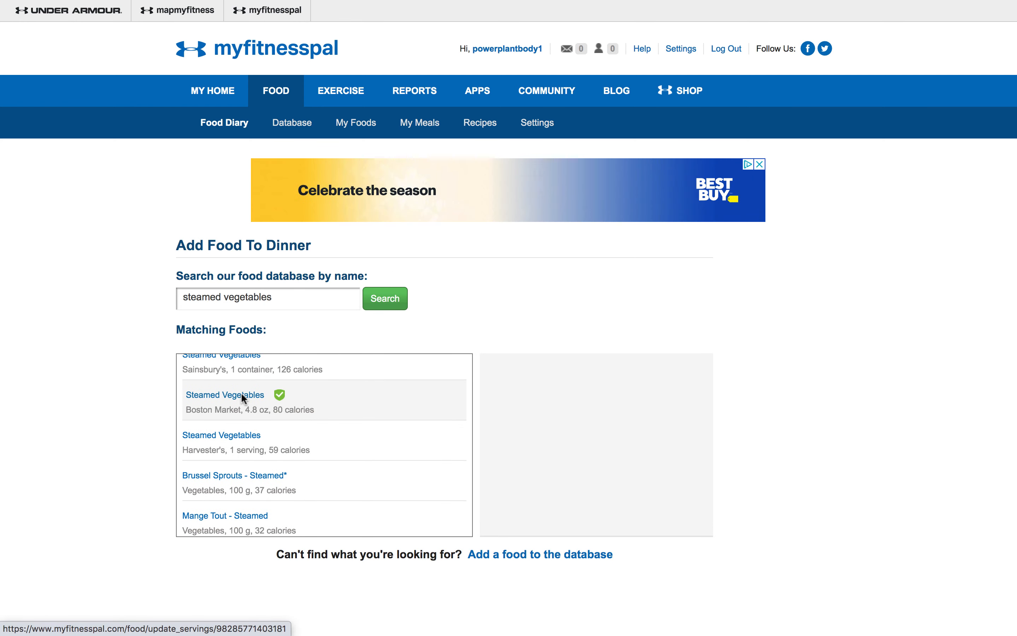
{"action": "left_click", "coordinate": [604, 431]}
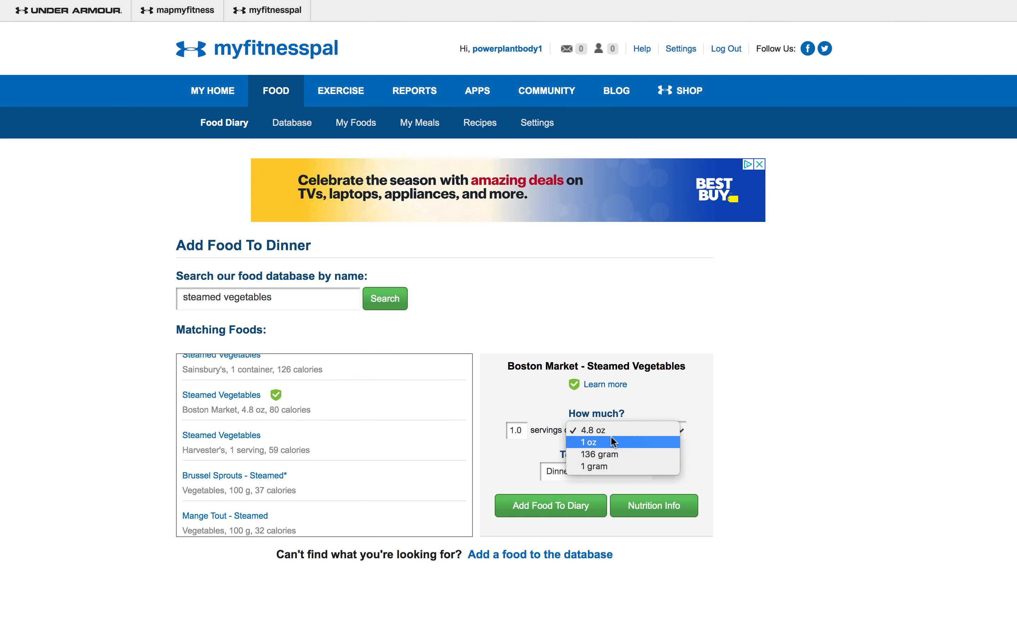
{"action": "left_click", "coordinate": [609, 442]}
{"action": "double_click", "coordinate": [520, 429]}
{"action": "type", "text": "4"}
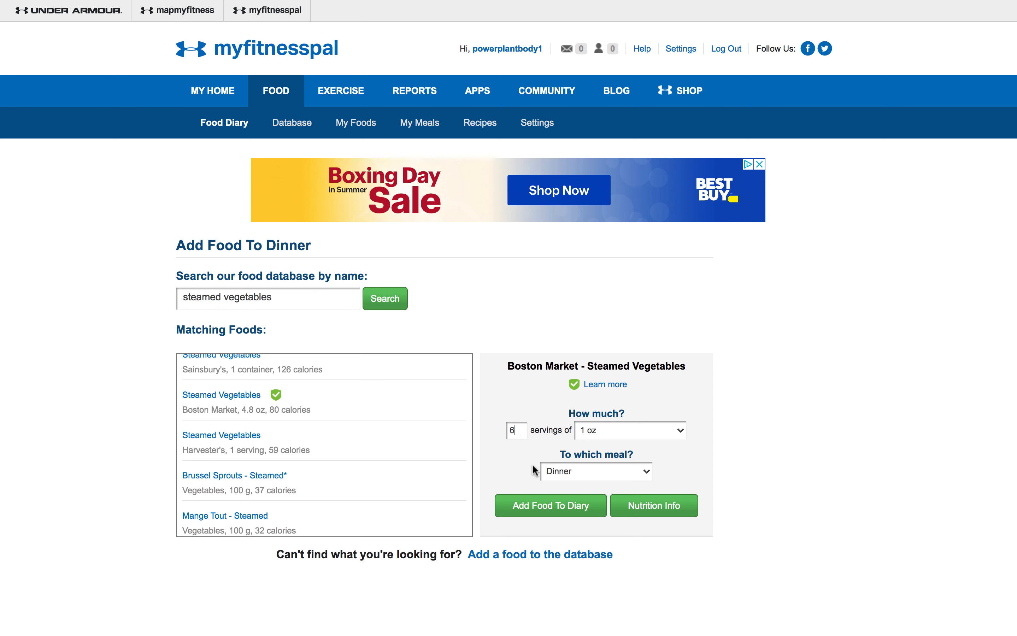
{"action": "left_click", "coordinate": [552, 505]}
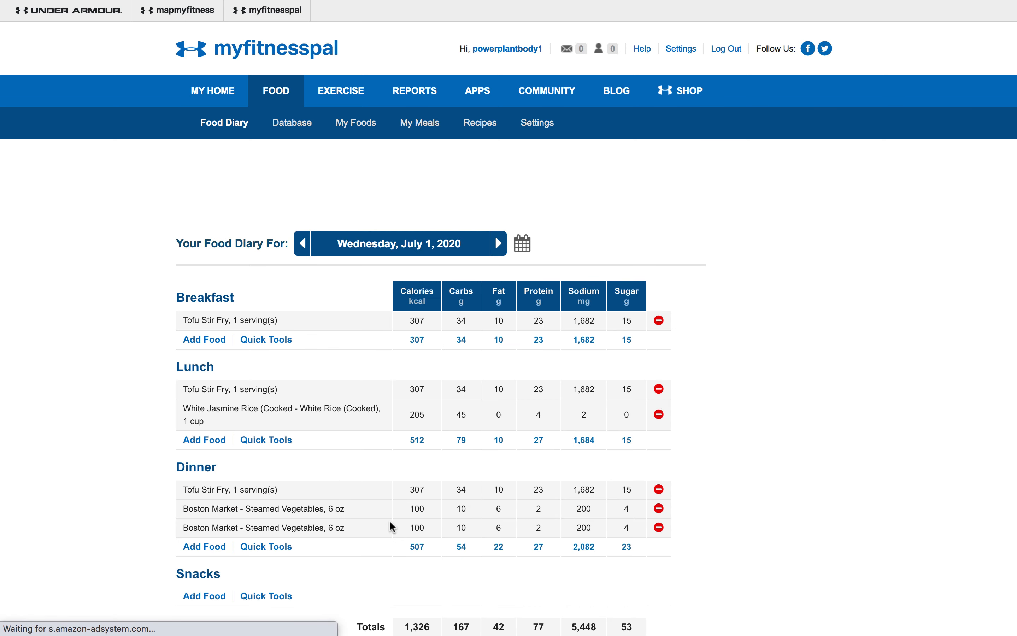
Delete the duplicate Boston Market - Steamed Vegetables entry from Dinner and review the day's entries and totals
{"action": "scroll", "coordinate": [391, 527], "scroll_direction": "down", "scroll_amount": 3}
{"action": "scroll", "coordinate": [391, 523], "scroll_direction": "down", "scroll_amount": 1}
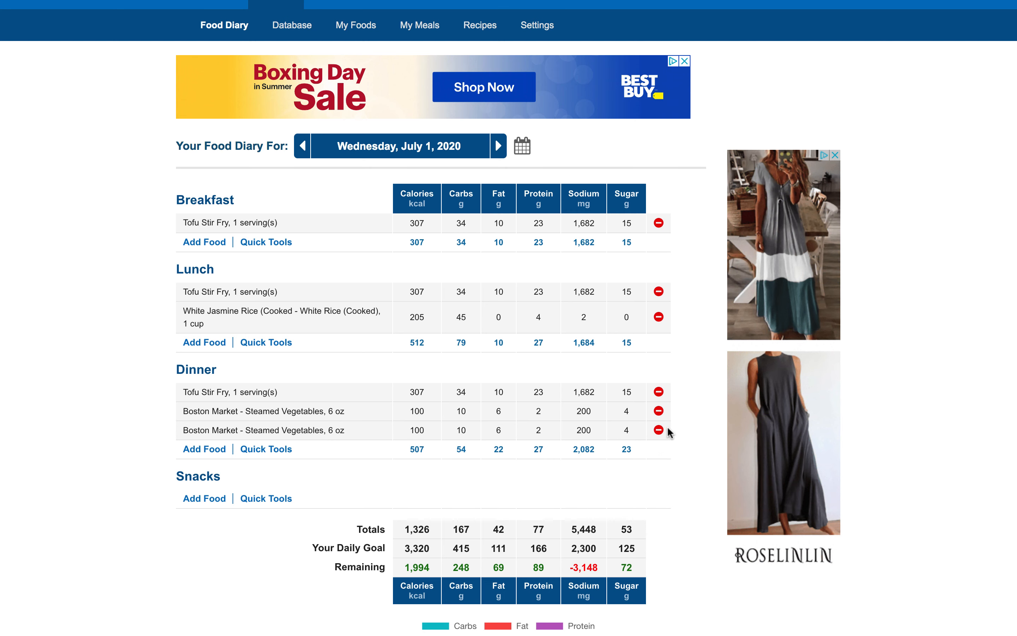
{"action": "left_click", "coordinate": [658, 431]}
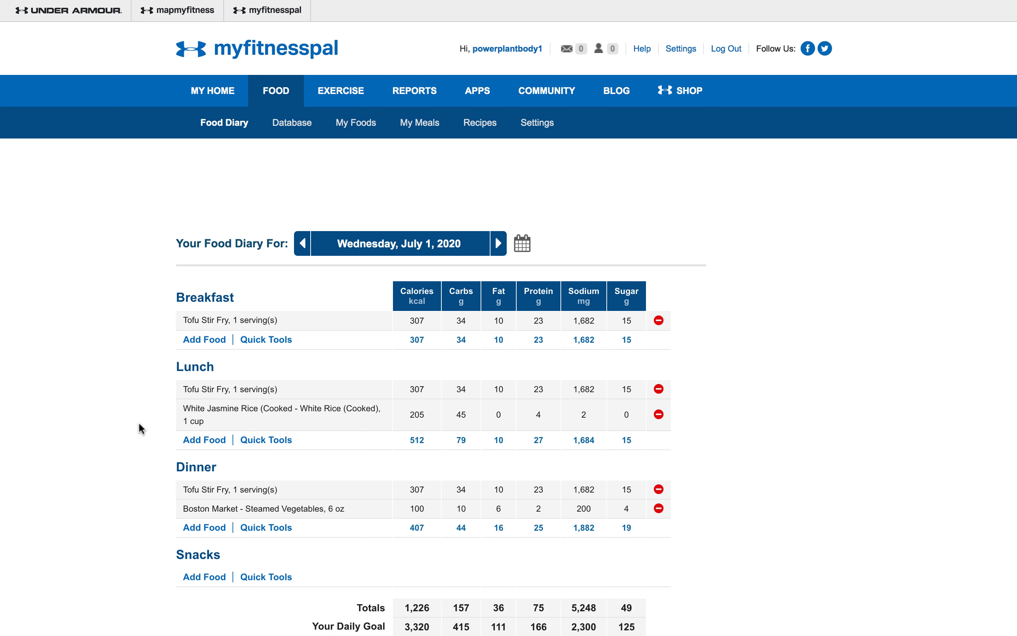
{"action": "scroll", "coordinate": [141, 425], "scroll_direction": "down", "scroll_amount": 5}
{"action": "scroll", "coordinate": [296, 325], "scroll_direction": "up", "scroll_amount": 1}
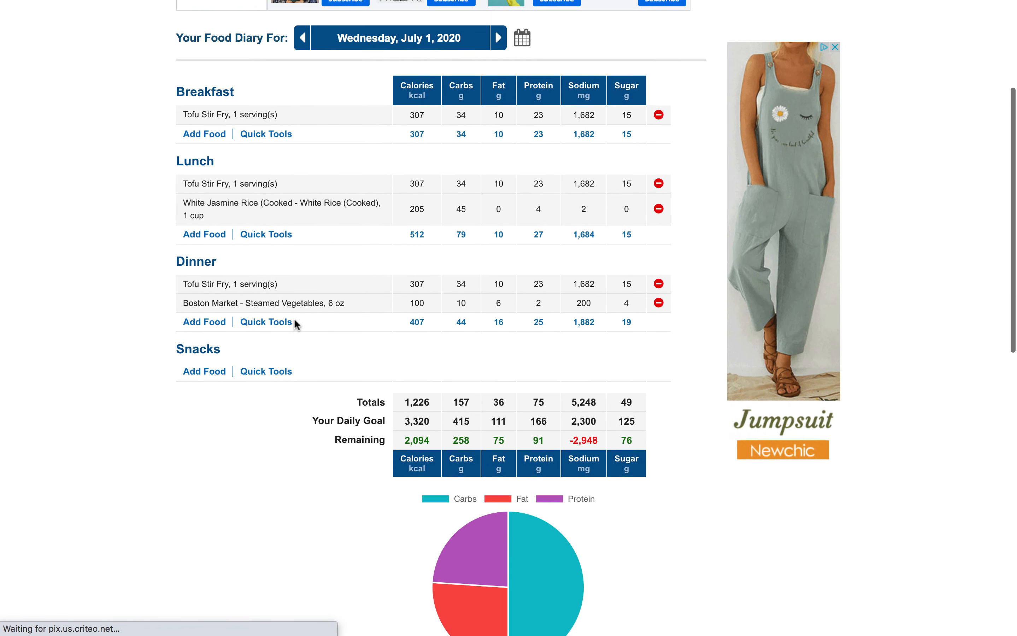
{"action": "scroll", "coordinate": [368, 357], "scroll_direction": "up", "scroll_amount": 3}
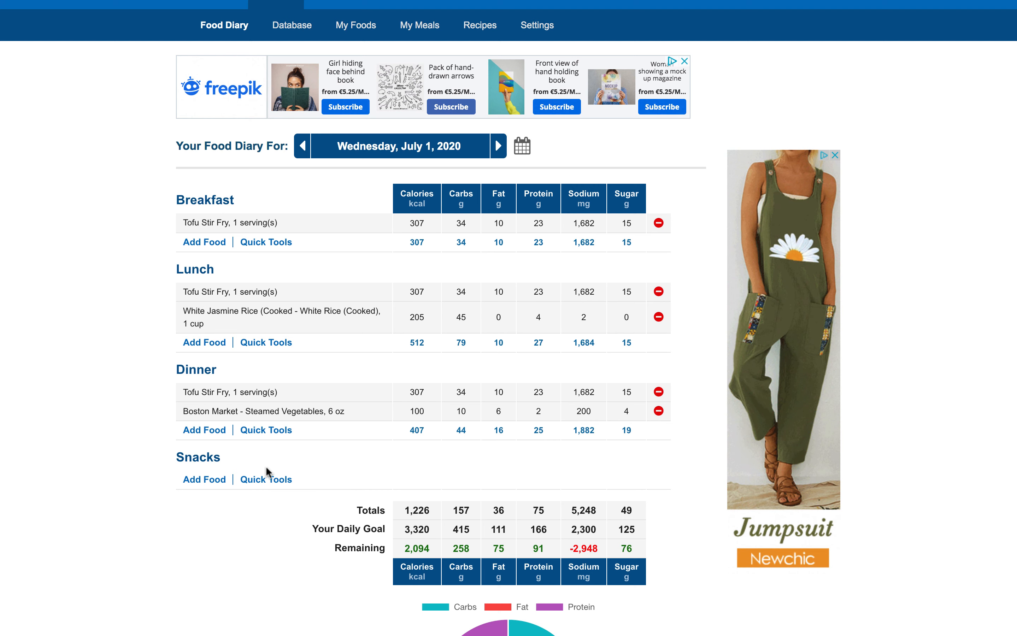
{"action": "scroll", "coordinate": [102, 353], "scroll_direction": "up", "scroll_amount": 1}
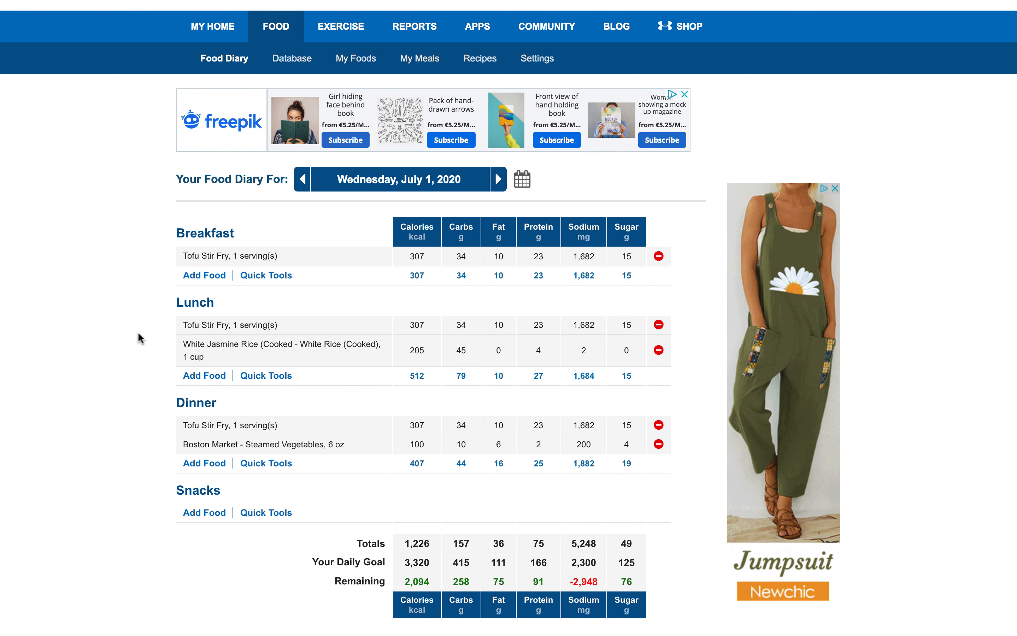
Open the Recipes page and review the saved recipe box and the recipe importer
{"action": "scroll", "coordinate": [135, 333], "scroll_direction": "up", "scroll_amount": 1}
{"action": "scroll", "coordinate": [134, 327], "scroll_direction": "up", "scroll_amount": 1}
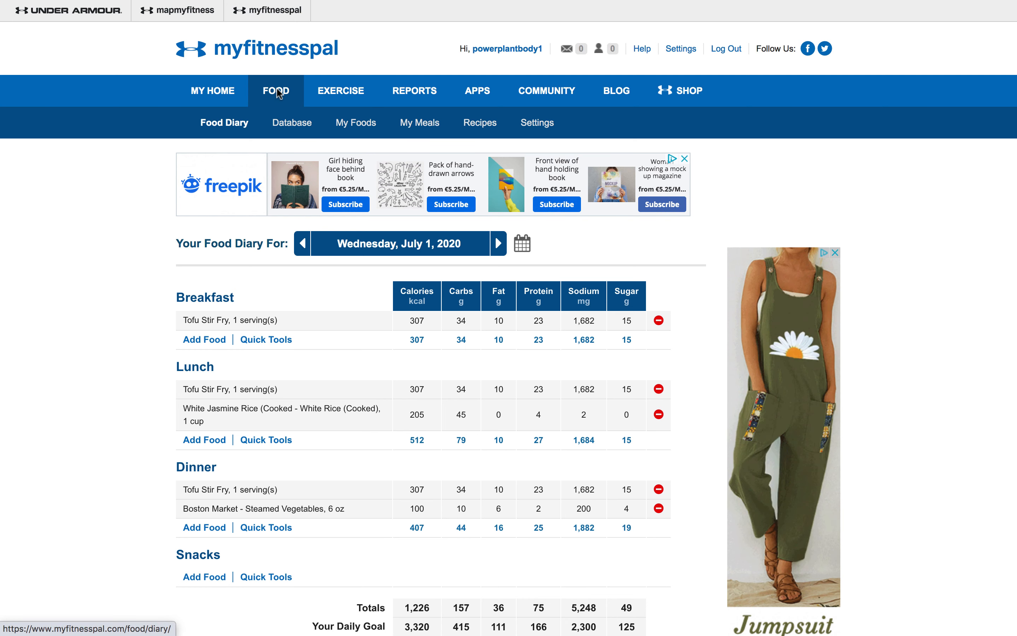
{"action": "left_click", "coordinate": [477, 123]}
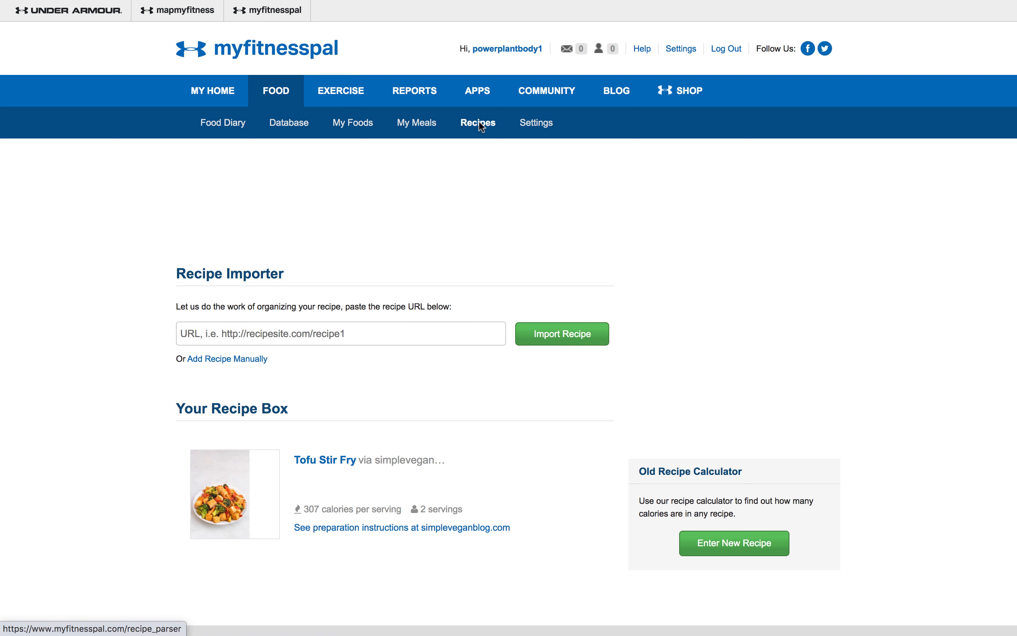
{"action": "scroll", "coordinate": [431, 271], "scroll_direction": "down", "scroll_amount": 3}
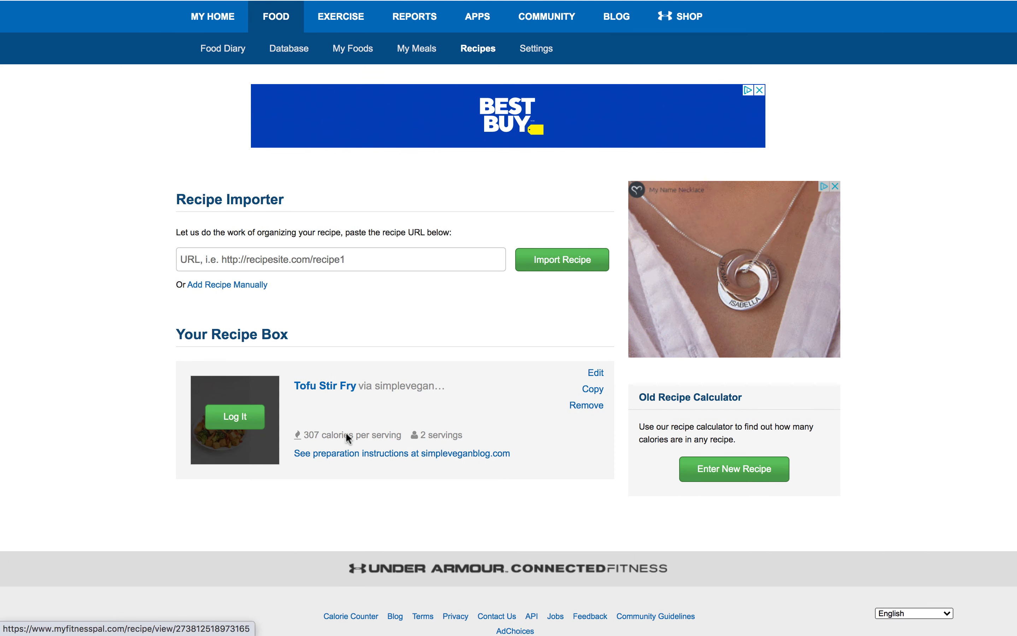
{"action": "scroll", "coordinate": [41, 398], "scroll_direction": "up", "scroll_amount": 3}
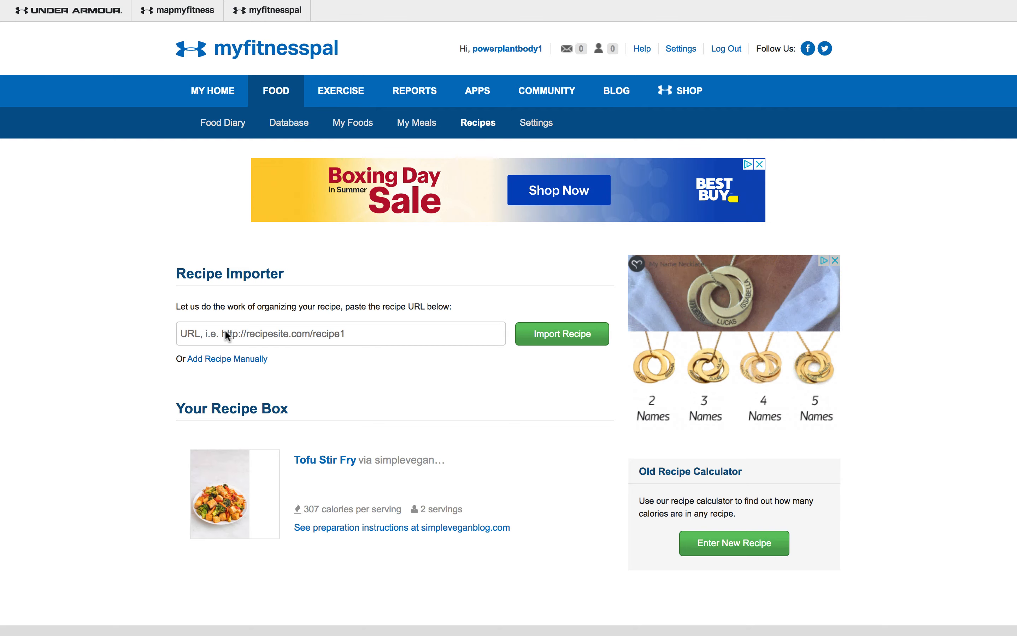
Switch to Simple Vegan Blog in the browser and open the Tofu Scramble recipe from the Gluten Free recipe category
{"action": "key", "text": "ctrl+Right"}
{"action": "left_click", "coordinate": [87, 16]}
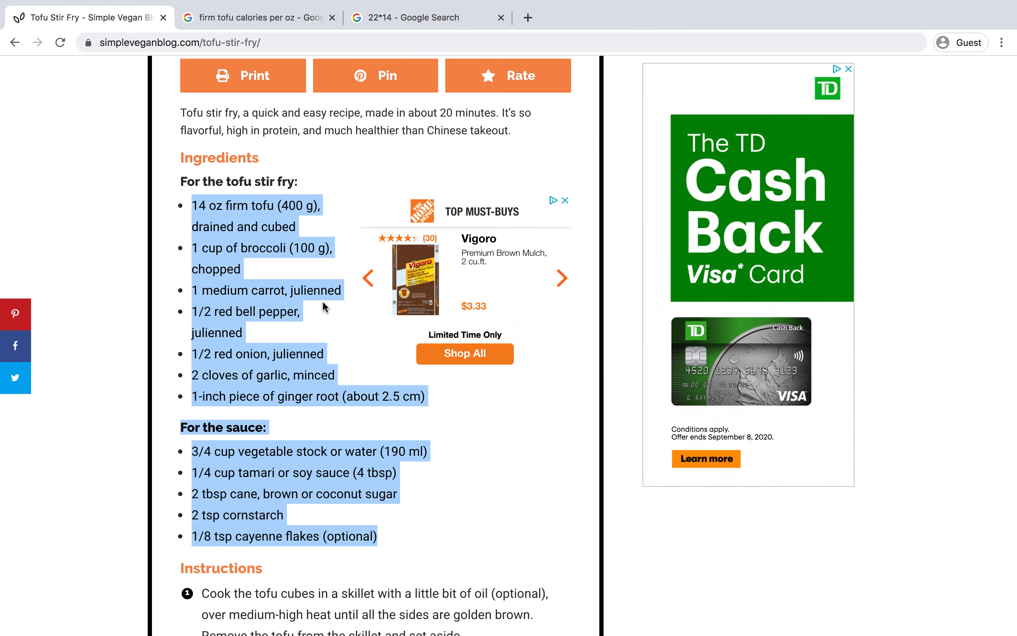
{"action": "scroll", "coordinate": [324, 302], "scroll_direction": "up", "scroll_amount": 20}
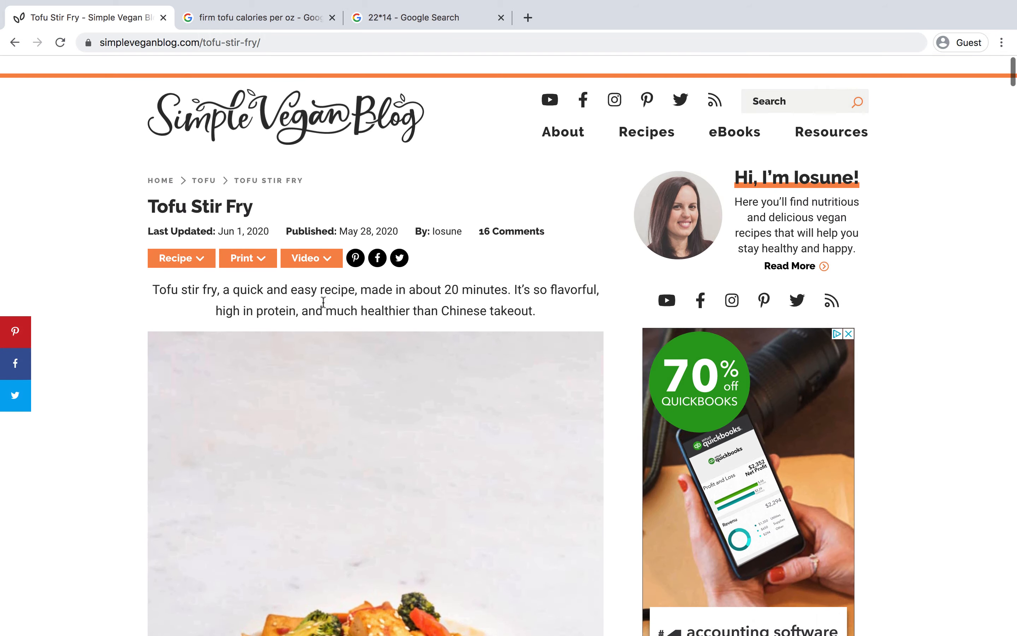
{"action": "left_click", "coordinate": [648, 118]}
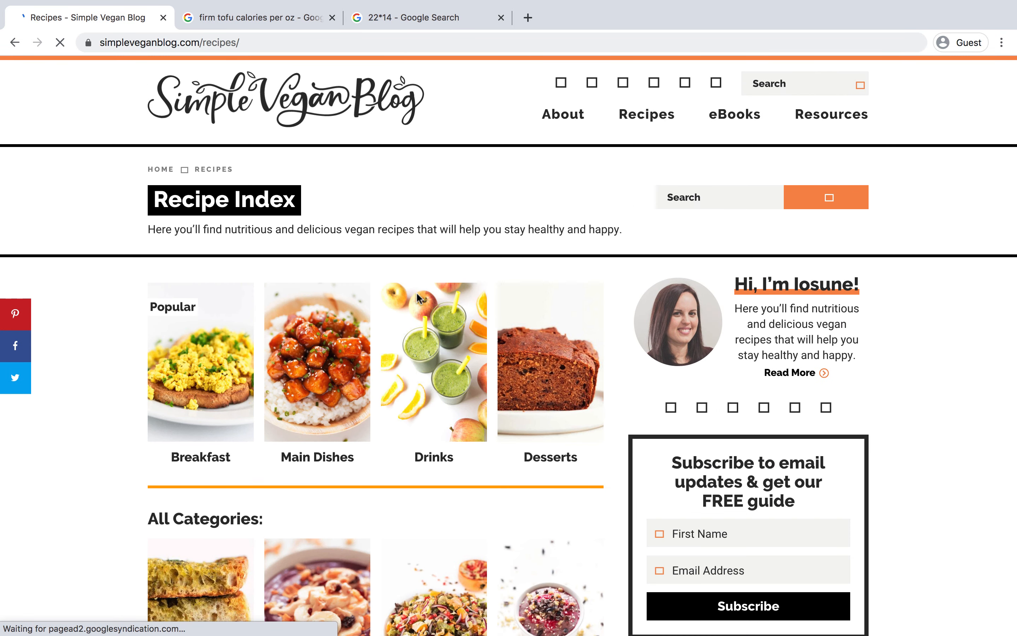
{"action": "scroll", "coordinate": [417, 292], "scroll_direction": "down", "scroll_amount": 10}
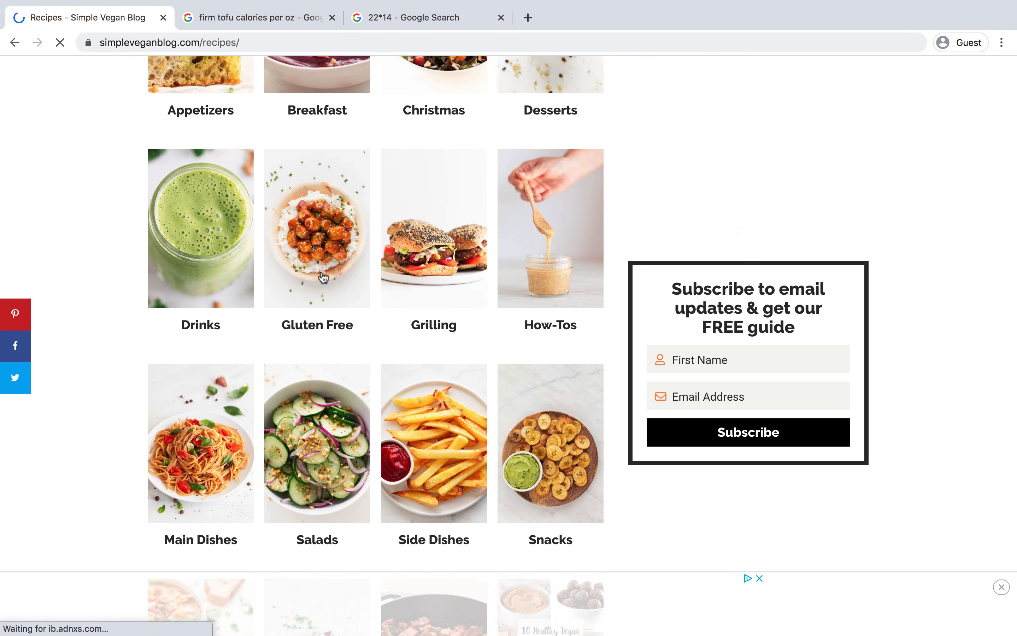
{"action": "left_click", "coordinate": [323, 278]}
{"action": "scroll", "coordinate": [365, 416], "scroll_direction": "down", "scroll_amount": 10}
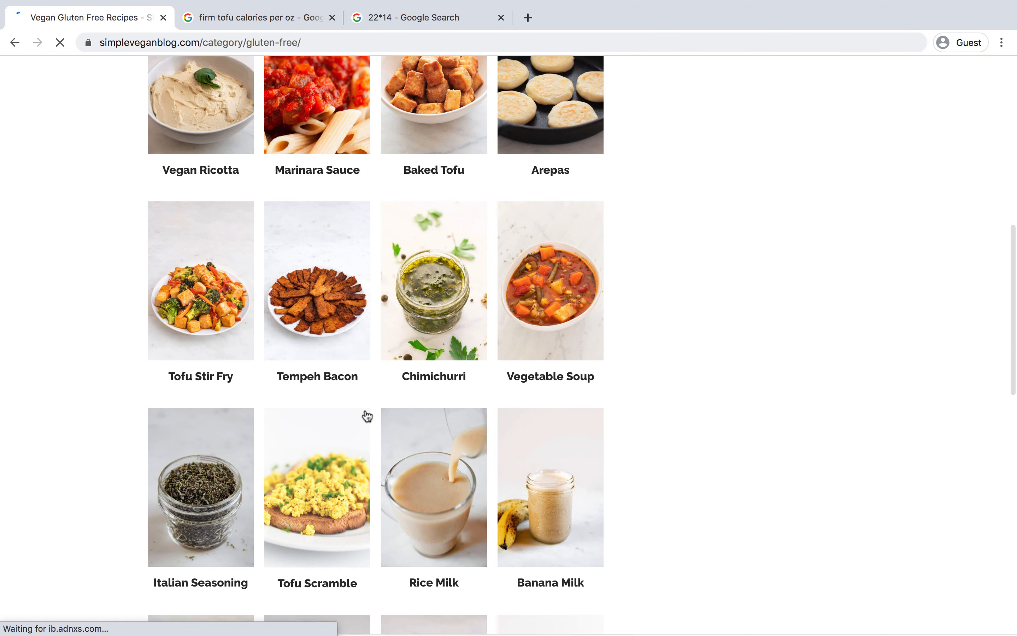
{"action": "scroll", "coordinate": [324, 449], "scroll_direction": "down", "scroll_amount": 5}
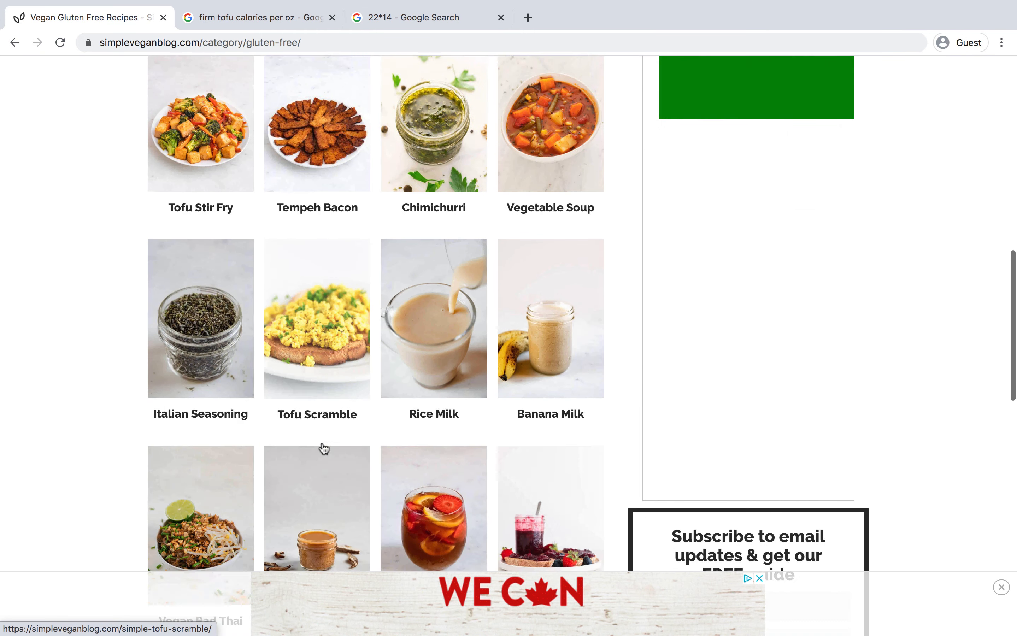
{"action": "scroll", "coordinate": [324, 449], "scroll_direction": "down", "scroll_amount": 4}
{"action": "left_click", "coordinate": [323, 202]}
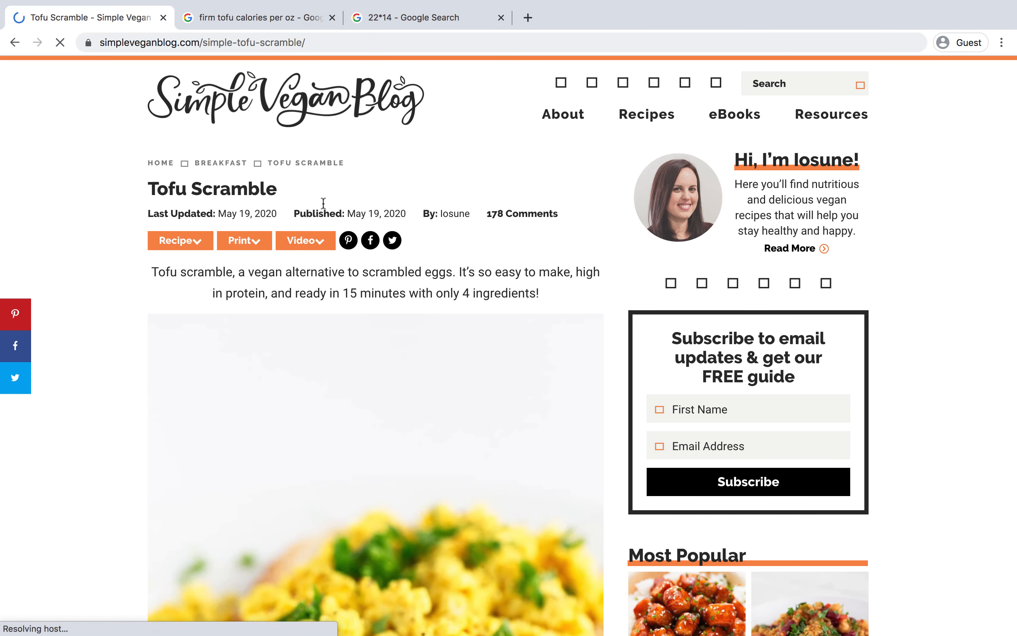
Copy the Tofu Scramble page's URL and import the recipe from it with MyFitnessPal's Recipe Importer
{"action": "left_click", "coordinate": [293, 44]}
{"action": "key", "text": "super+c"}
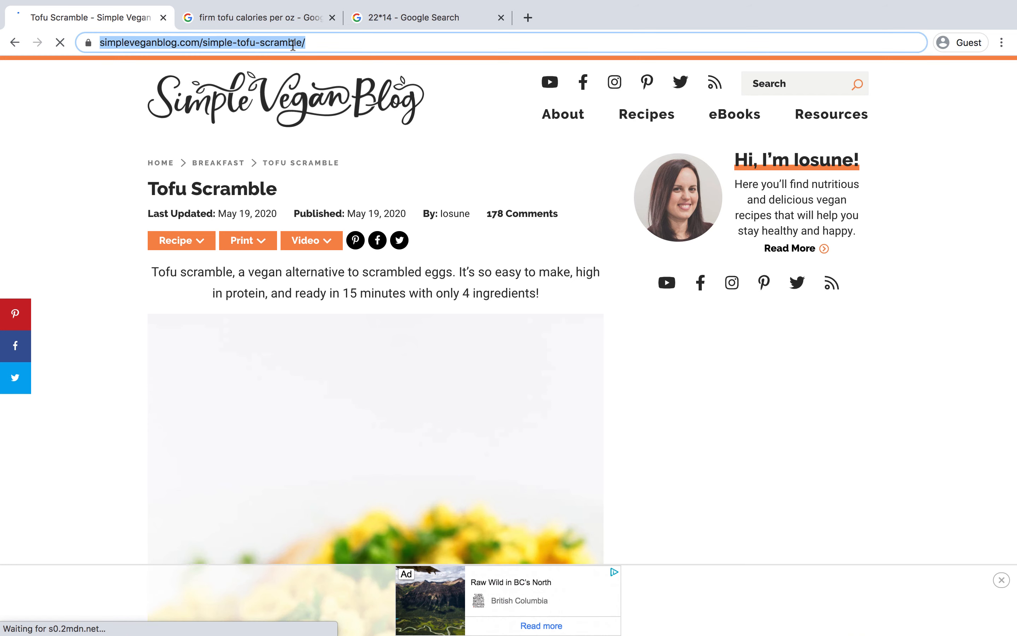
{"action": "key", "text": "ctrl+Left"}
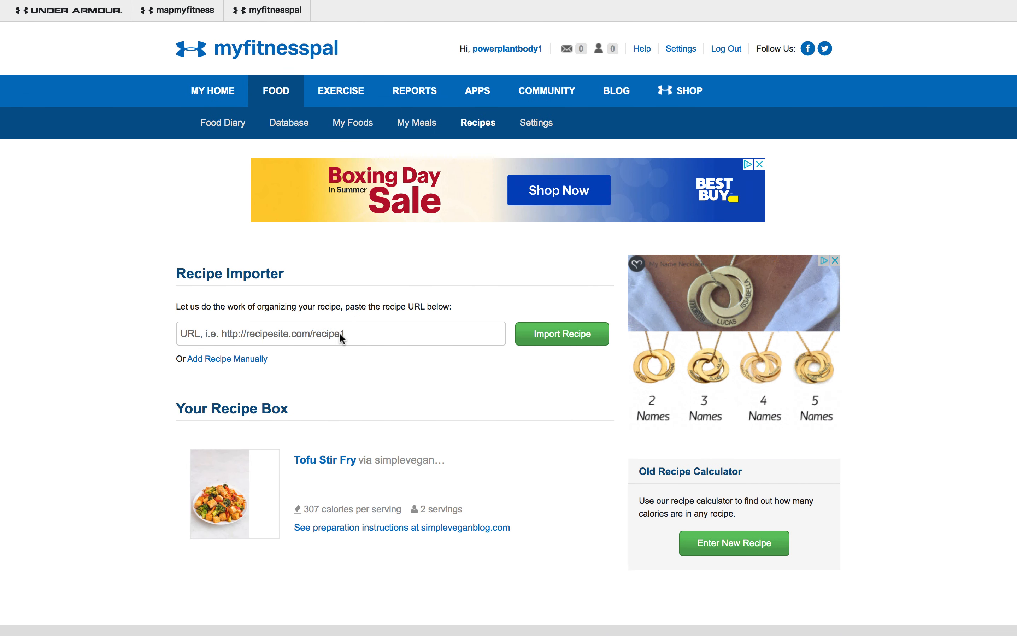
{"action": "left_click", "coordinate": [256, 334]}
{"action": "key", "text": "super+v"}
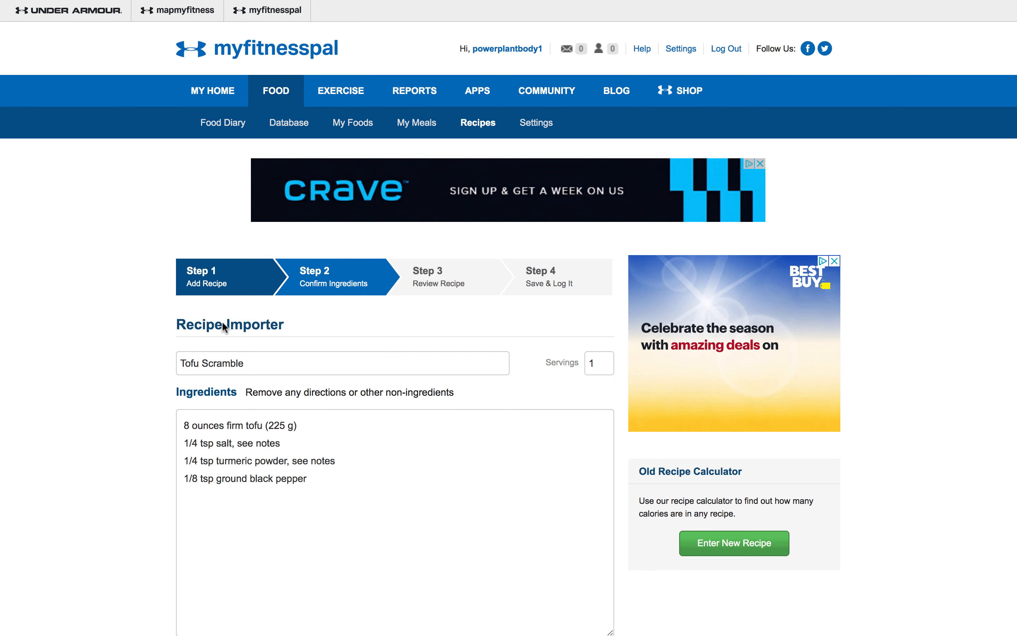
Check the imported ingredients against the blog recipe and remove "(225 g)" and both "see notes" remarks from the list
{"action": "scroll", "coordinate": [163, 400], "scroll_direction": "down", "scroll_amount": 3}
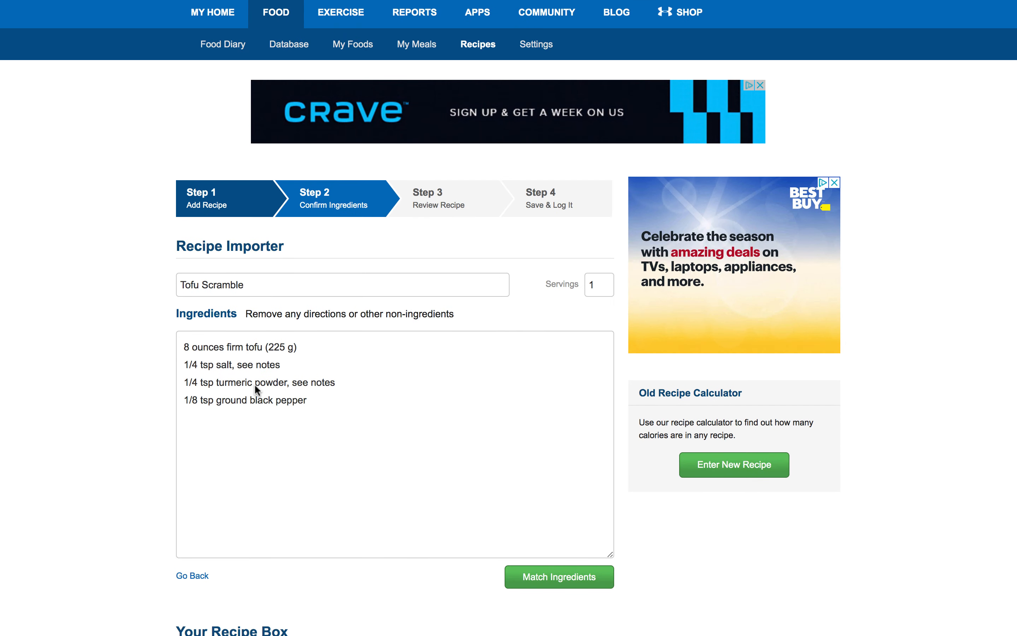
{"action": "key", "text": "ctrl+Right"}
{"action": "scroll", "coordinate": [262, 367], "scroll_direction": "down", "scroll_amount": 15}
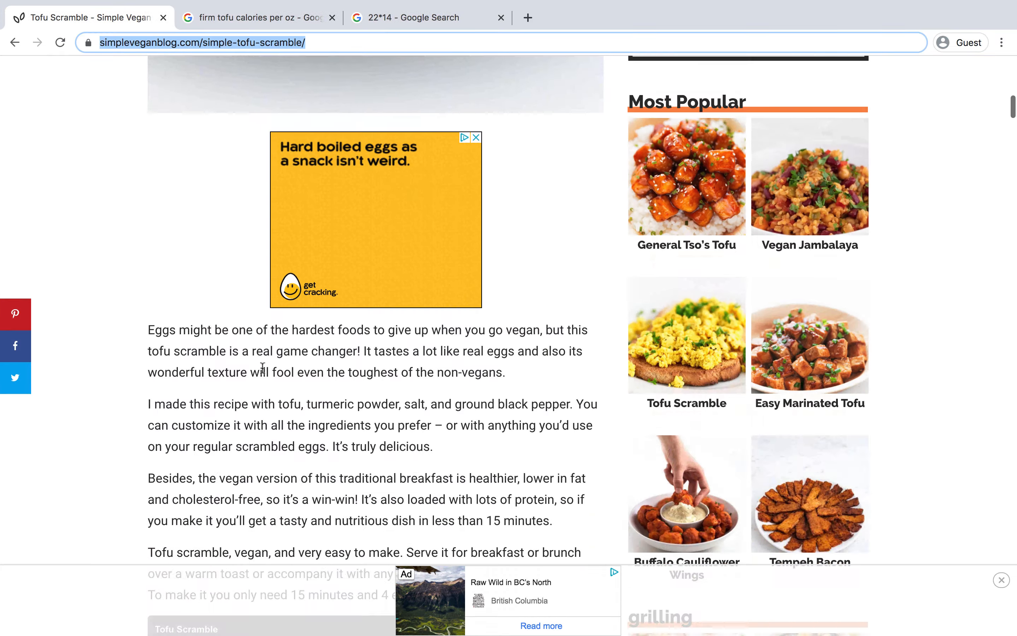
{"action": "scroll", "coordinate": [262, 371], "scroll_direction": "down", "scroll_amount": 20}
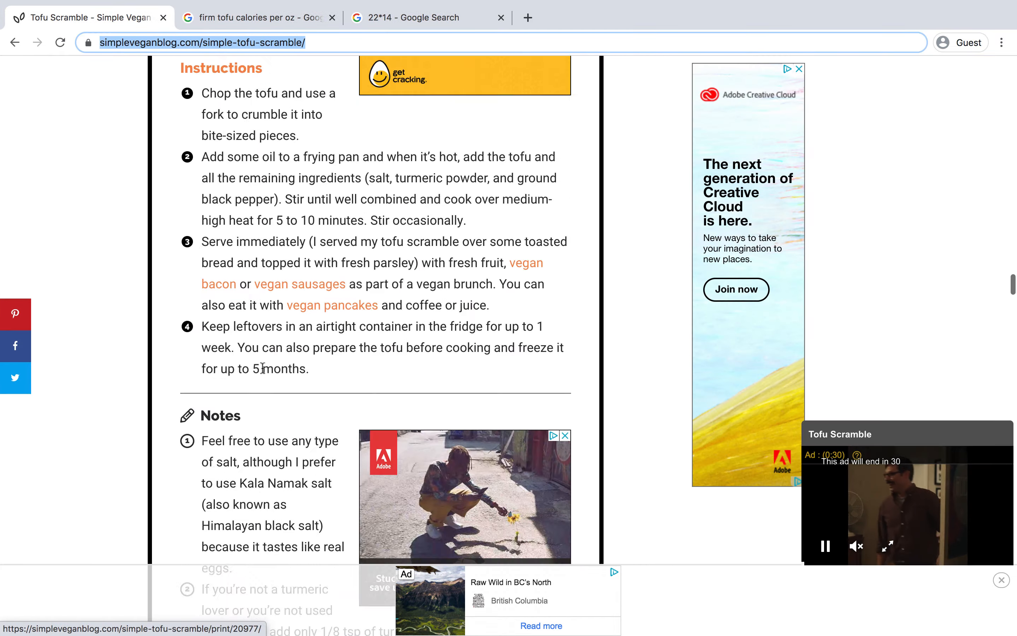
{"action": "scroll", "coordinate": [262, 371], "scroll_direction": "up", "scroll_amount": 5}
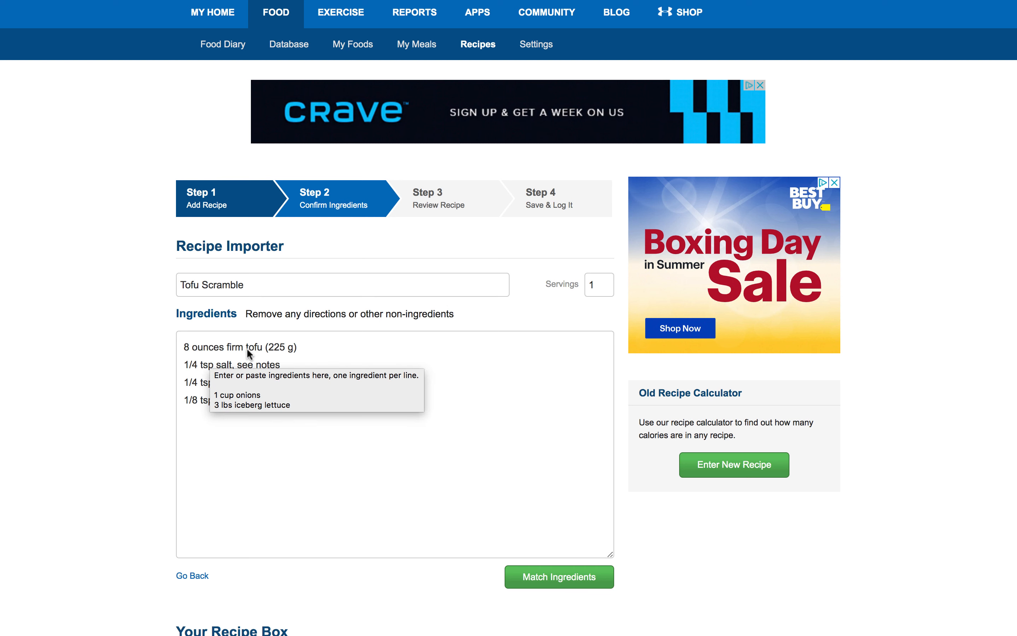
{"action": "left_click_drag", "start_coordinate": [262, 348], "coordinate": [302, 348]}
{"action": "key", "text": "BackSpace"}
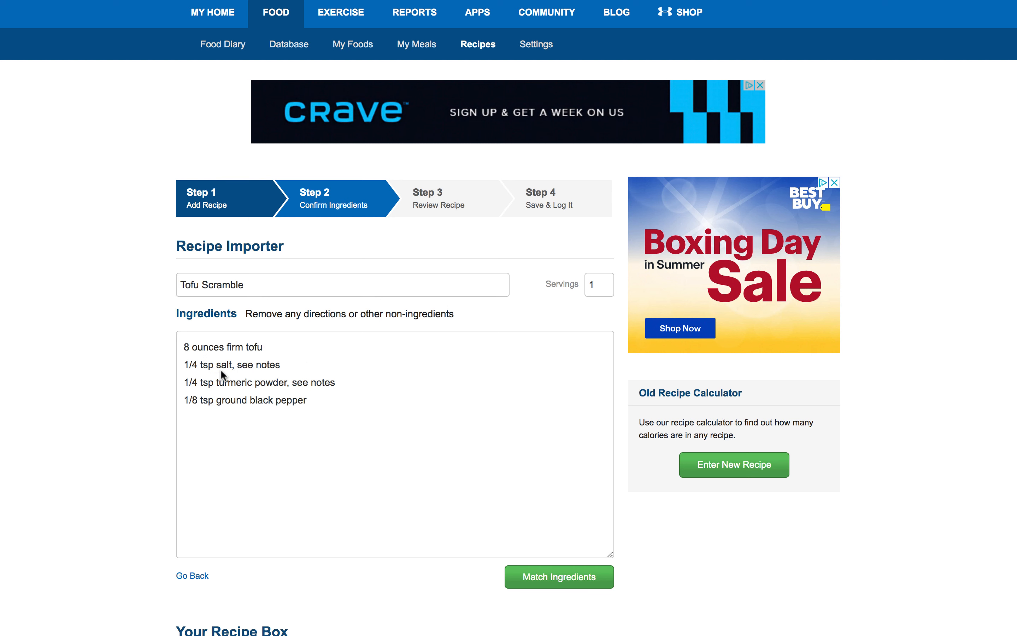
{"action": "key", "text": "BackSpace"}
{"action": "key", "text": "BackSpace"}
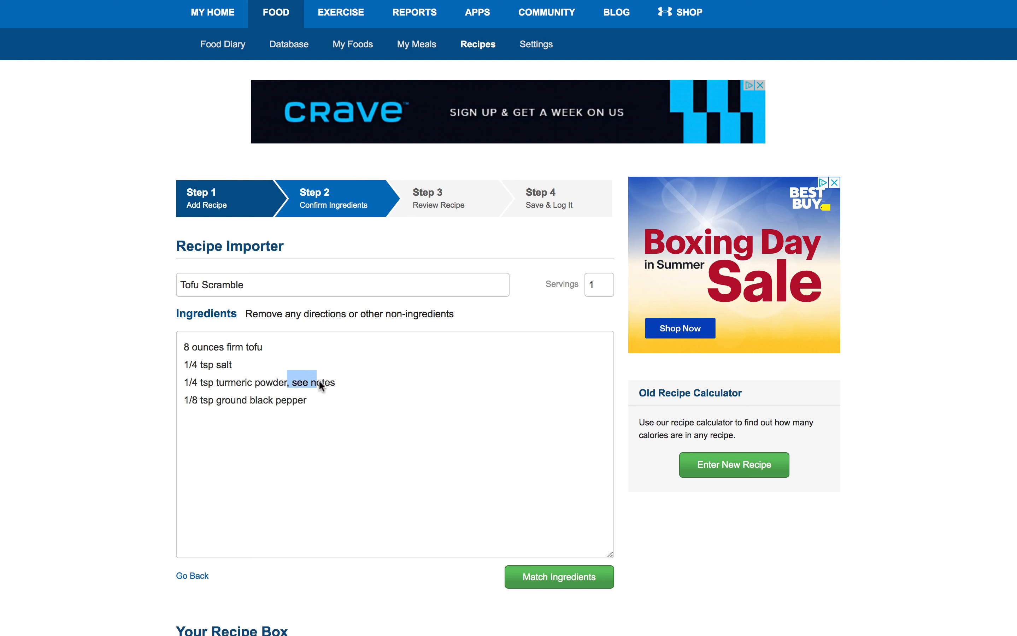
{"action": "key", "text": "BackSpace"}
Look up the serving count on the blog recipe, set Servings to 2 and match the ingredients
{"action": "key", "text": "ctrl+Right"}
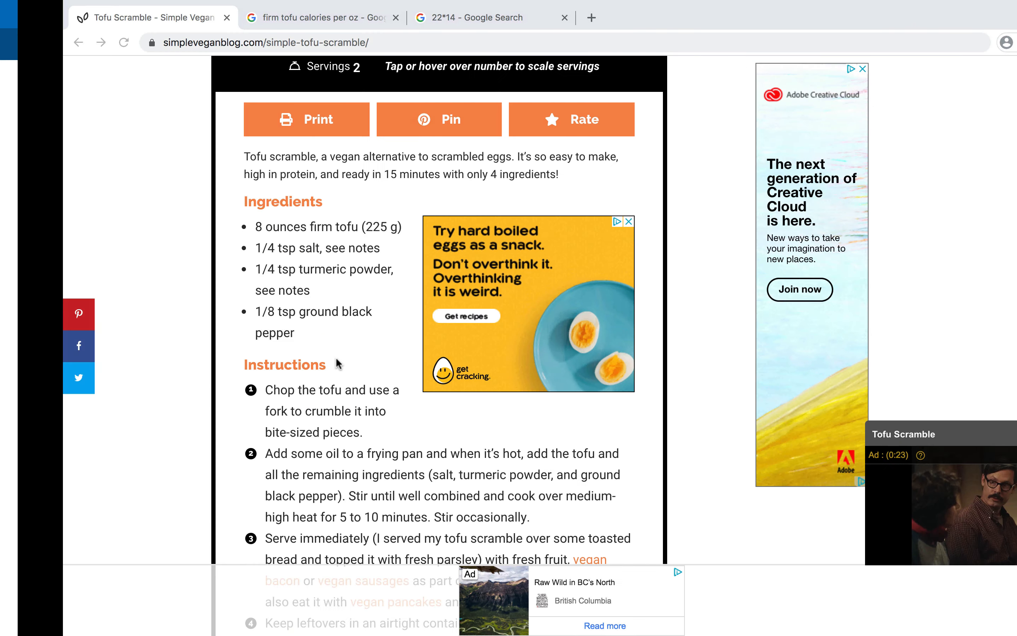
{"action": "scroll", "coordinate": [337, 363], "scroll_direction": "up", "scroll_amount": 2}
{"action": "mouse_move", "coordinate": [296, 145]}
{"action": "key", "text": "ctrl+Left"}
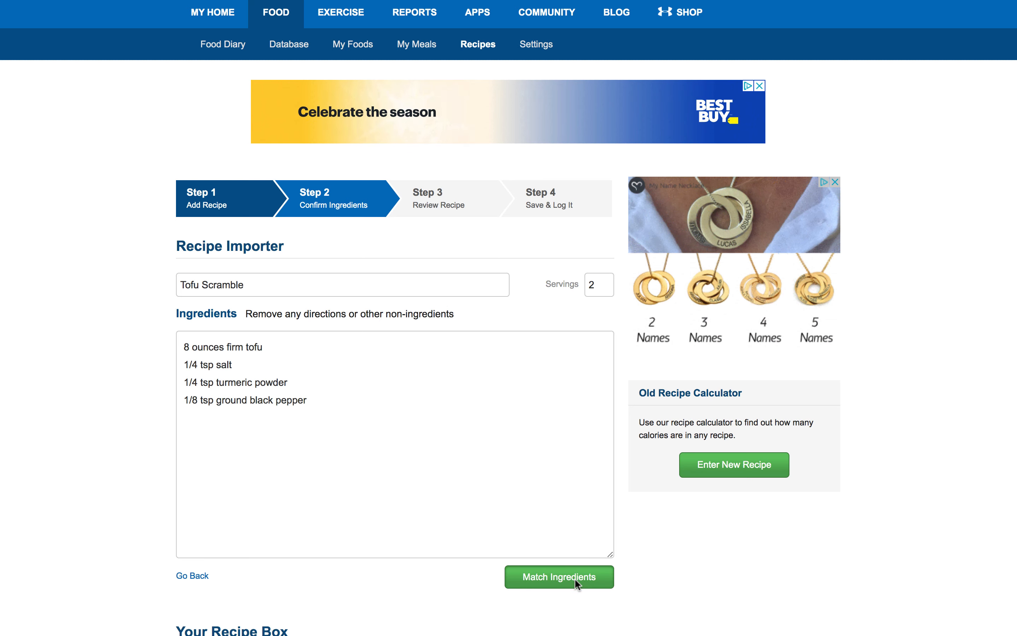
{"action": "left_click", "coordinate": [575, 579]}
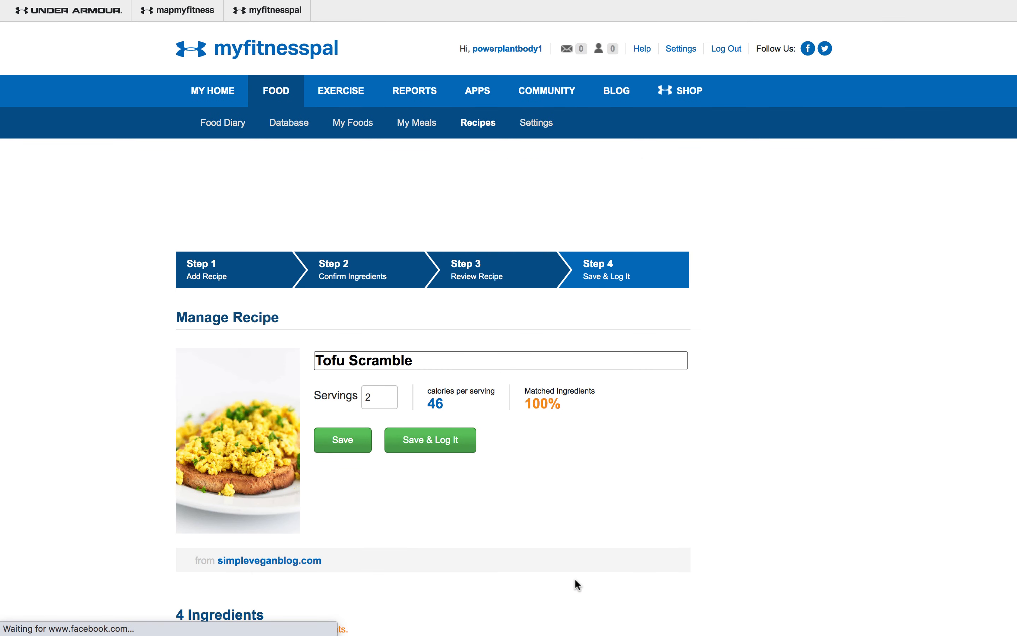
Examine the matched Tofu Scramble ingredients and calories per serving, and compare them with the recipe card on the blog
{"action": "scroll", "coordinate": [575, 480], "scroll_direction": "down", "scroll_amount": 10}
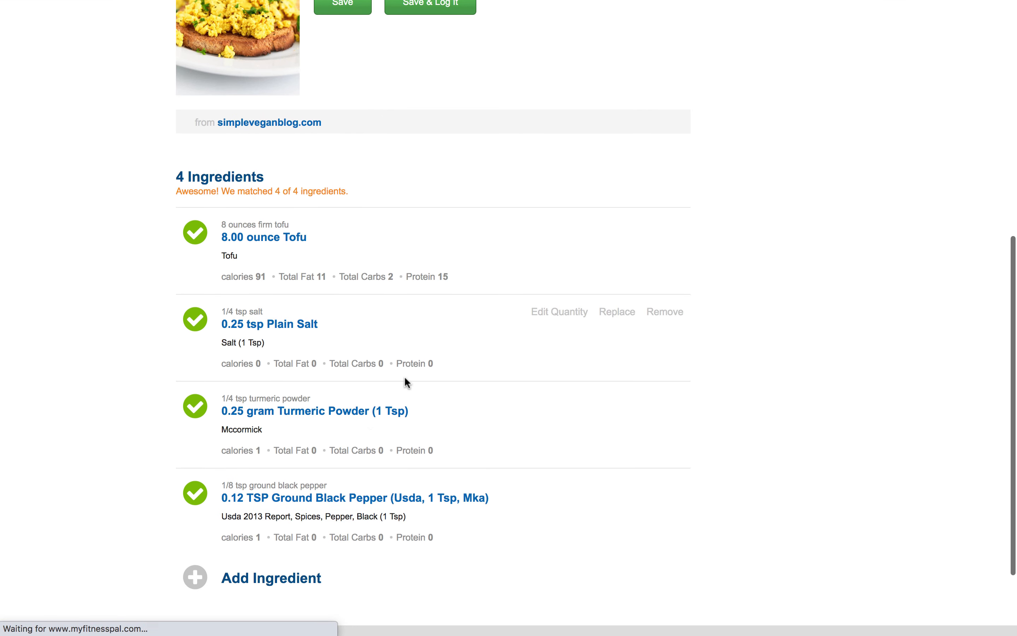
{"action": "scroll", "coordinate": [369, 428], "scroll_direction": "down", "scroll_amount": 2}
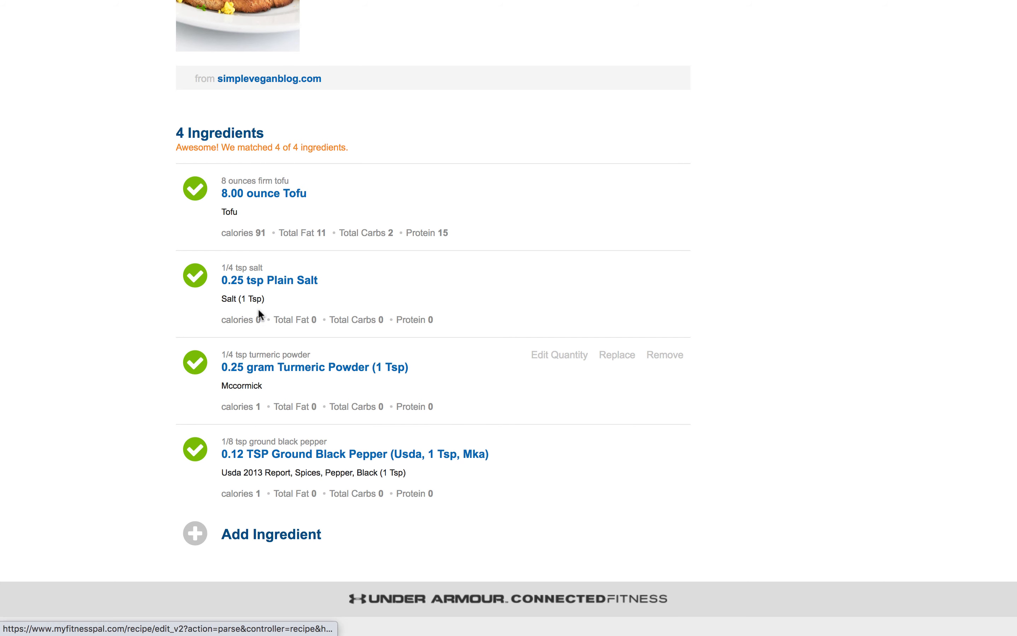
{"action": "scroll", "coordinate": [270, 271], "scroll_direction": "up", "scroll_amount": 1}
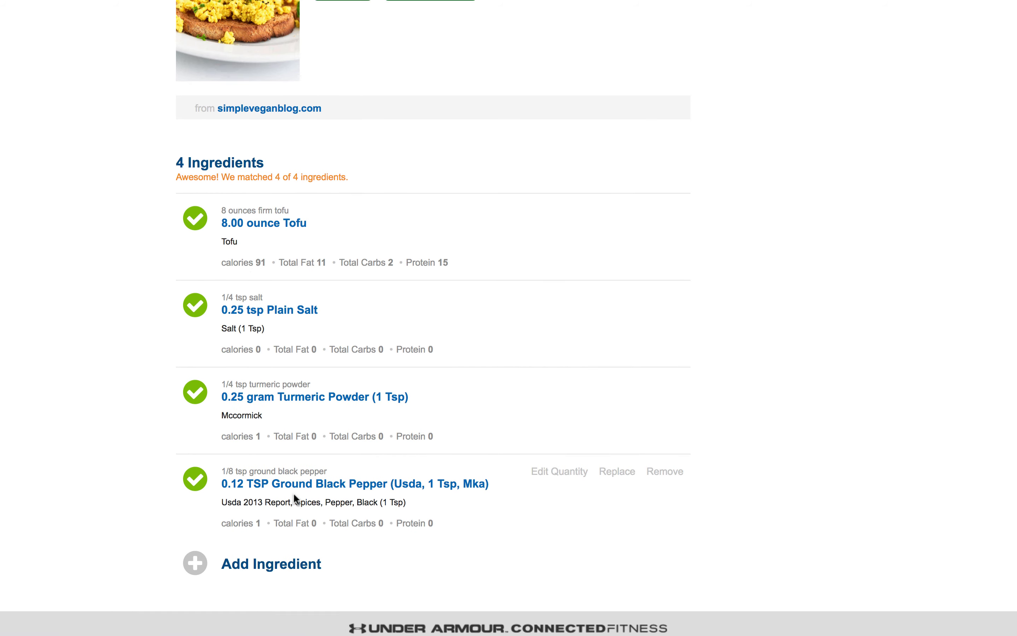
{"action": "scroll", "coordinate": [293, 493], "scroll_direction": "up", "scroll_amount": 5}
{"action": "scroll", "coordinate": [324, 427], "scroll_direction": "down", "scroll_amount": 3}
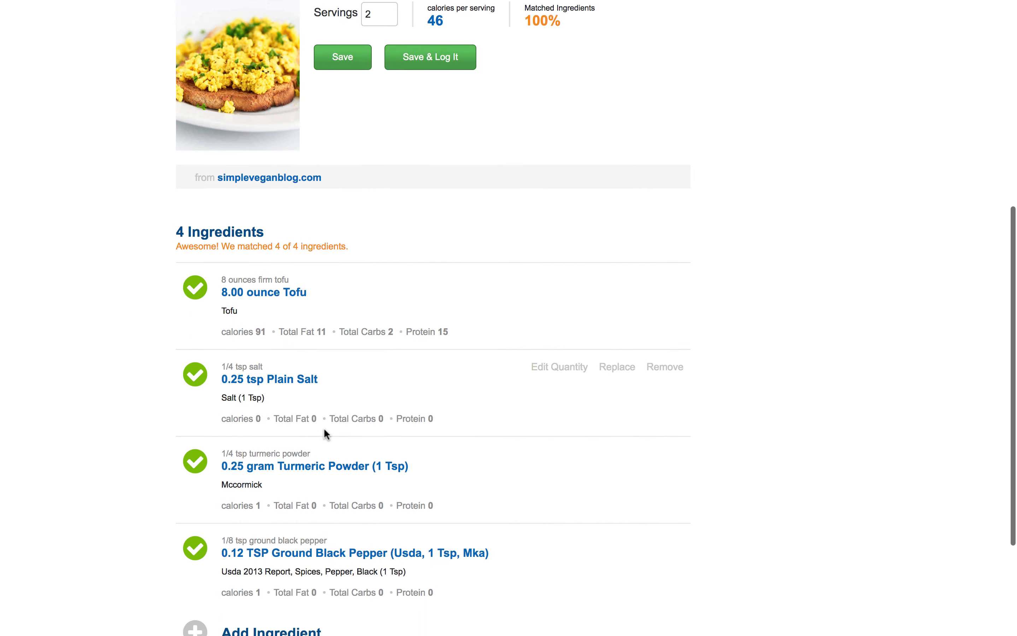
{"action": "scroll", "coordinate": [324, 429], "scroll_direction": "down", "scroll_amount": 2}
{"action": "key", "text": "ctrl+Right"}
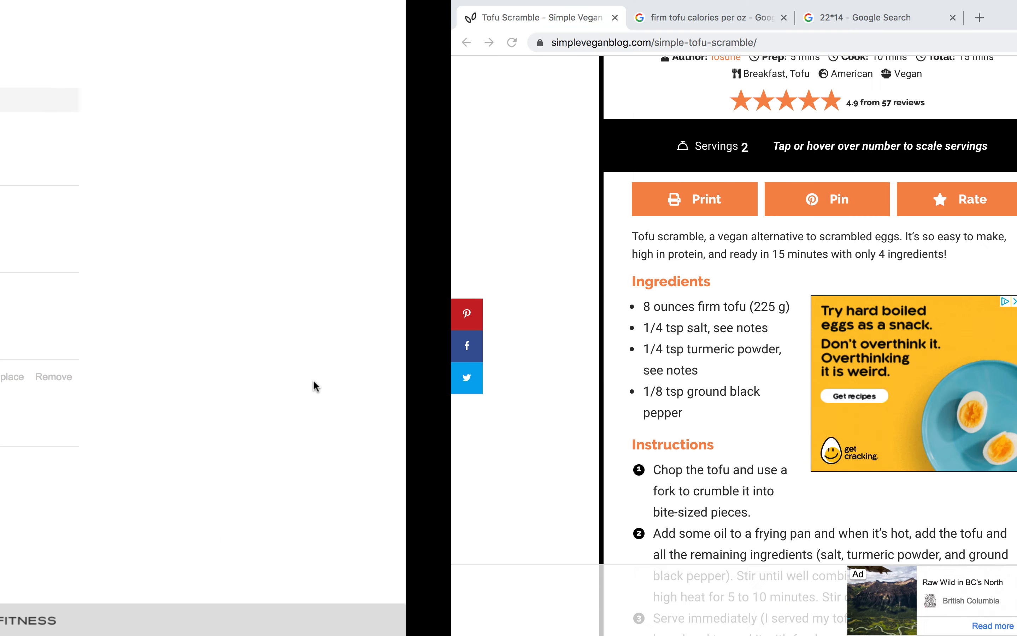
{"action": "scroll", "coordinate": [272, 318], "scroll_direction": "up", "scroll_amount": 6}
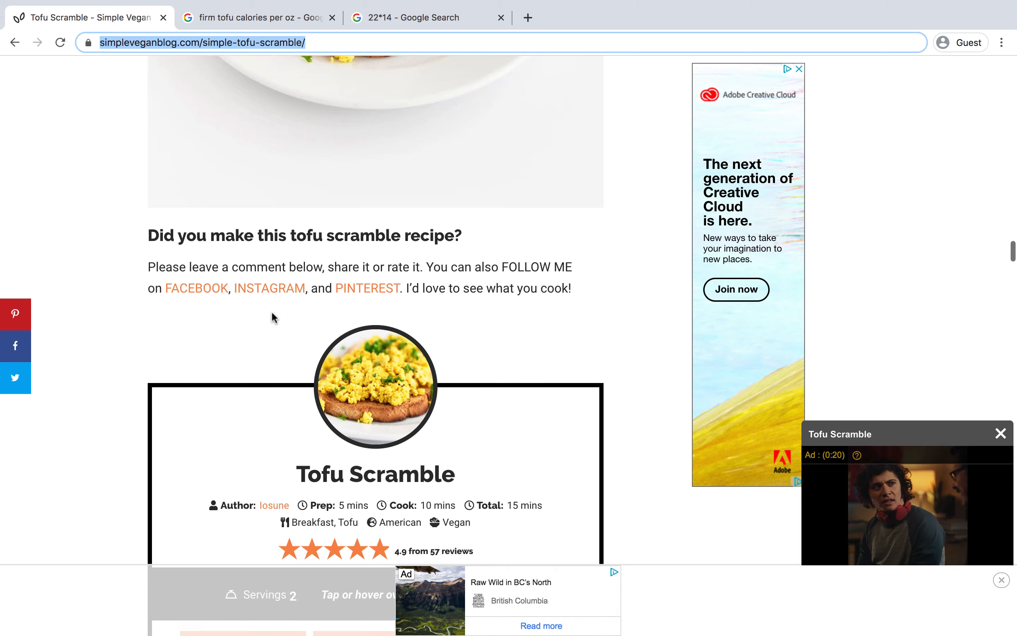
{"action": "scroll", "coordinate": [273, 316], "scroll_direction": "down", "scroll_amount": 4}
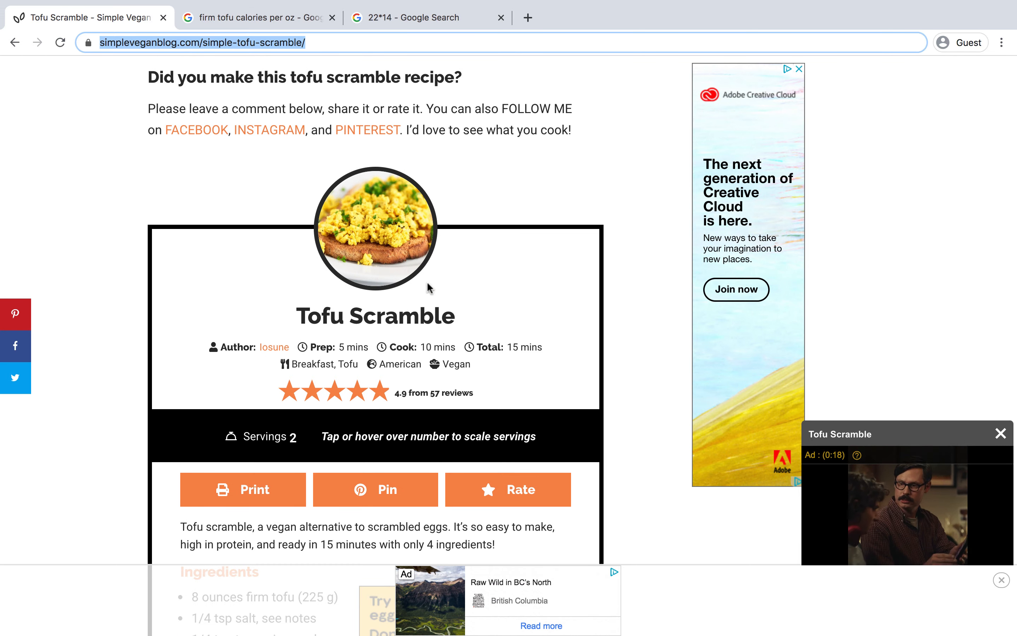
{"action": "key", "text": "ctrl+Left"}
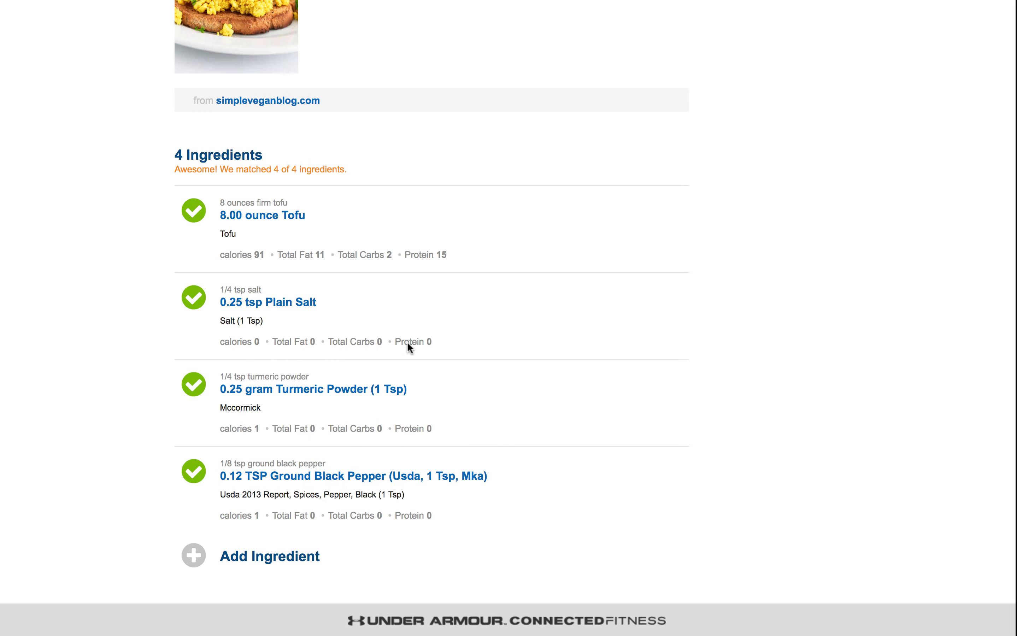
{"action": "scroll", "coordinate": [390, 298], "scroll_direction": "up", "scroll_amount": 10}
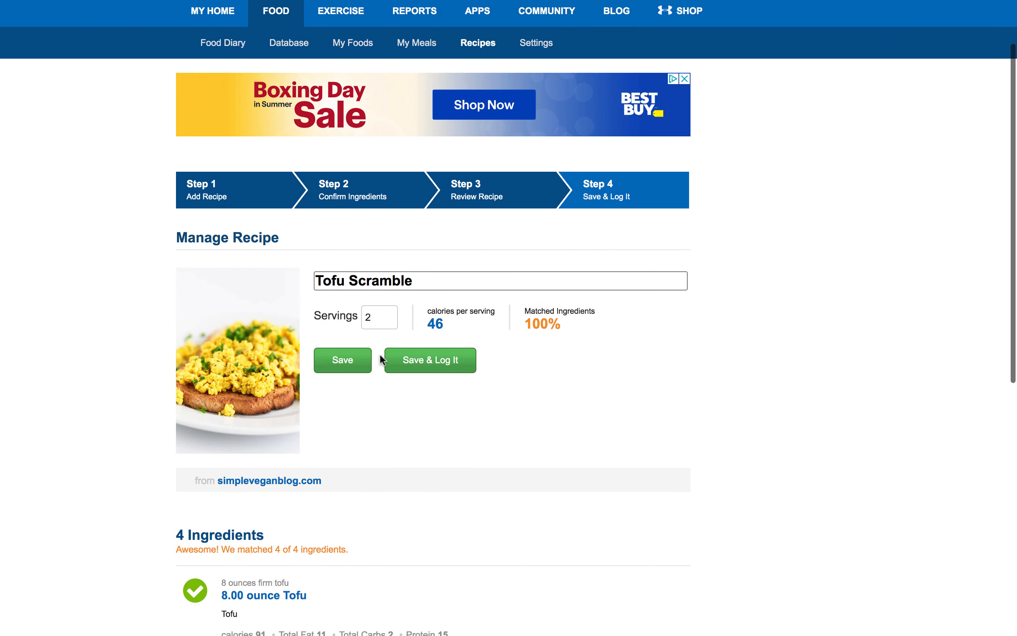
Start a new ingredient below the Tofu Scramble ingredients and search for "bread", replacing that search with "sourdough"
{"action": "scroll", "coordinate": [380, 355], "scroll_direction": "down", "scroll_amount": 3}
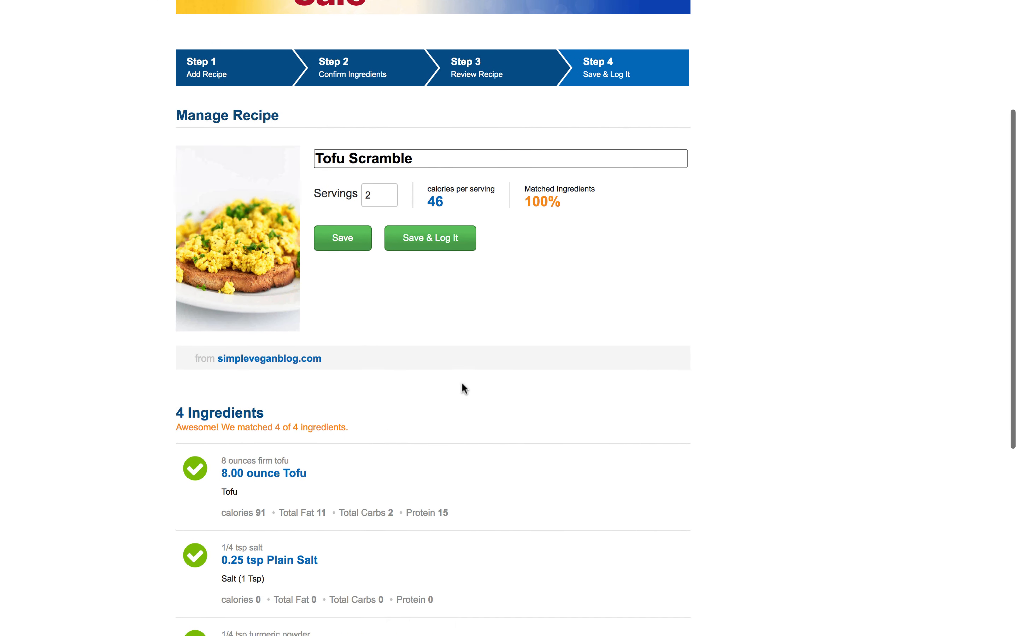
{"action": "scroll", "coordinate": [462, 382], "scroll_direction": "down", "scroll_amount": 8}
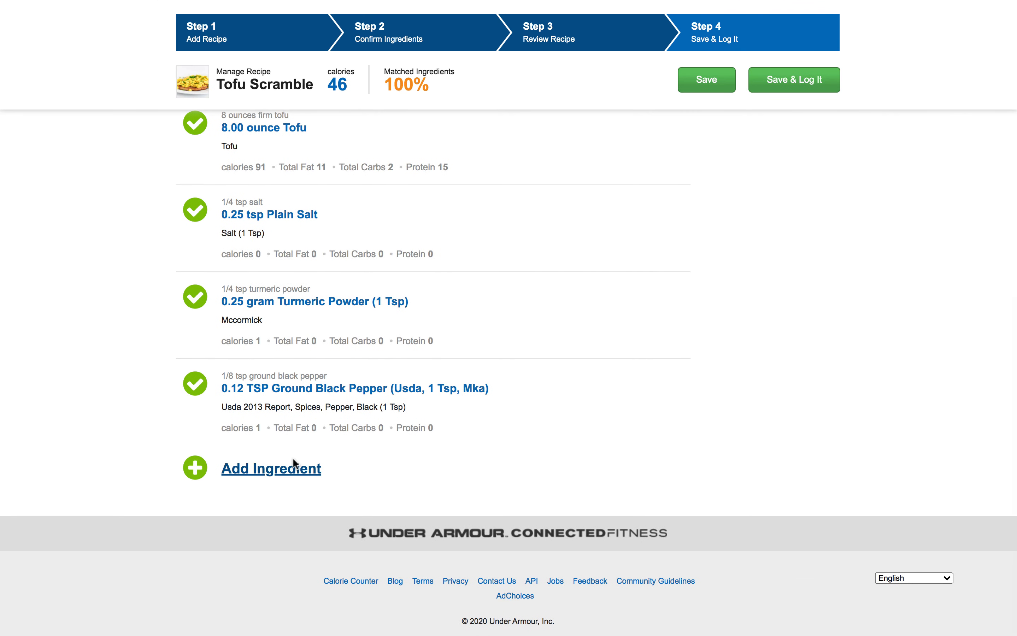
{"action": "left_click", "coordinate": [293, 464]}
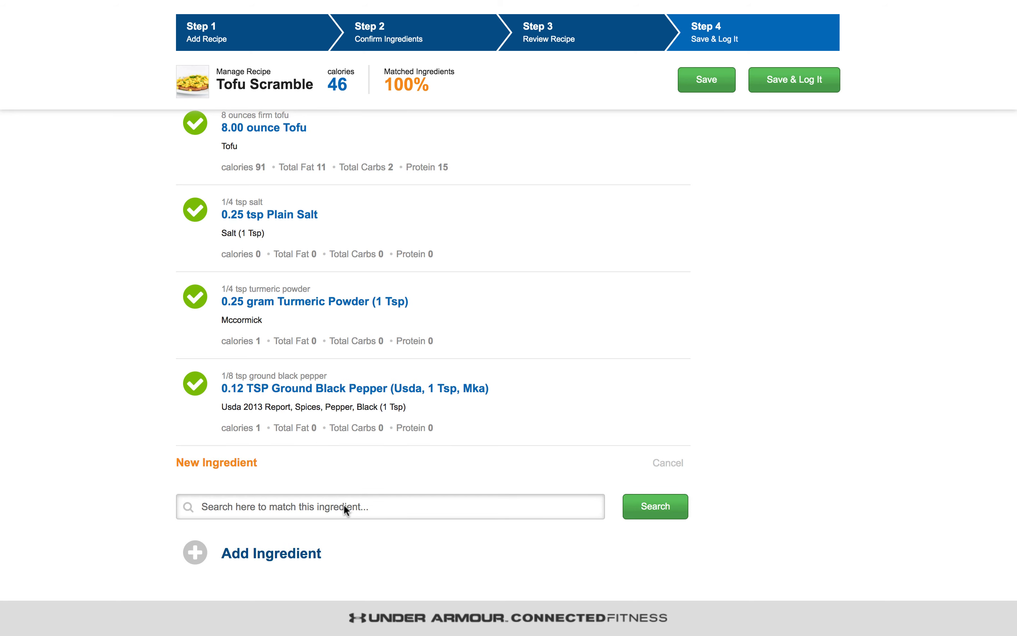
{"action": "type", "text": "bread"}
{"action": "key", "text": "Return"}
{"action": "scroll", "coordinate": [170, 473], "scroll_direction": "down", "scroll_amount": 7}
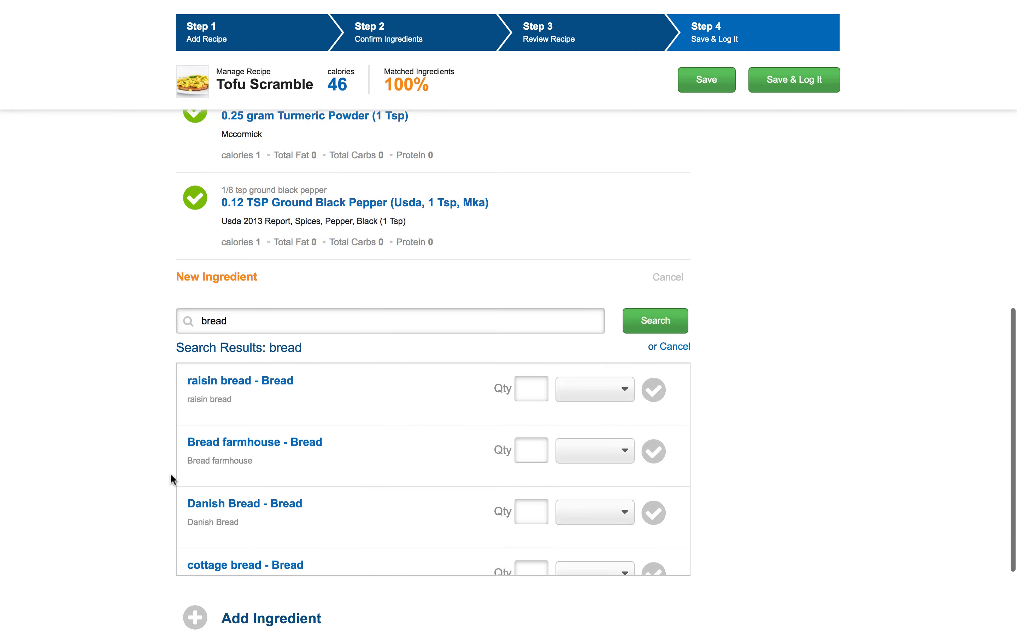
{"action": "type", "text": "sourdough"}
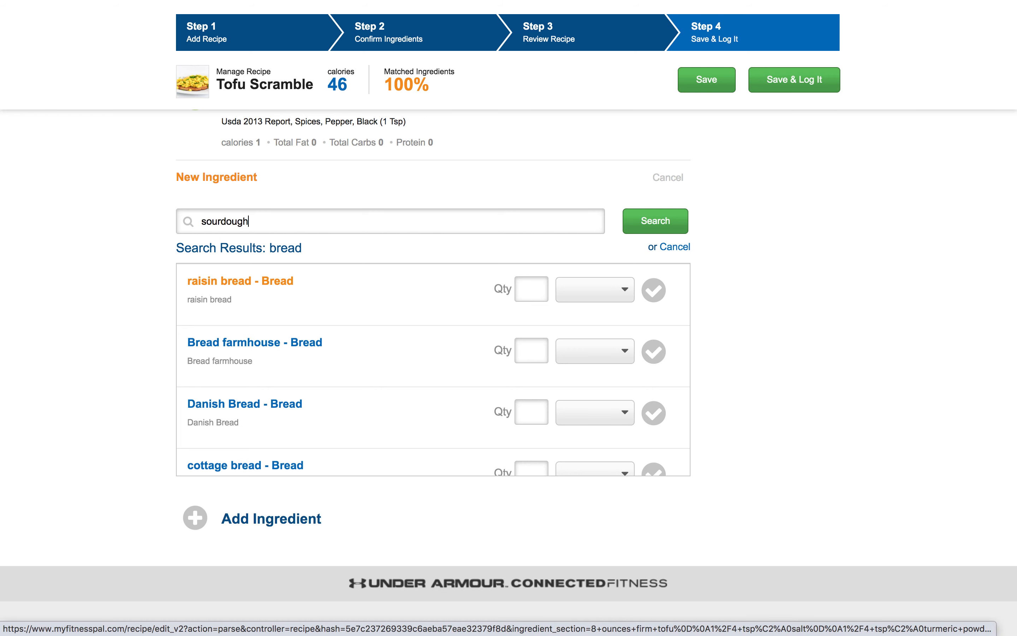
{"action": "key", "text": "Return"}
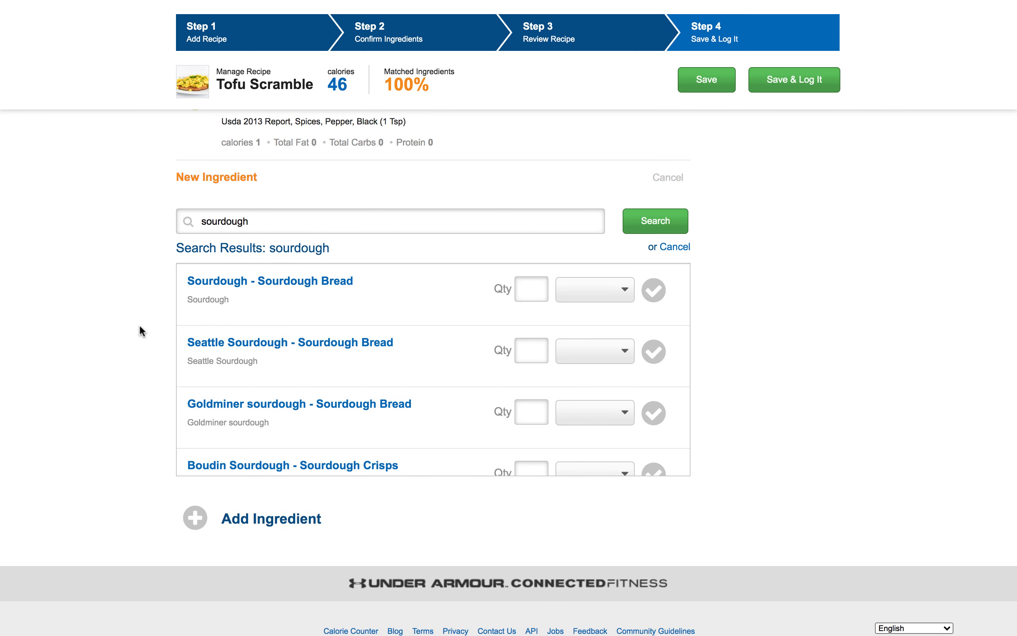
Set the Sourdough - Sourdough Bread result to quantity 4 of "1 slice" and add it to the Tofu Scramble recipe
{"action": "left_click", "coordinate": [584, 298]}
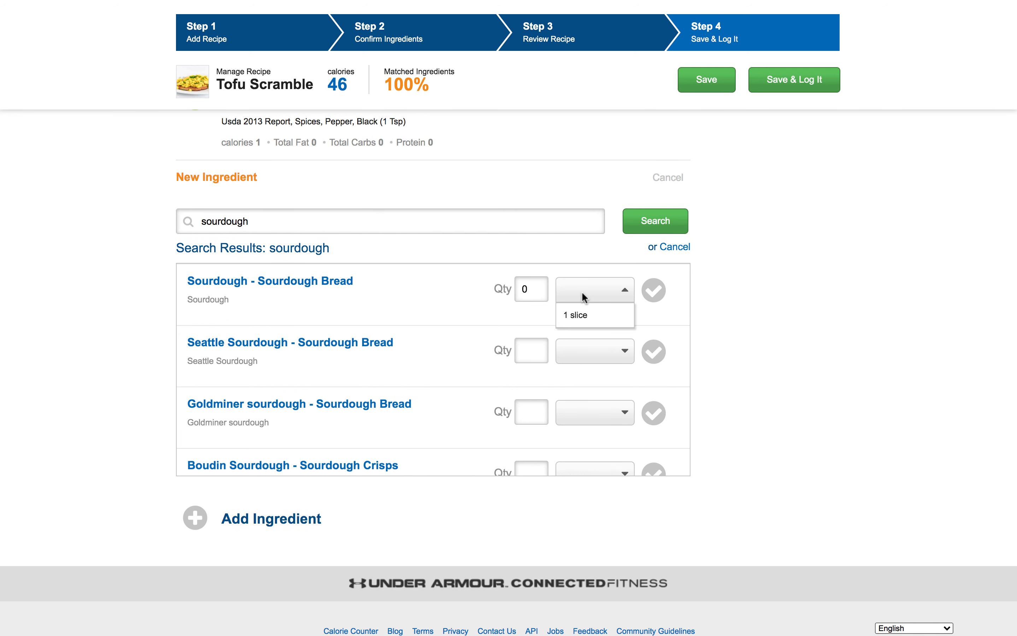
{"action": "scroll", "coordinate": [526, 192], "scroll_direction": "up", "scroll_amount": 15}
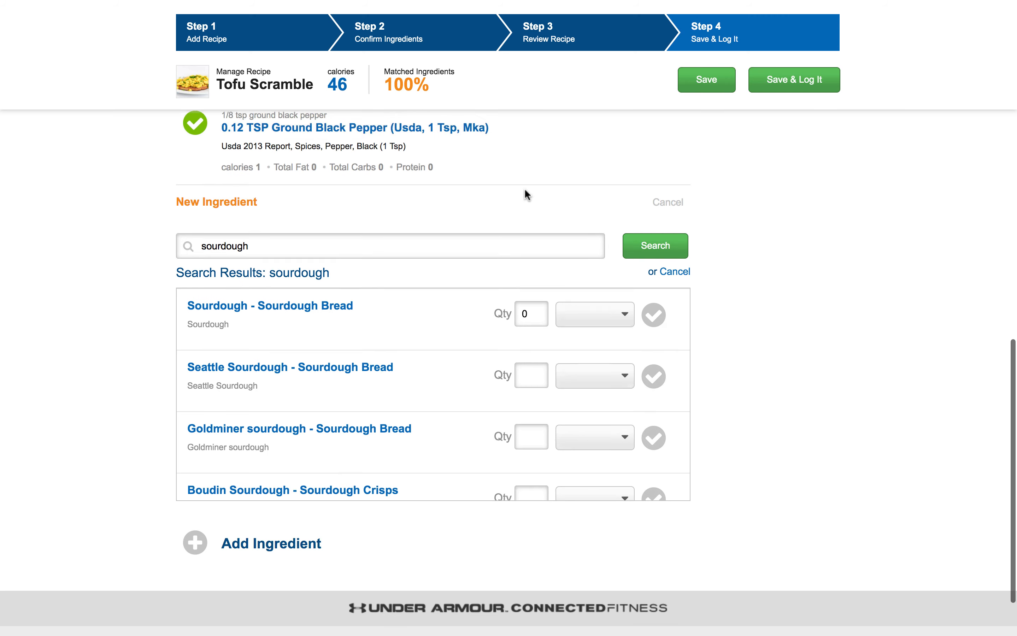
{"action": "scroll", "coordinate": [524, 194], "scroll_direction": "down", "scroll_amount": 15}
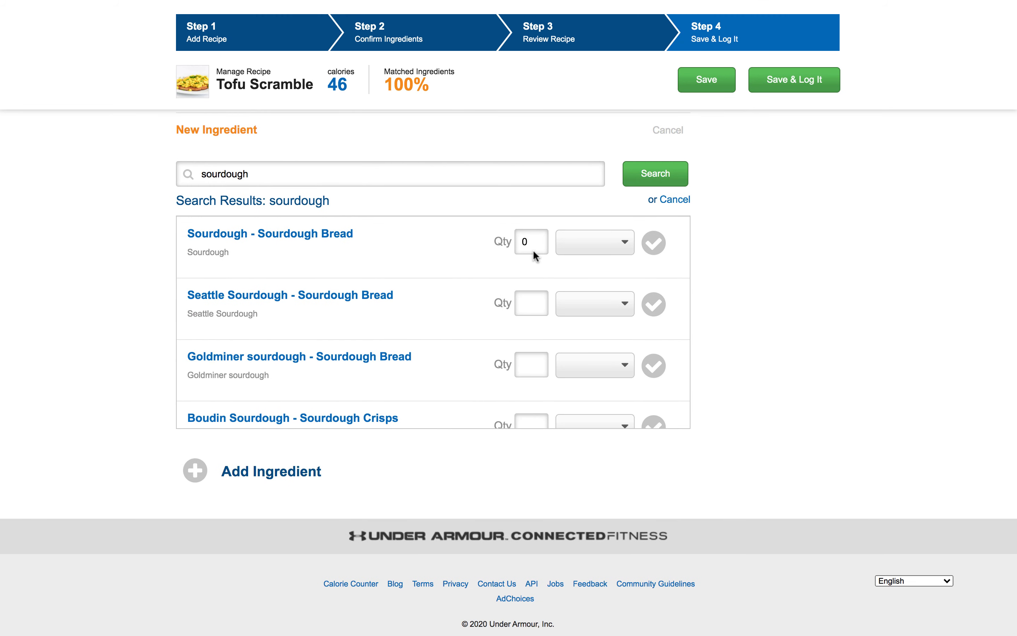
{"action": "type", "text": "4"}
{"action": "left_click", "coordinate": [573, 249]}
{"action": "left_click", "coordinate": [582, 269]}
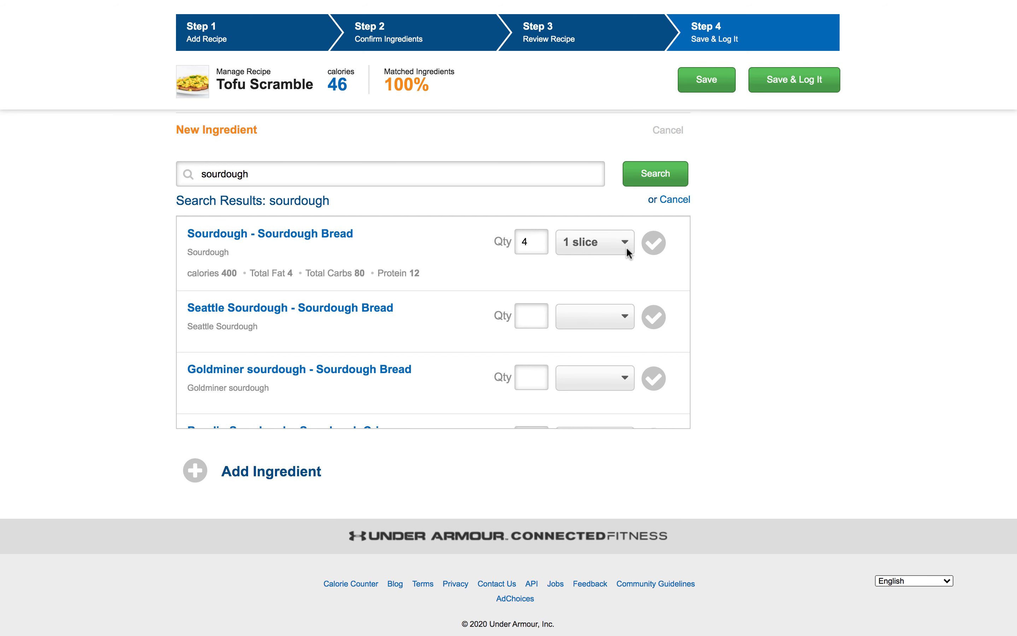
{"action": "left_click", "coordinate": [652, 244]}
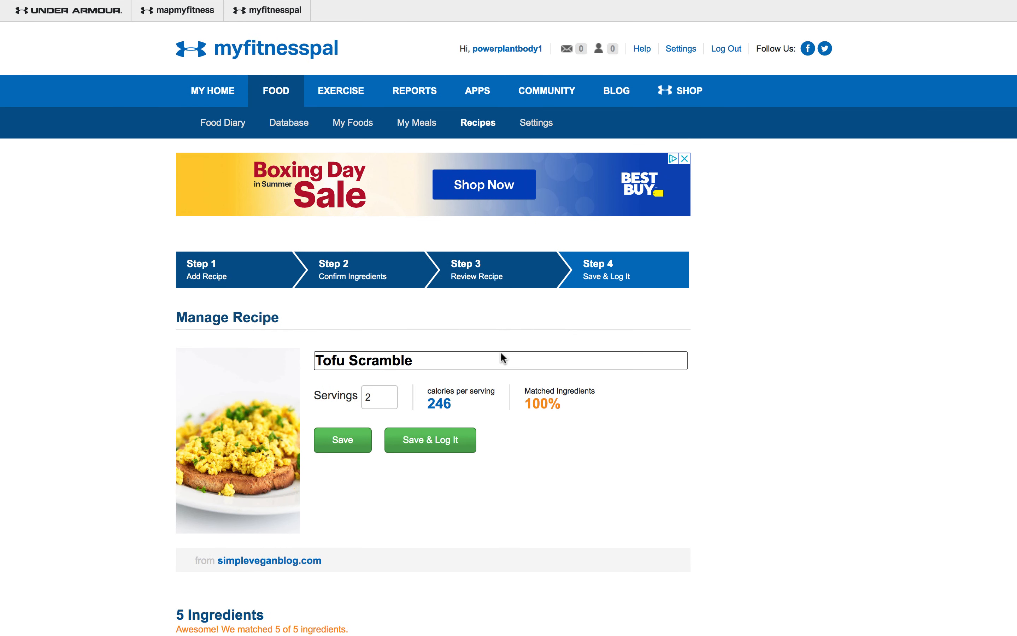
Review the full Tofu Scramble ingredient list, save the recipe without logging it and check its entry in the recipe box
{"action": "scroll", "coordinate": [505, 455], "scroll_direction": "down", "scroll_amount": 5}
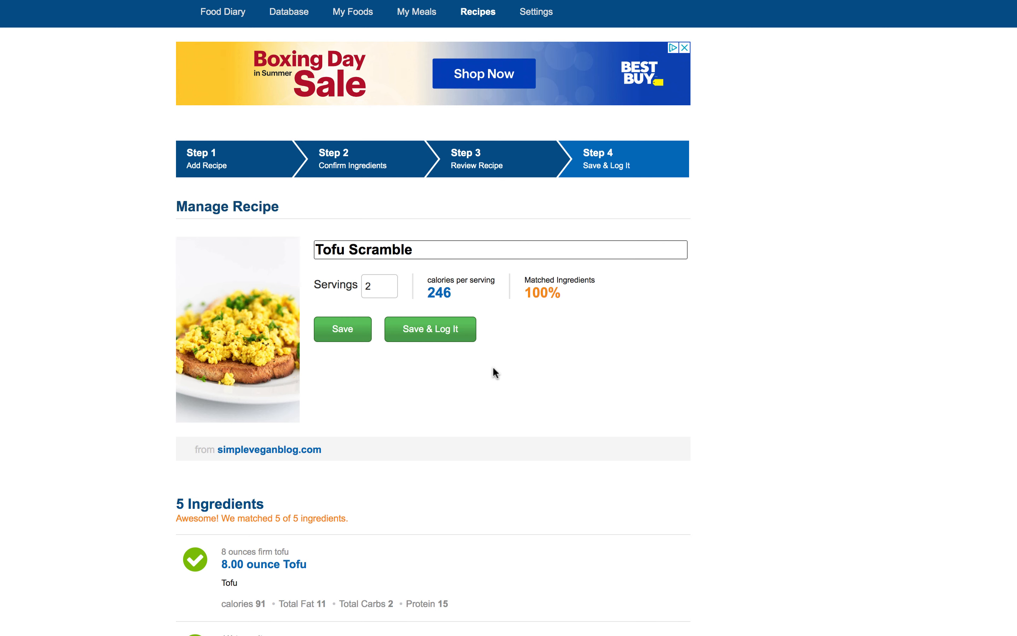
{"action": "scroll", "coordinate": [492, 381], "scroll_direction": "down", "scroll_amount": 7}
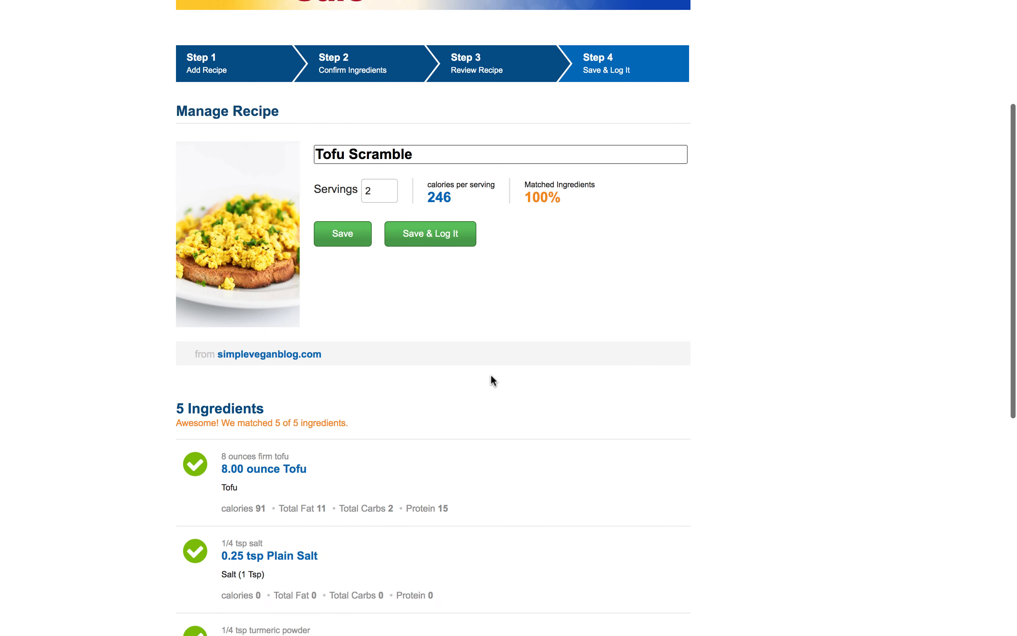
{"action": "scroll", "coordinate": [491, 376], "scroll_direction": "down", "scroll_amount": 15}
{"action": "scroll", "coordinate": [491, 376], "scroll_direction": "up", "scroll_amount": 13}
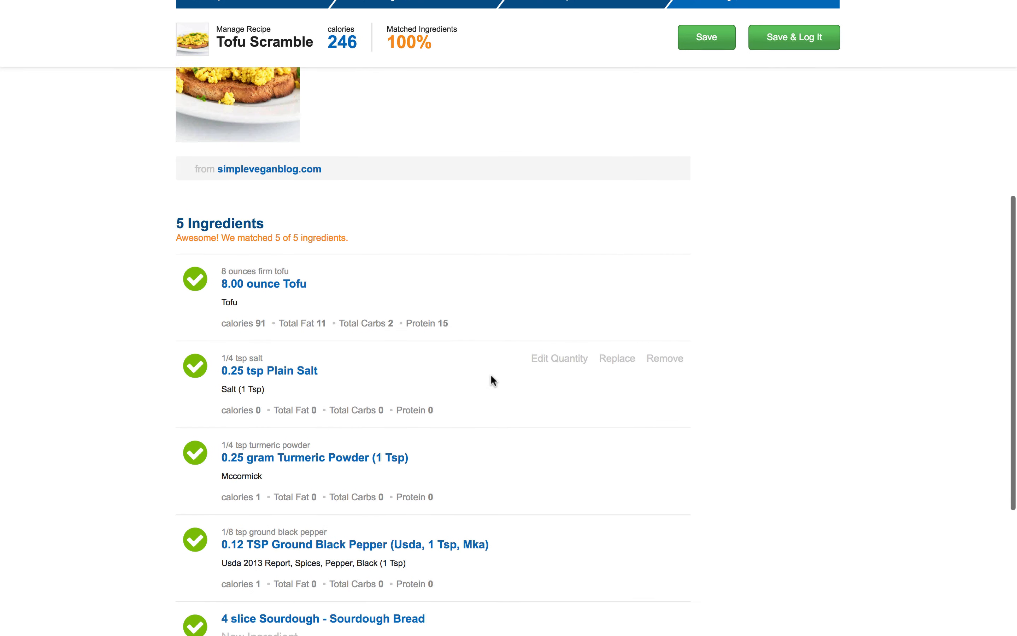
{"action": "scroll", "coordinate": [261, 323], "scroll_direction": "down", "scroll_amount": 8}
{"action": "scroll", "coordinate": [261, 322], "scroll_direction": "up", "scroll_amount": 18}
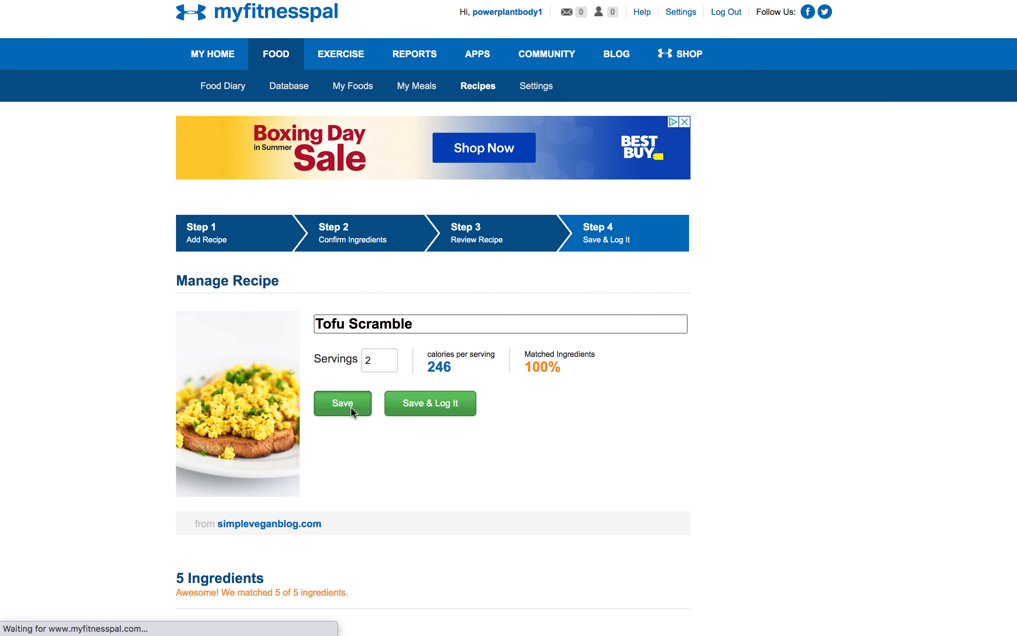
{"action": "scroll", "coordinate": [324, 425], "scroll_direction": "down", "scroll_amount": 5}
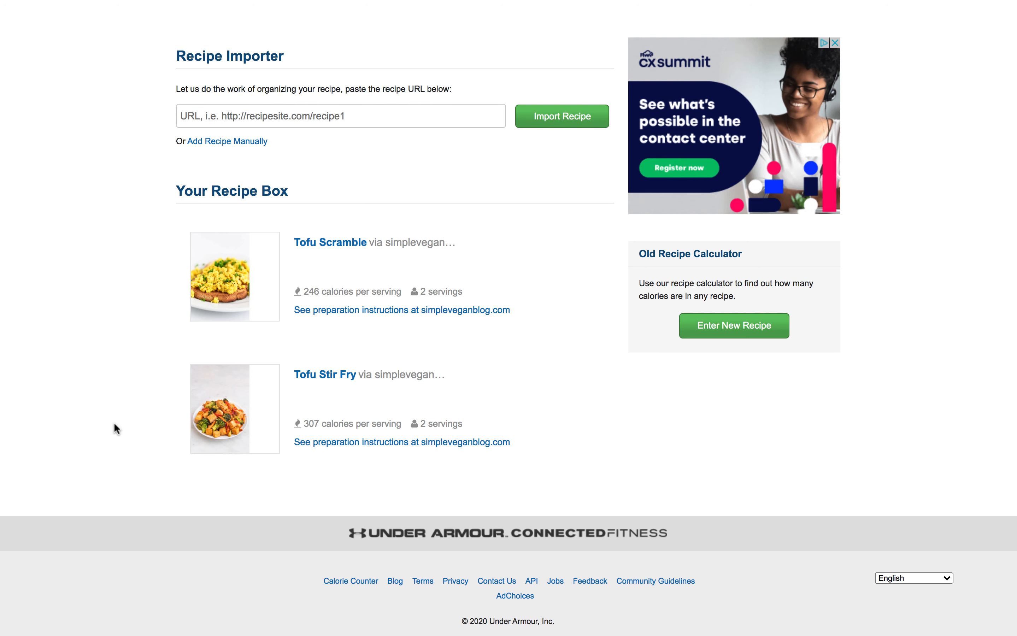
{"action": "scroll", "coordinate": [113, 422], "scroll_direction": "up", "scroll_amount": 5}
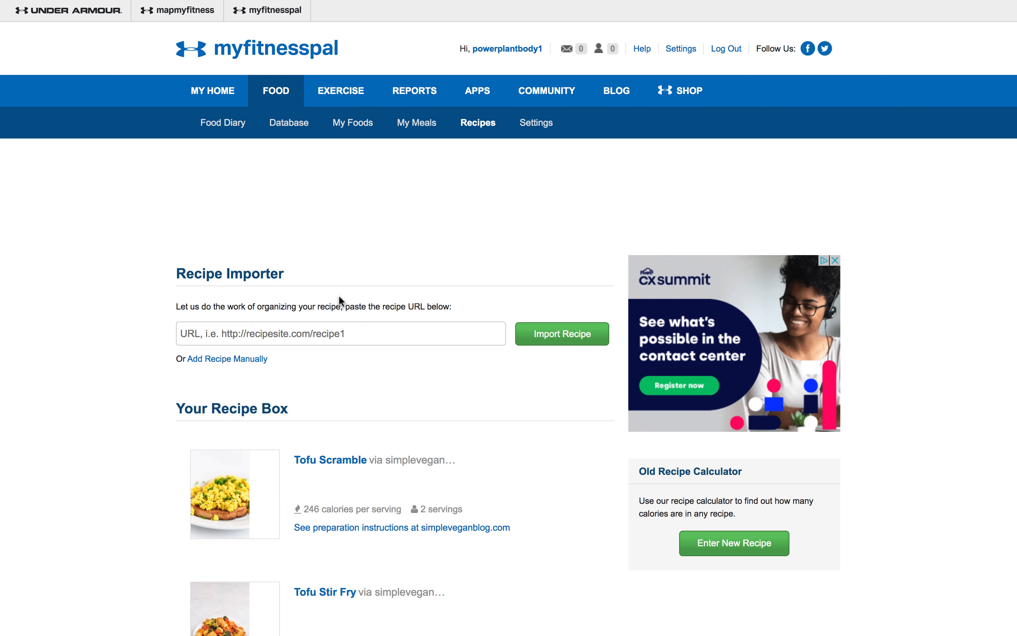
Log 1 serving of the saved Tofu Scramble recipe under Snacks in the food diary and look over the day's entries
{"action": "left_click", "coordinate": [231, 125]}
{"action": "scroll", "coordinate": [240, 426], "scroll_direction": "down", "scroll_amount": 1}
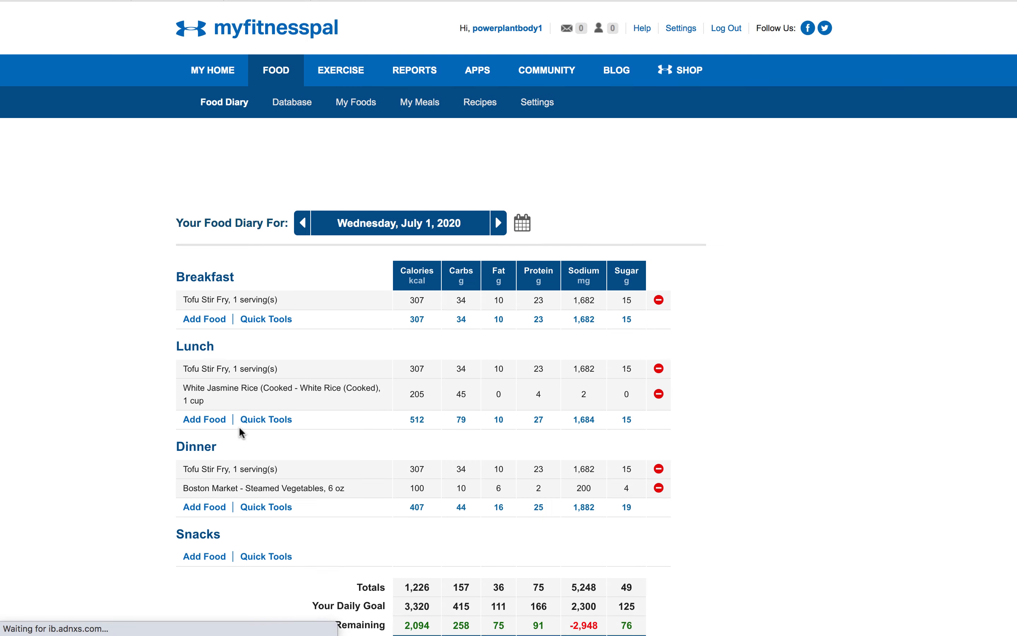
{"action": "scroll", "coordinate": [239, 427], "scroll_direction": "down", "scroll_amount": 3}
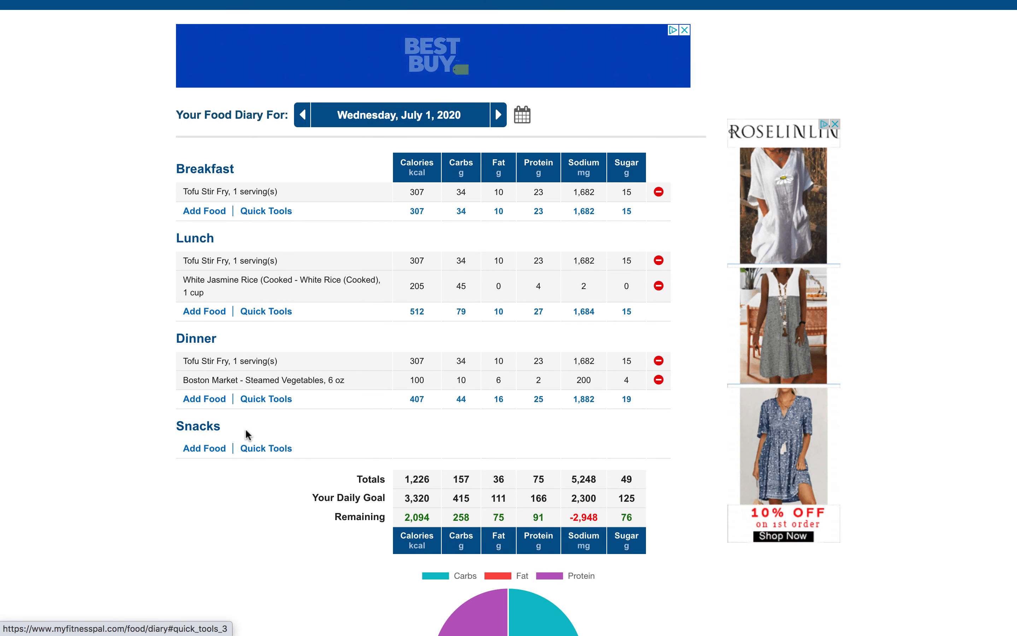
{"action": "left_click", "coordinate": [217, 447]}
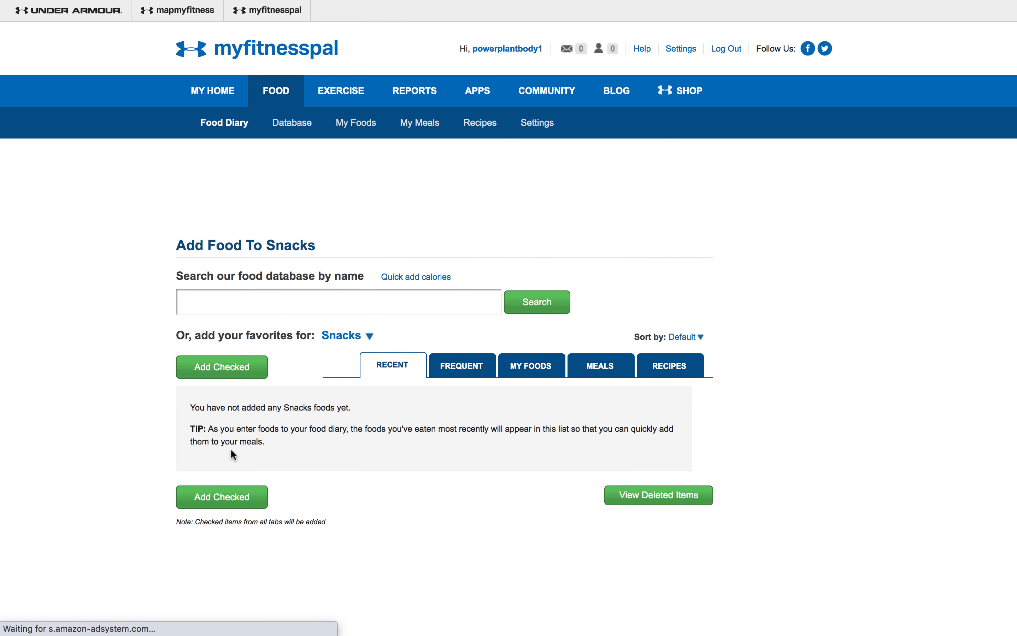
{"action": "left_click", "coordinate": [679, 358]}
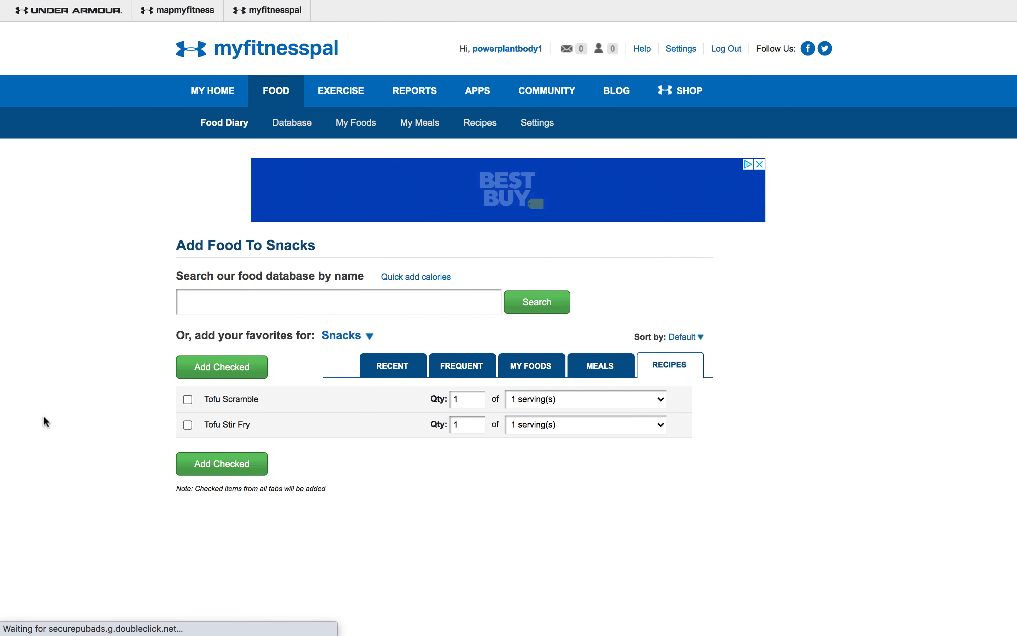
{"action": "scroll", "coordinate": [45, 422], "scroll_direction": "down", "scroll_amount": 2}
{"action": "left_click", "coordinate": [188, 370]}
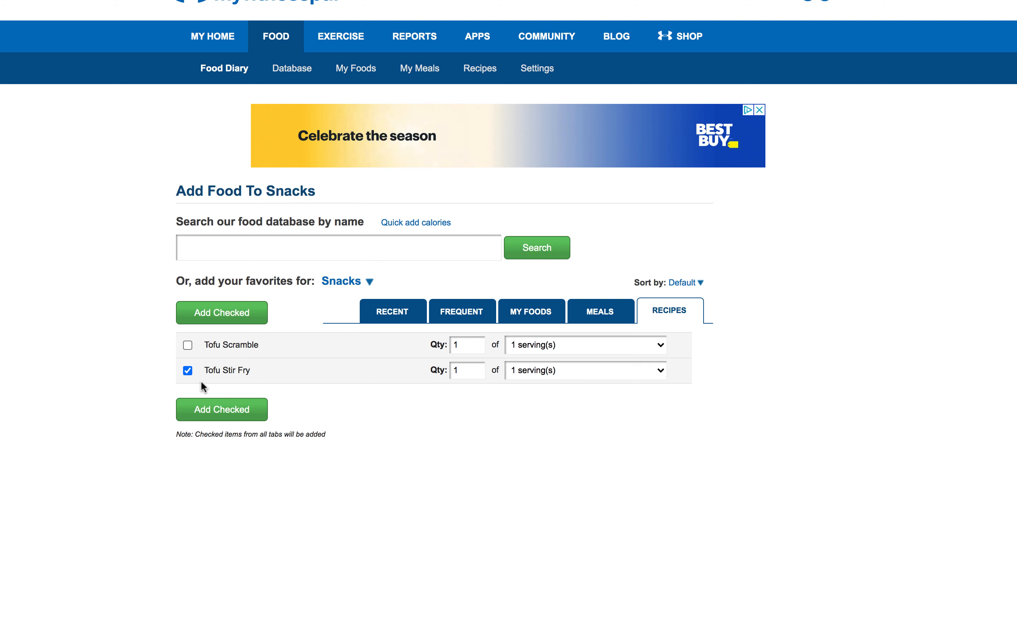
{"action": "left_click", "coordinate": [188, 370]}
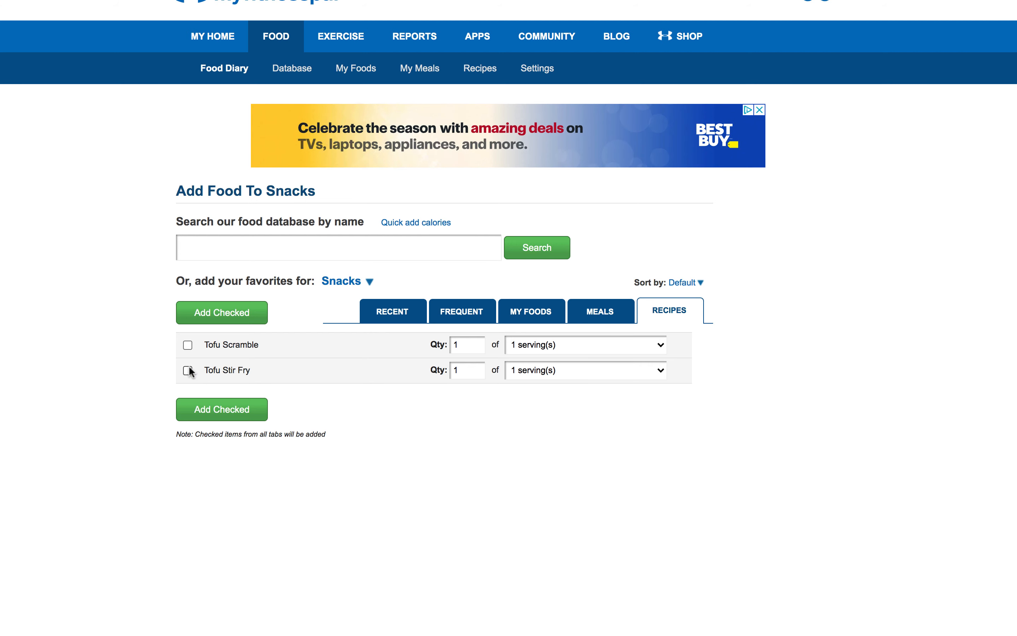
{"action": "left_click", "coordinate": [188, 345]}
{"action": "left_click", "coordinate": [218, 409]}
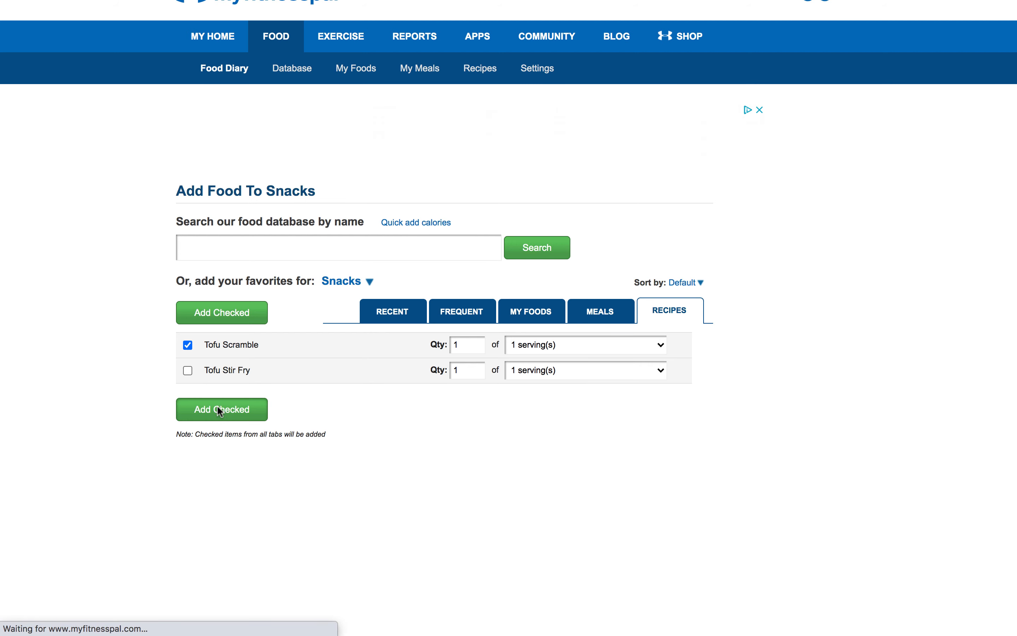
{"action": "scroll", "coordinate": [142, 523], "scroll_direction": "down", "scroll_amount": 5}
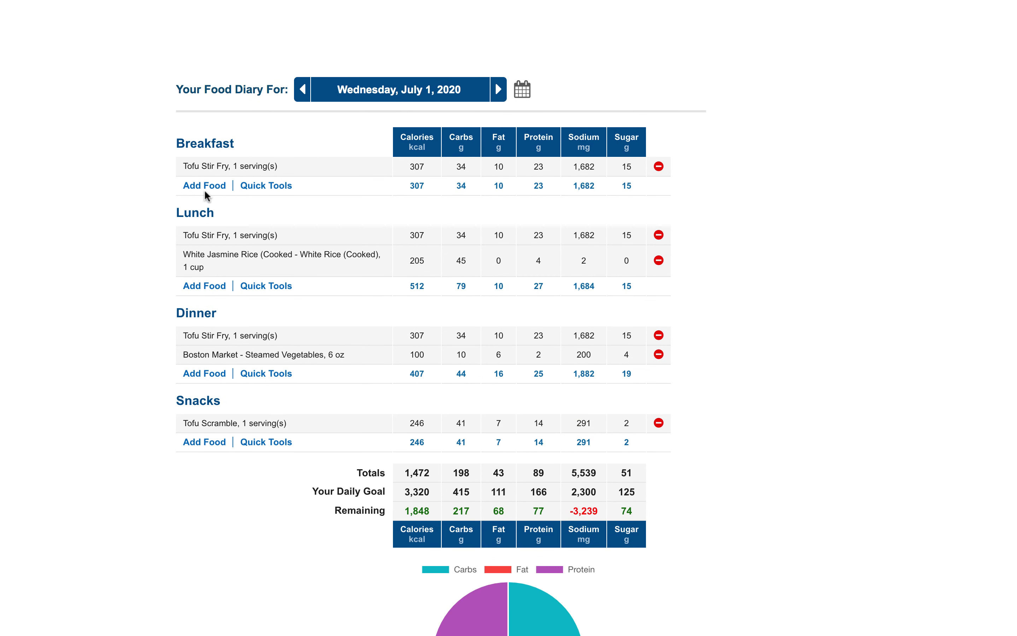